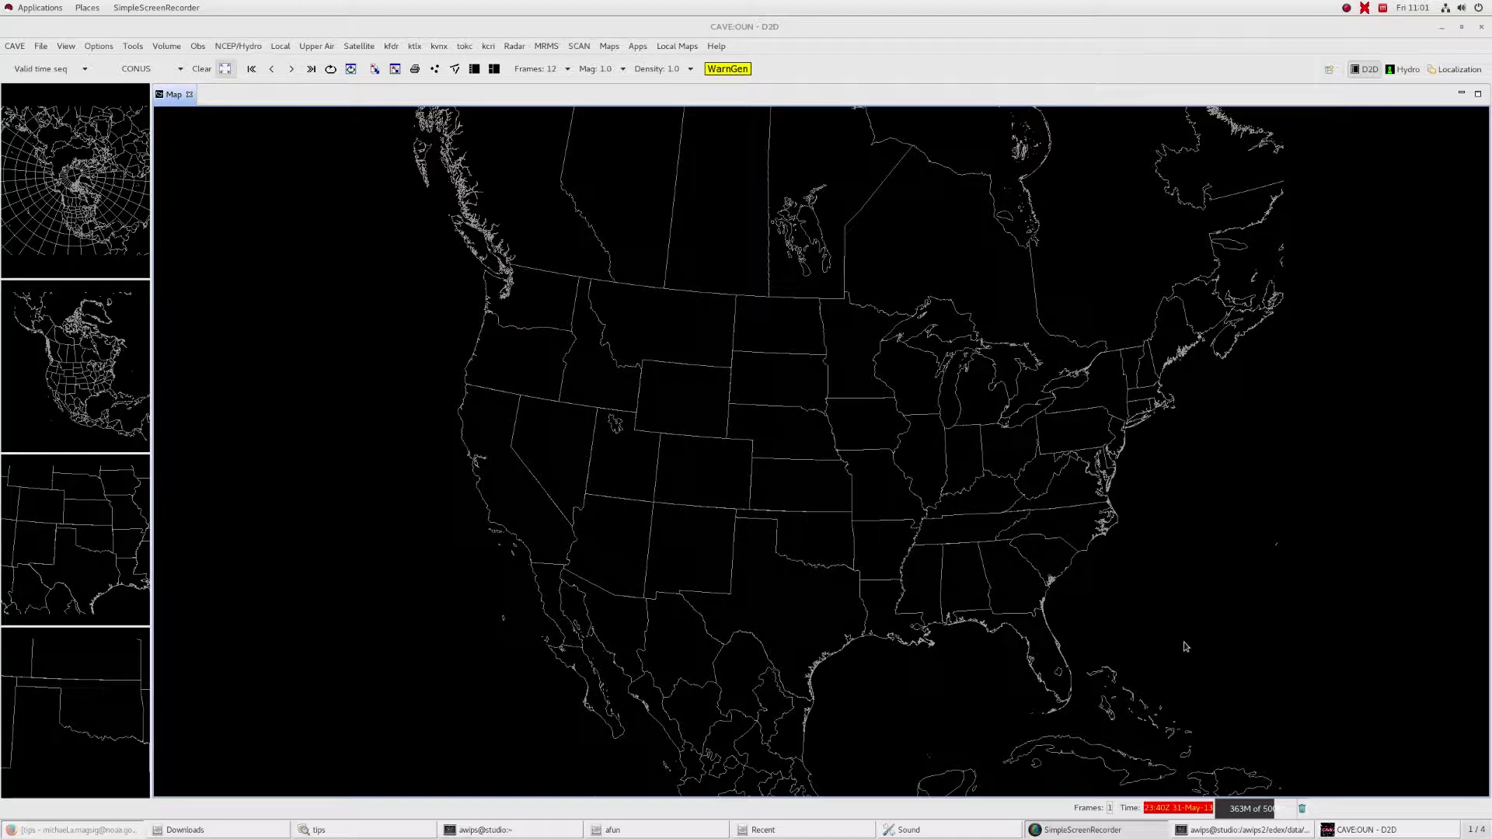
- Open the RAC-FY18.xml procedure from the SITE - OUN group, enlarge its window to show all bundles and move it aside
left_click(39, 49)
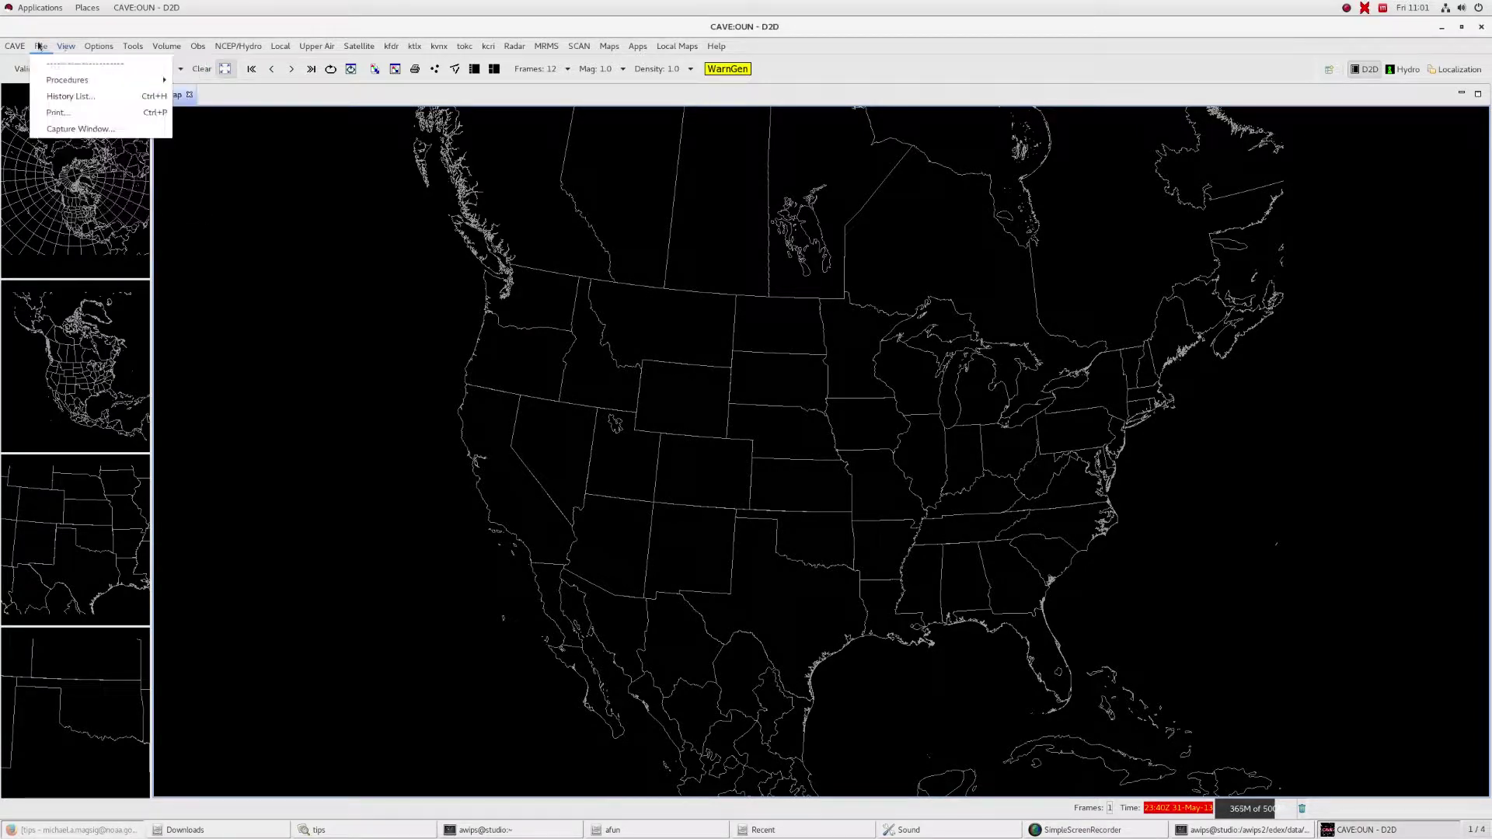
mouse_move(132, 80)
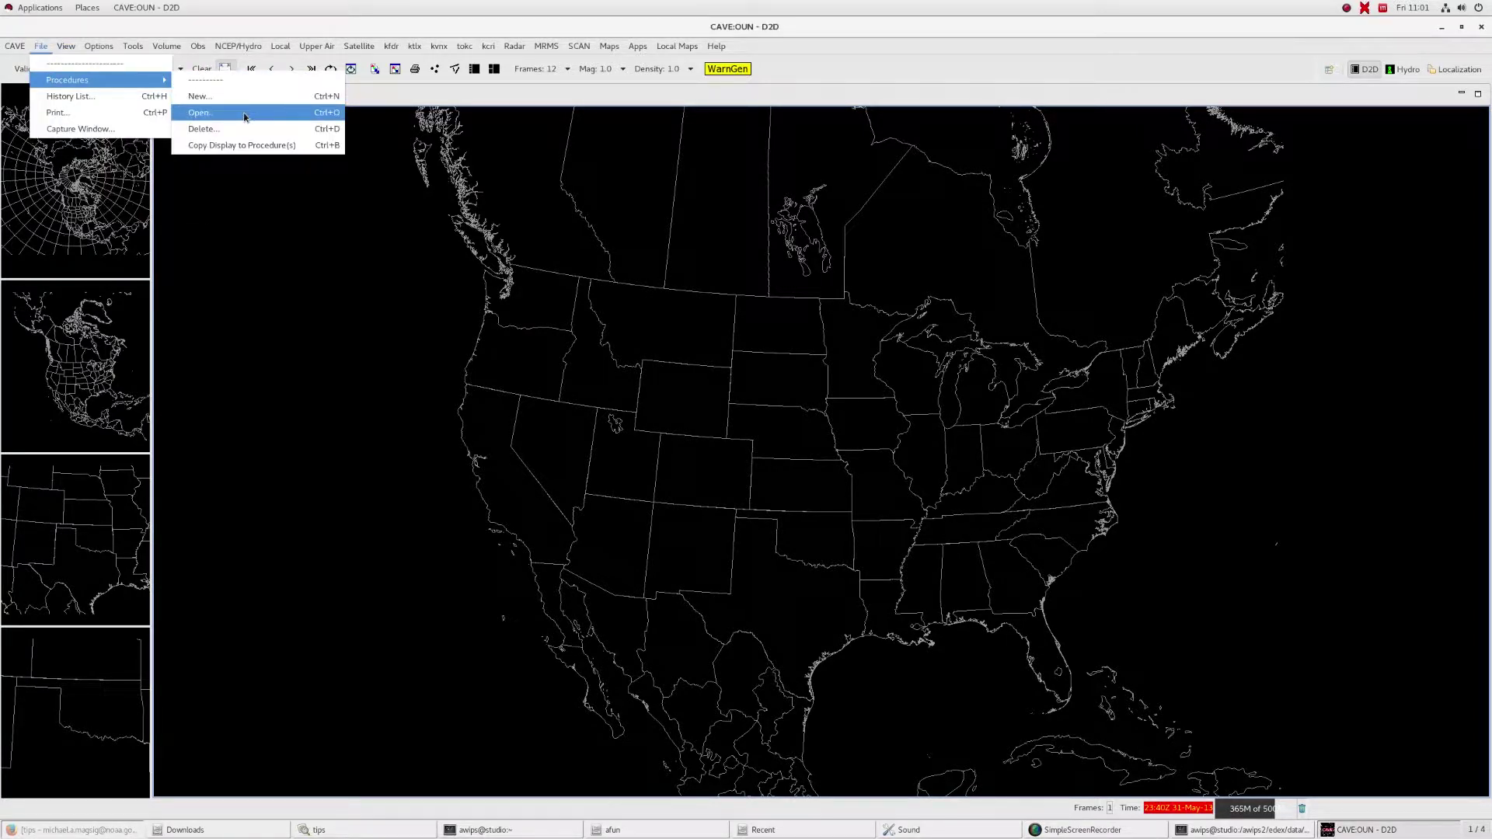
left_click(245, 117)
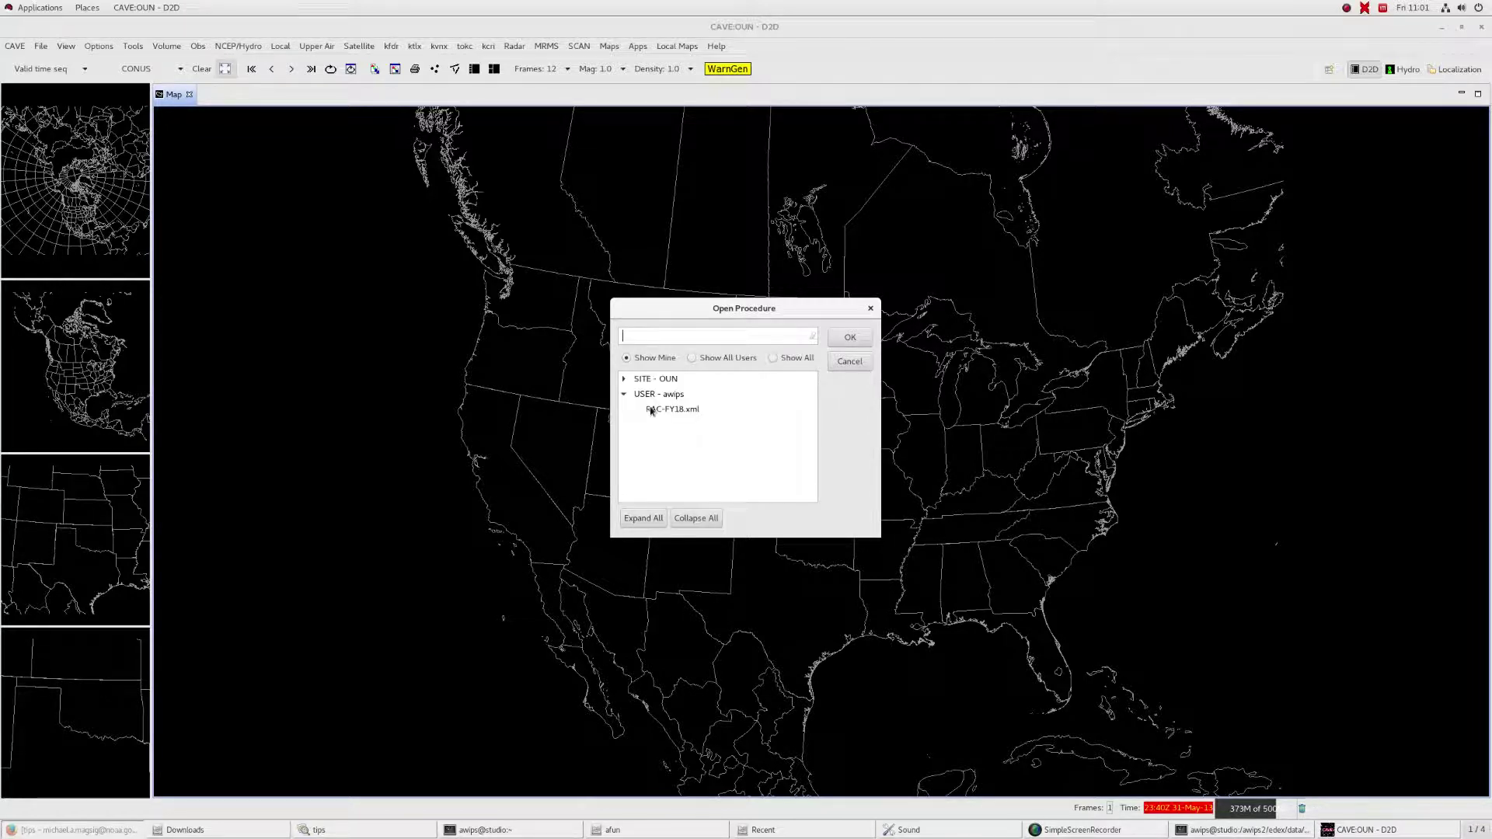
left_click(624, 381)
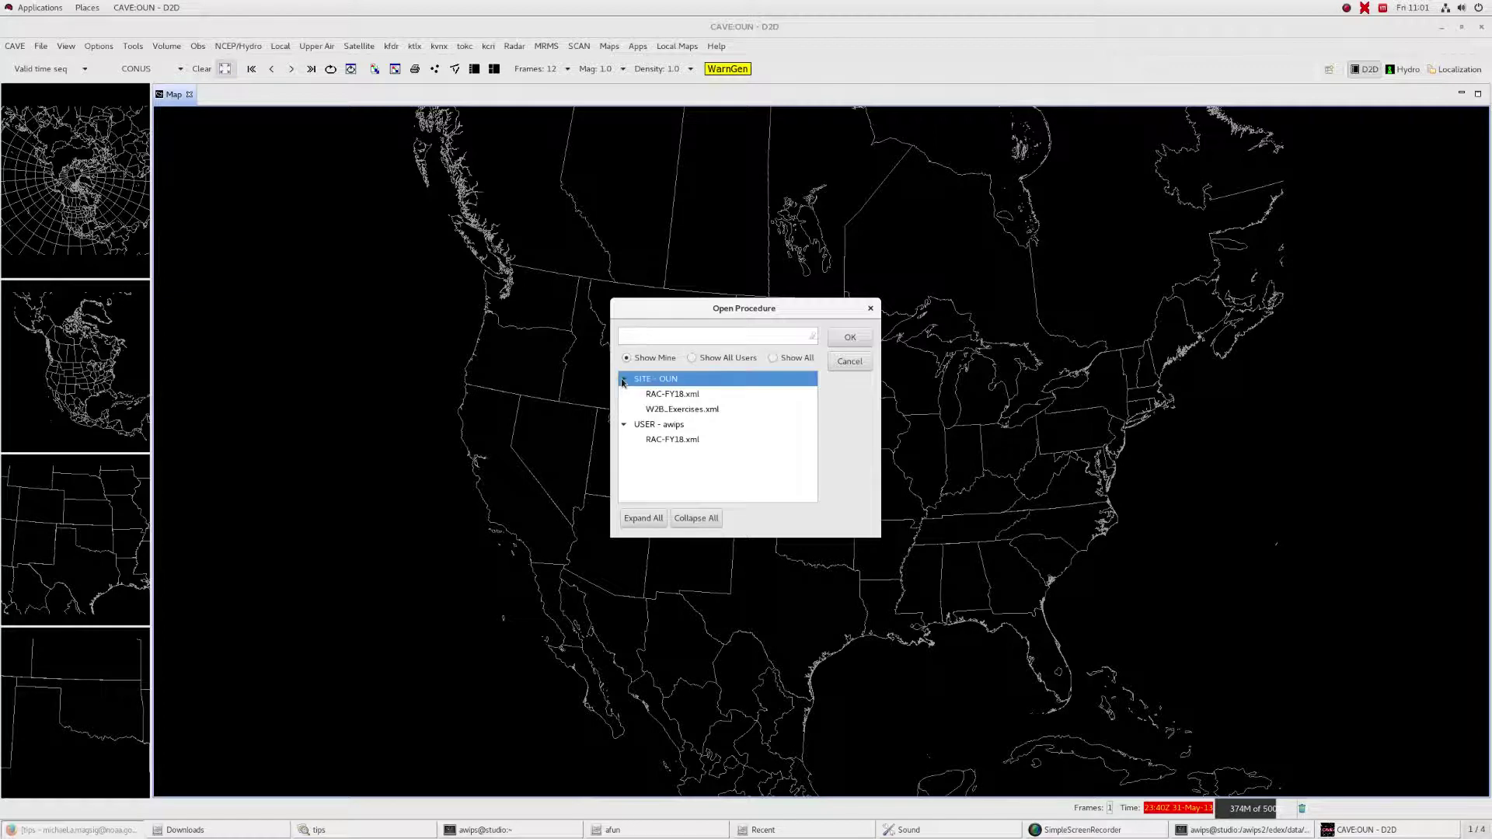
double_click(681, 395)
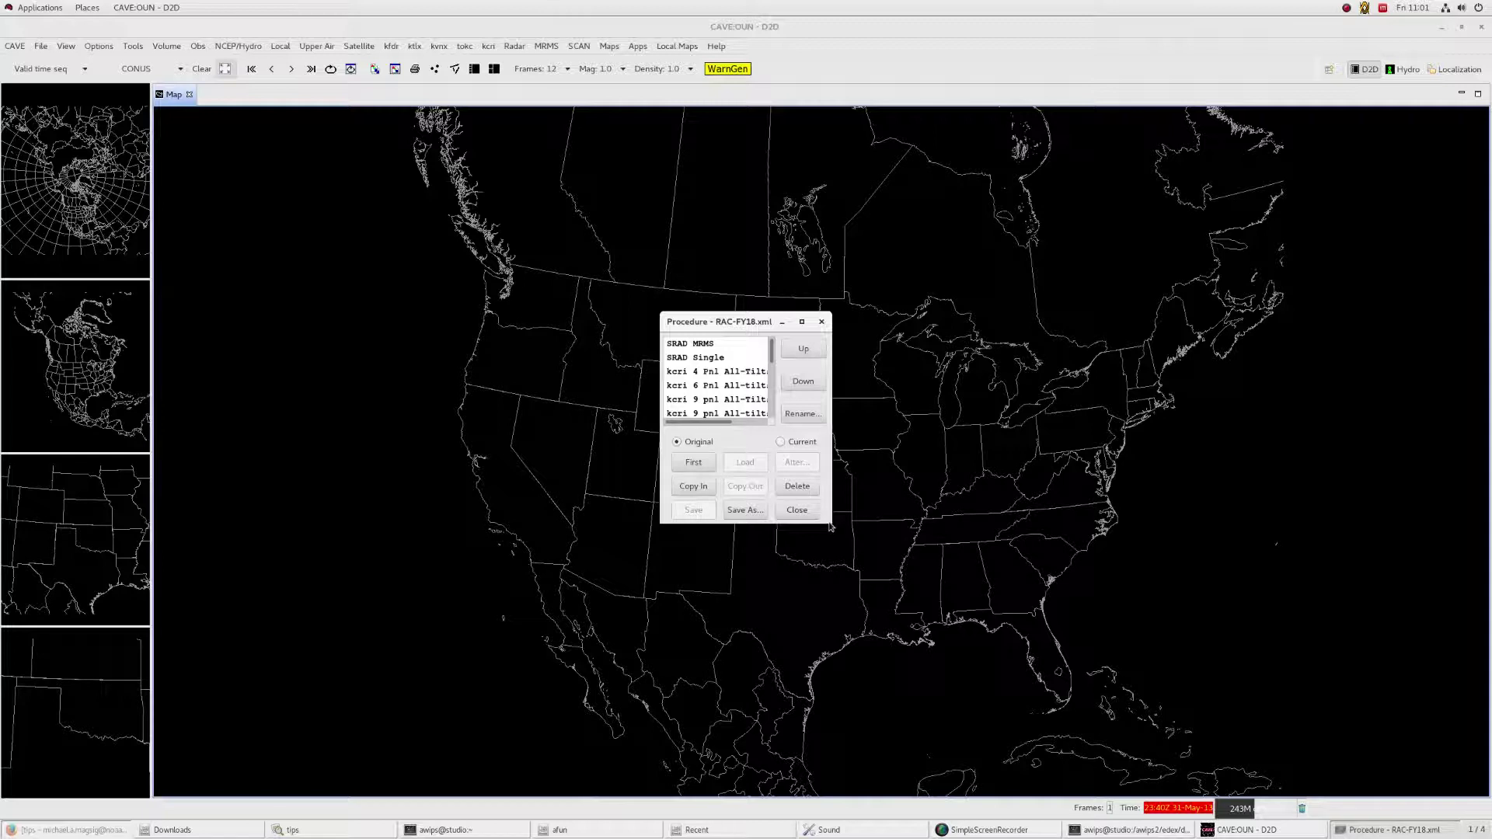
left_click_drag(825, 523, 931, 706)
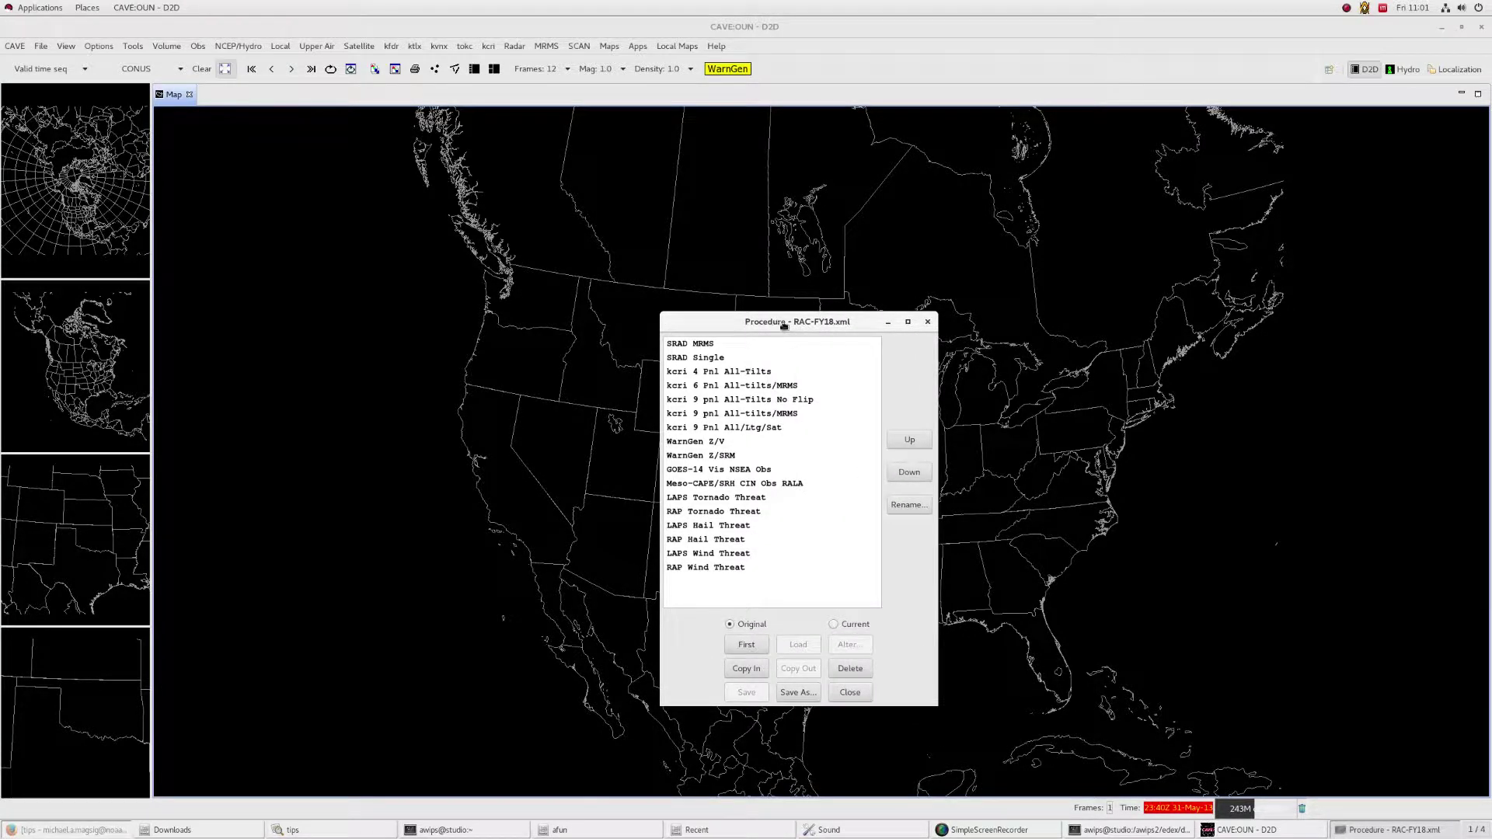
left_click_drag(776, 322, 1320, 393)
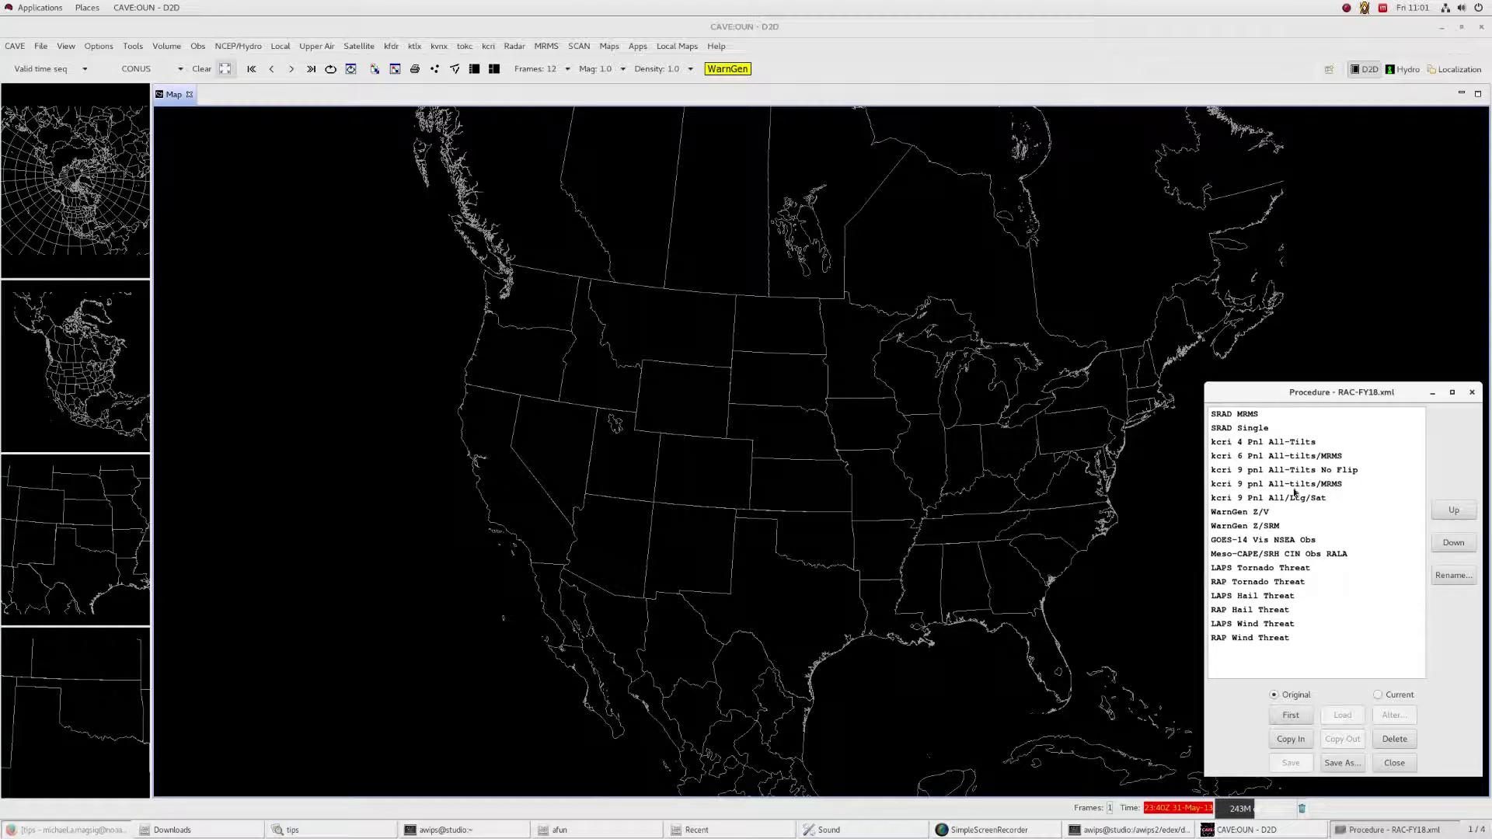
- Load the RAP Hail Threat bundle into the main map display and run the garbage collector to free memory
left_click(1280, 615)
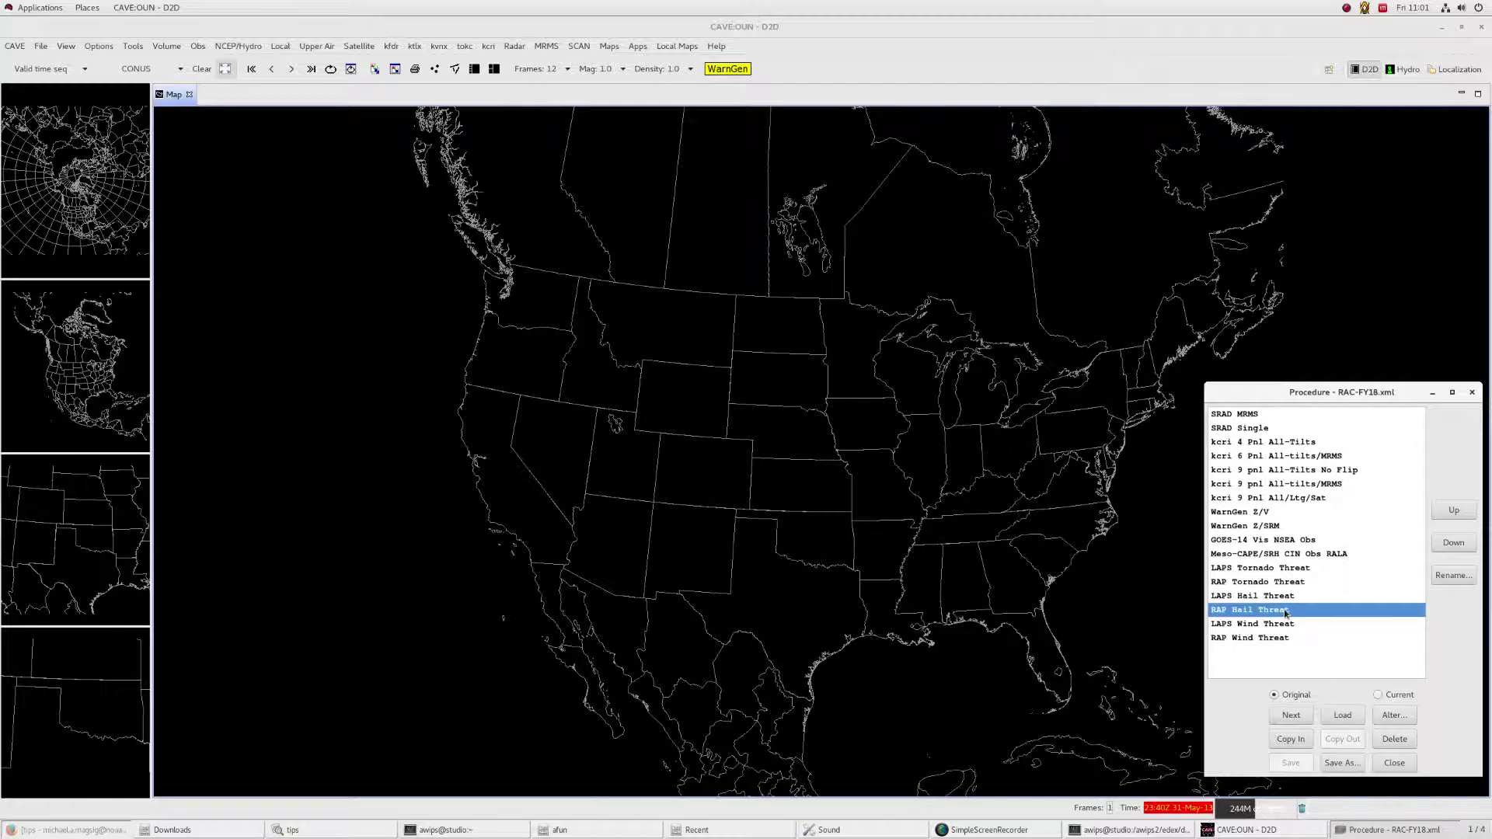
double_click(1285, 612)
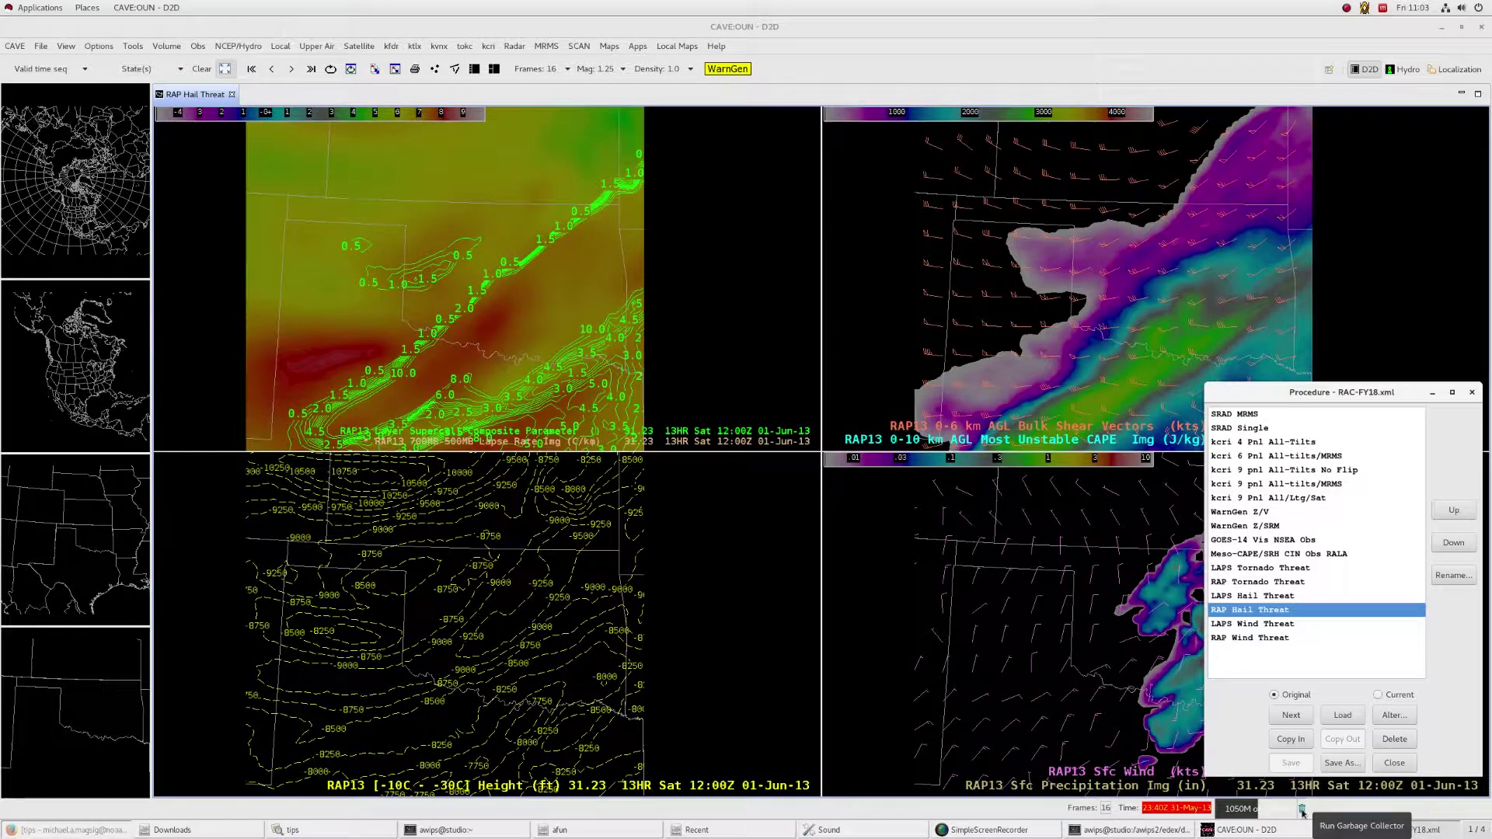
left_click(1302, 812)
left_click(1303, 813)
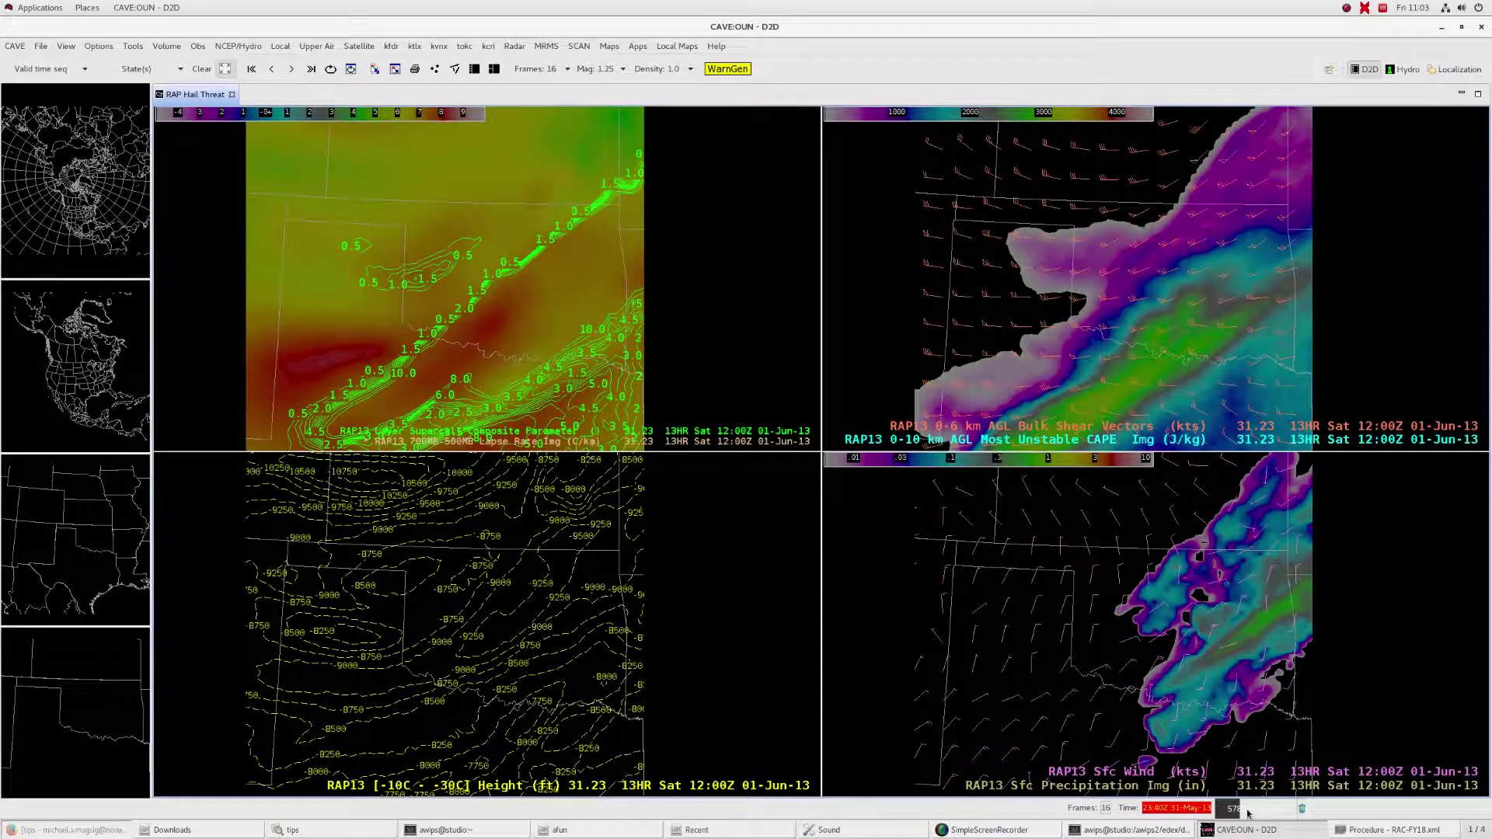
mouse_move(1237, 812)
- Swap the RAP Hail Threat display with the N. Hemisphere side pane and bring it back to the main pane
left_click(69, 158)
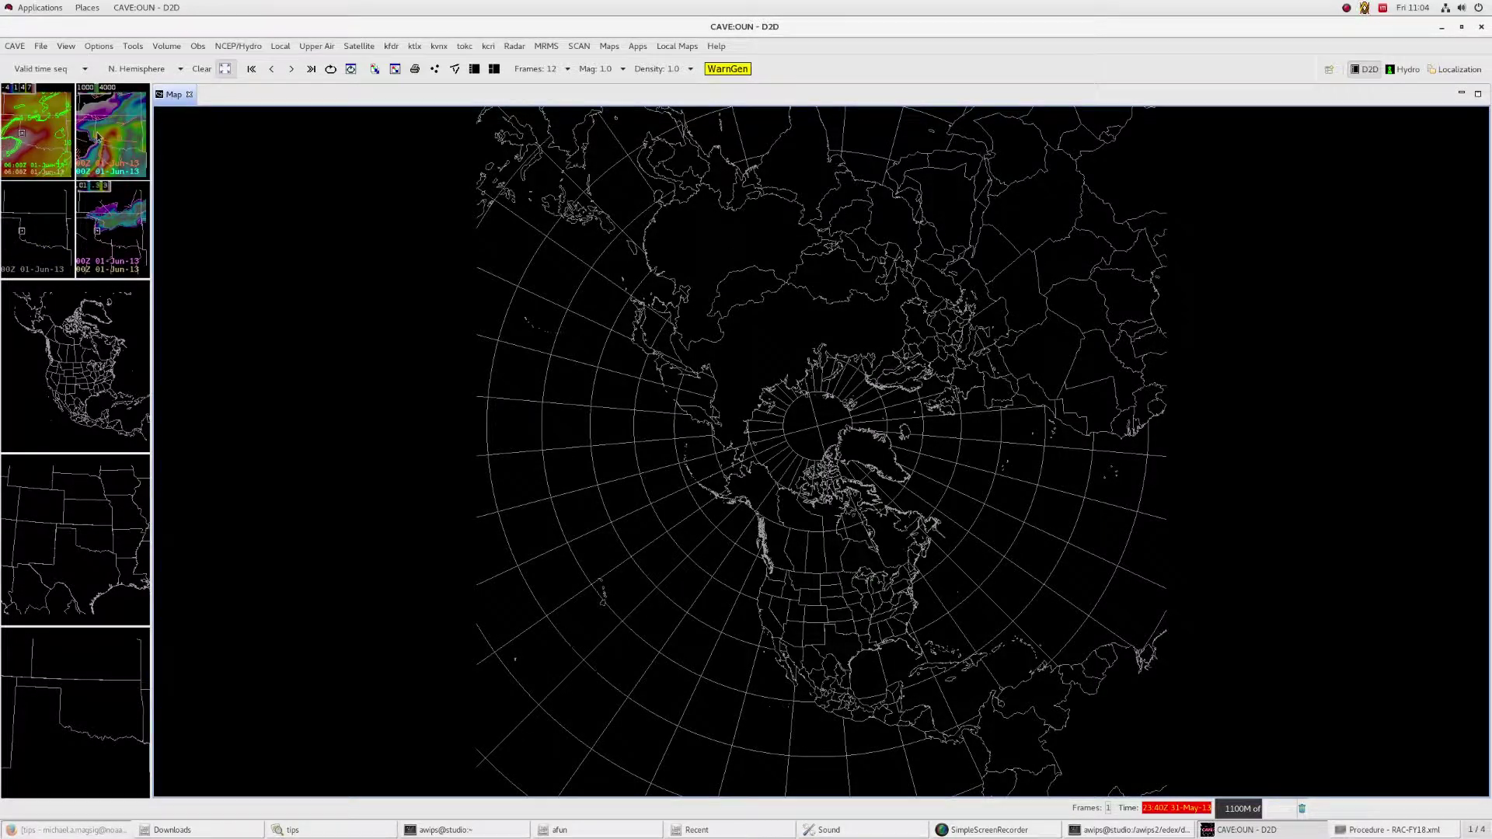
left_click(97, 136)
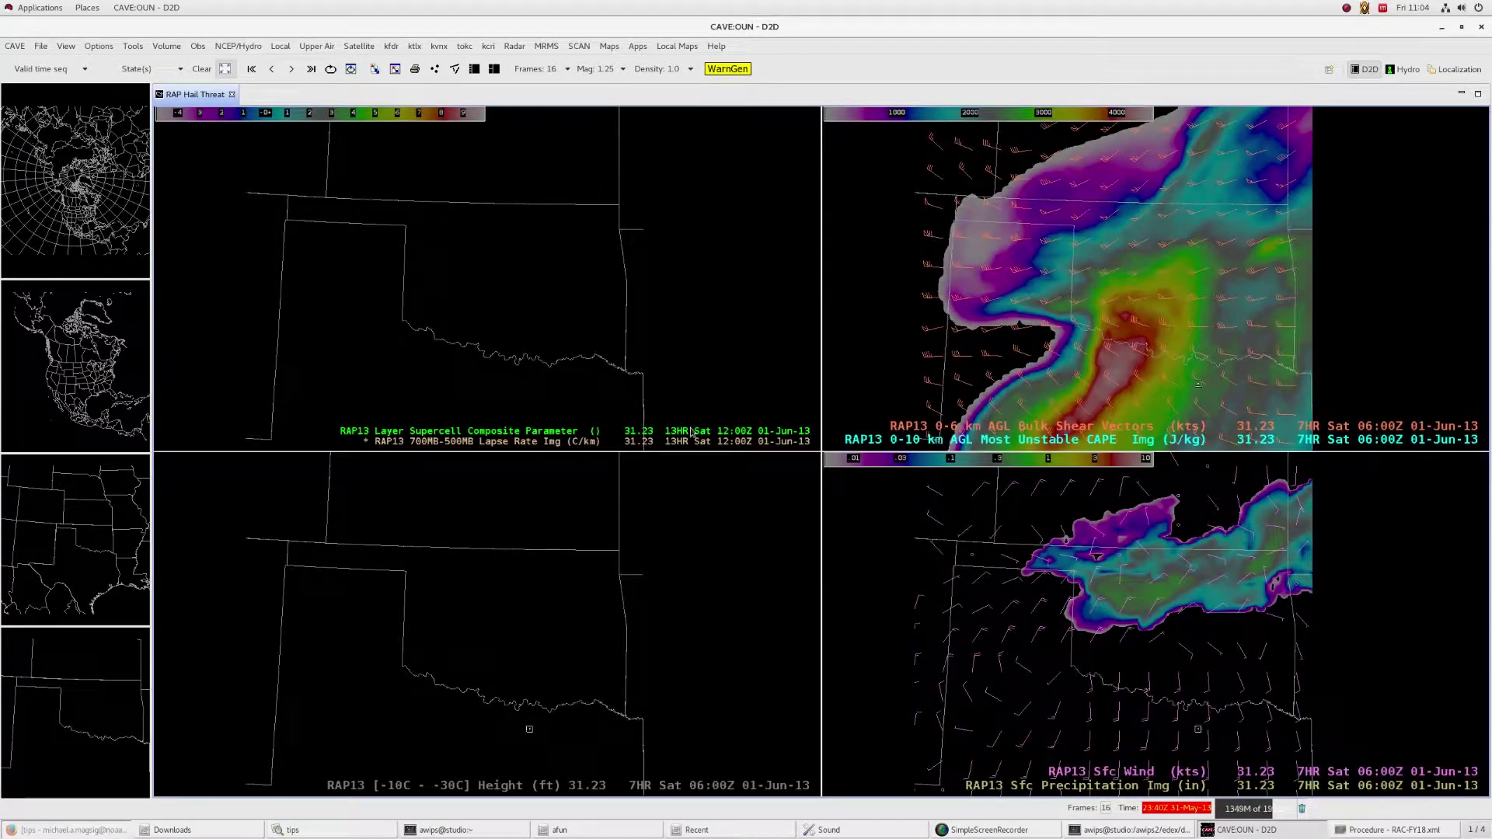
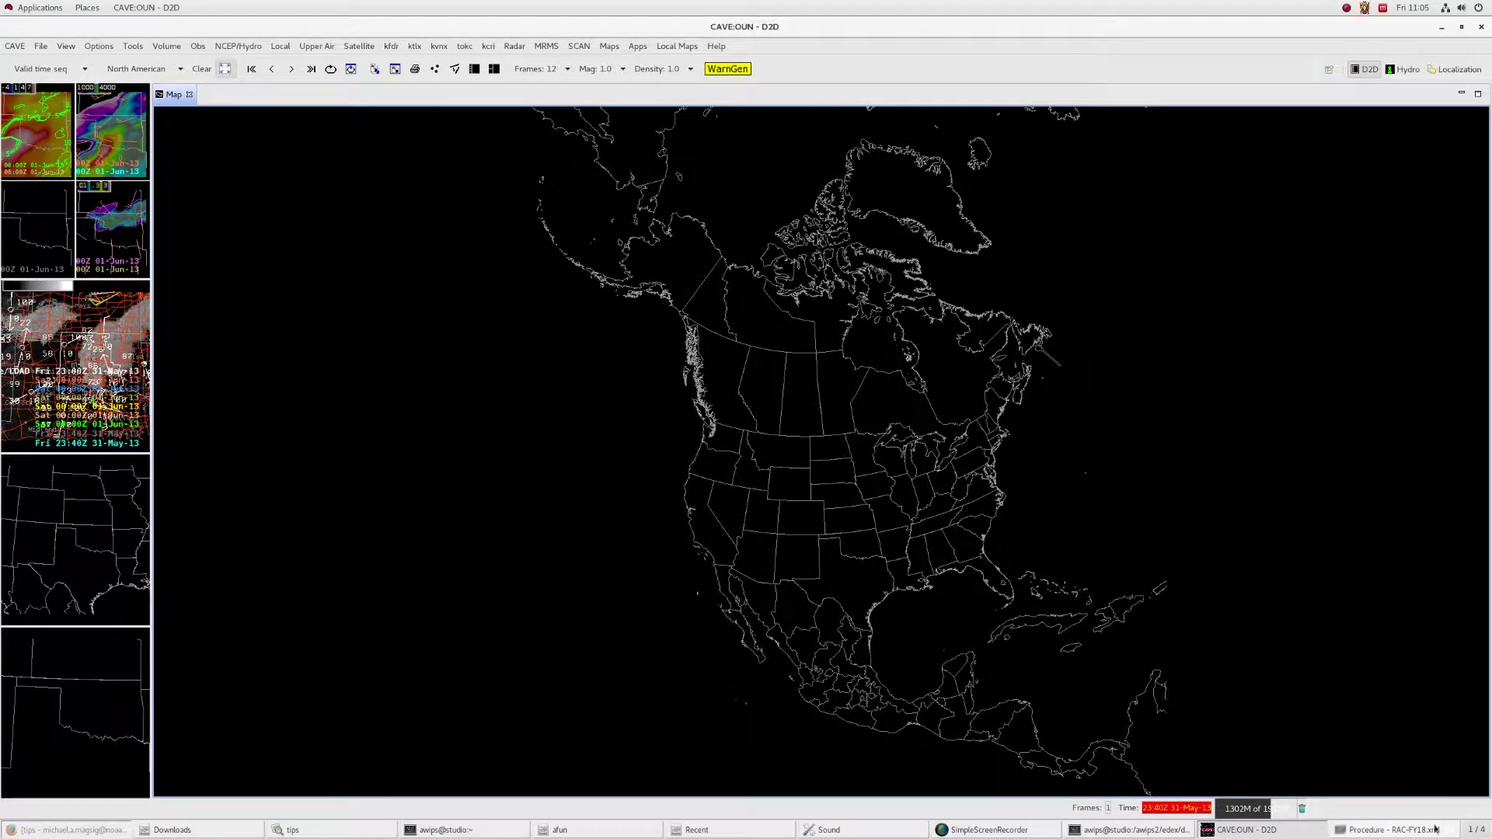
- Load the "kcri 9 pnl All-Tilts No Flip" bundle from the RAC-FY18.xml procedure
left_click(1401, 833)
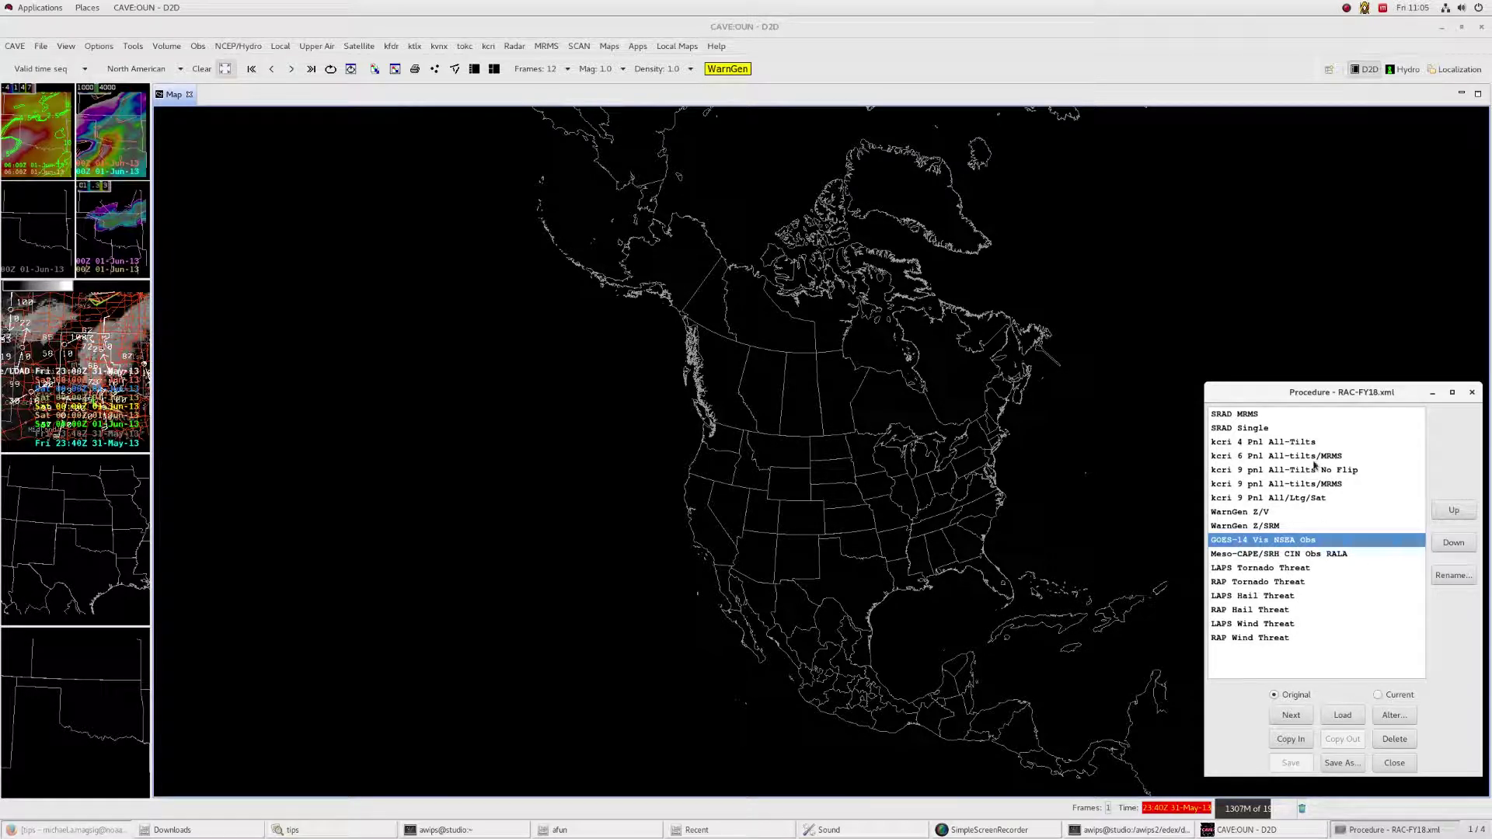
left_click(1340, 471)
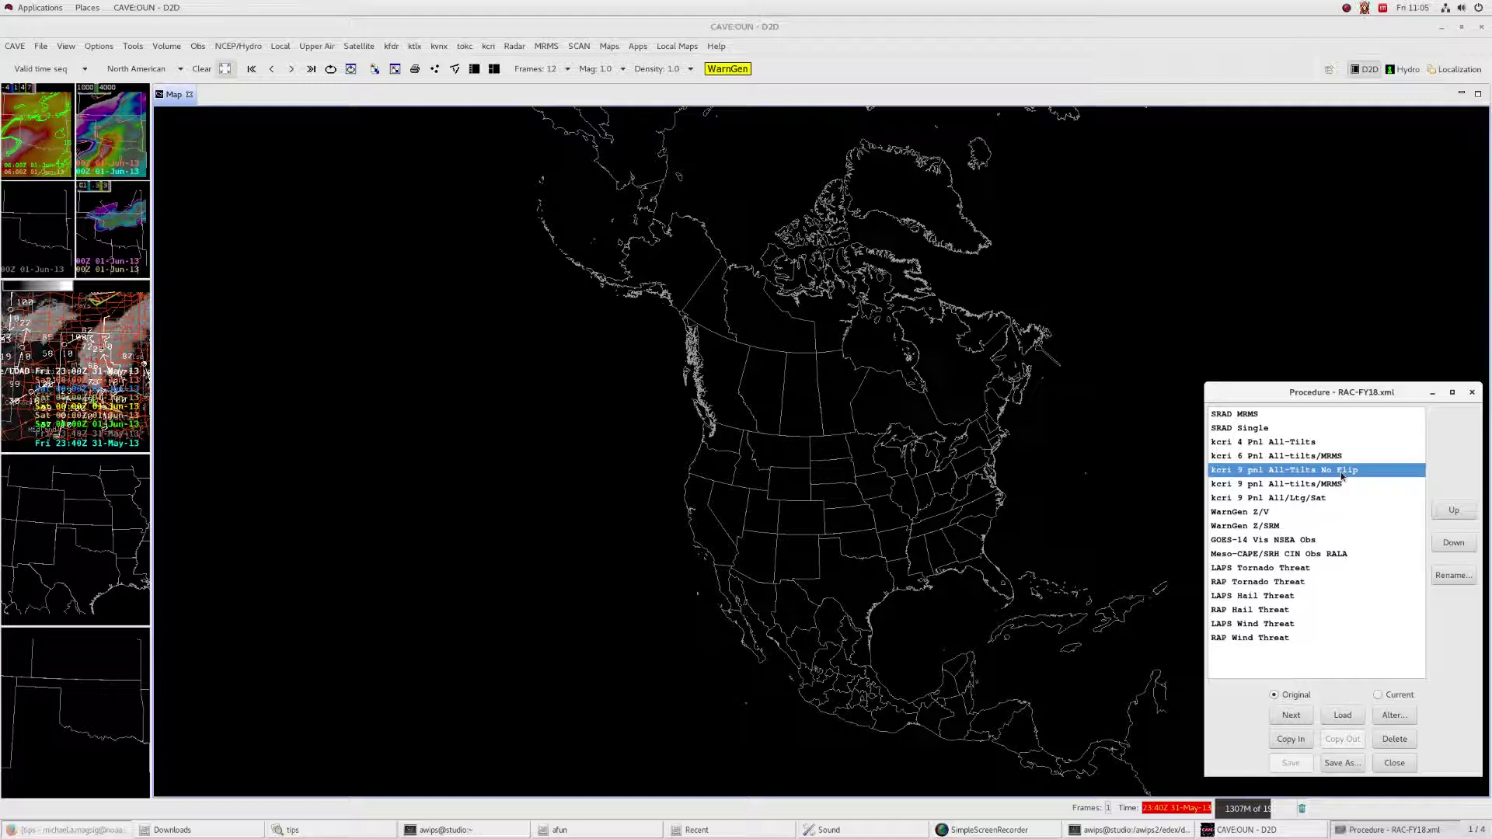
double_click(1341, 471)
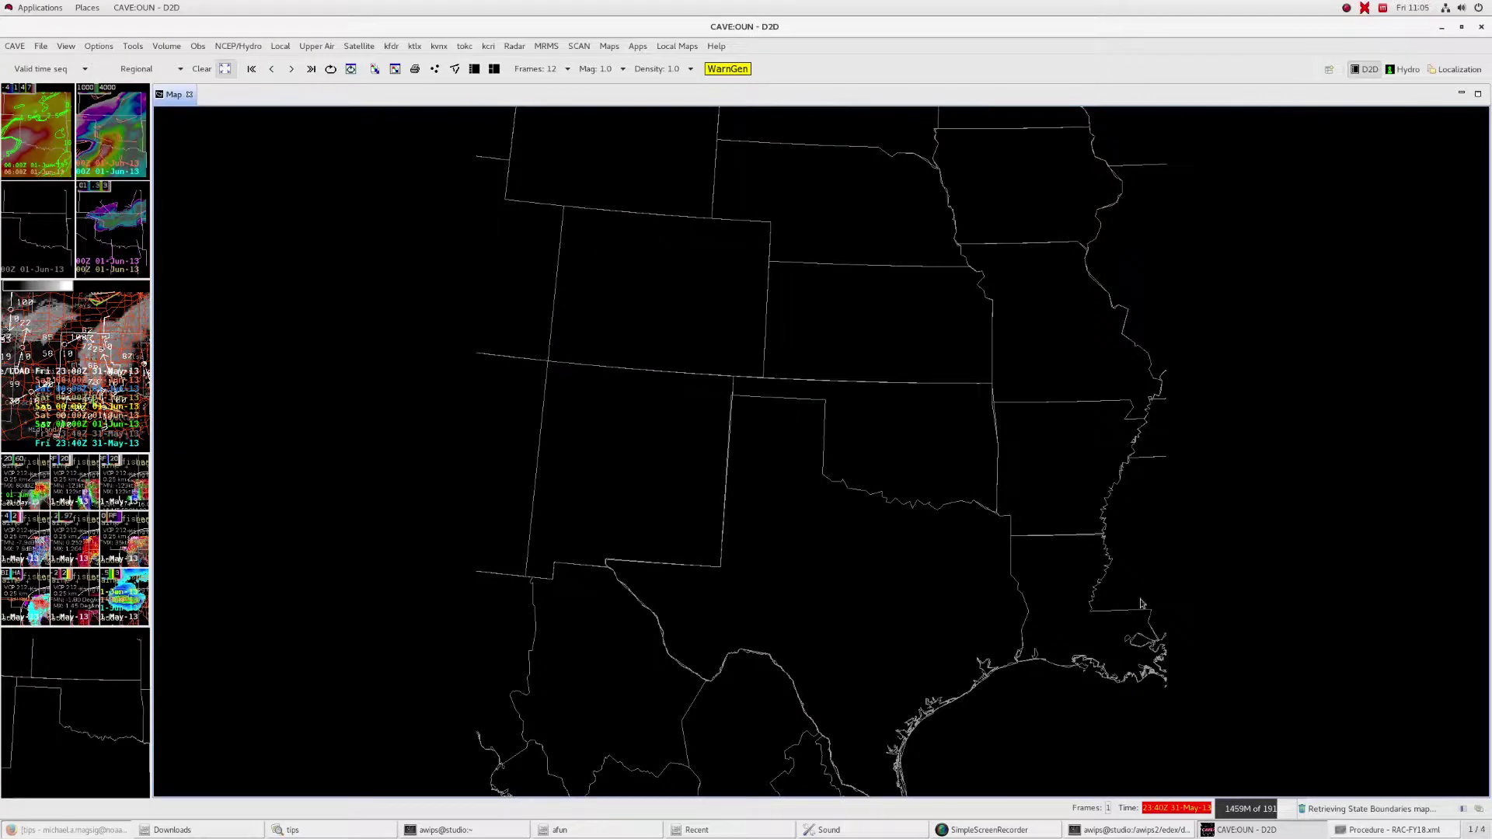
- Load an altered copy of the "kcri 9 pnl All-Tilts No Flip" bundle with the radar switched to kfdr
left_click(1391, 830)
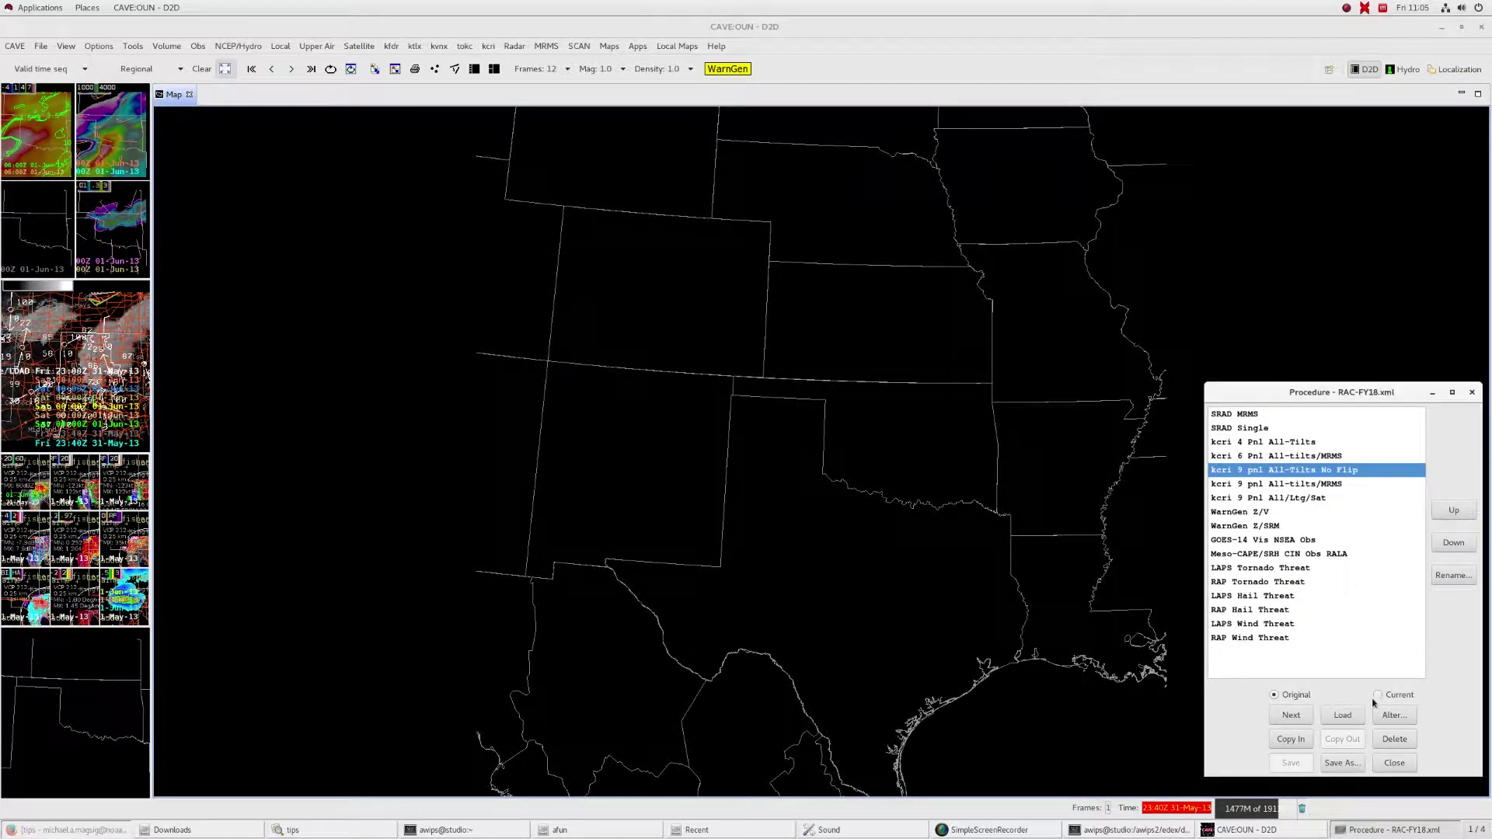
left_click(1394, 715)
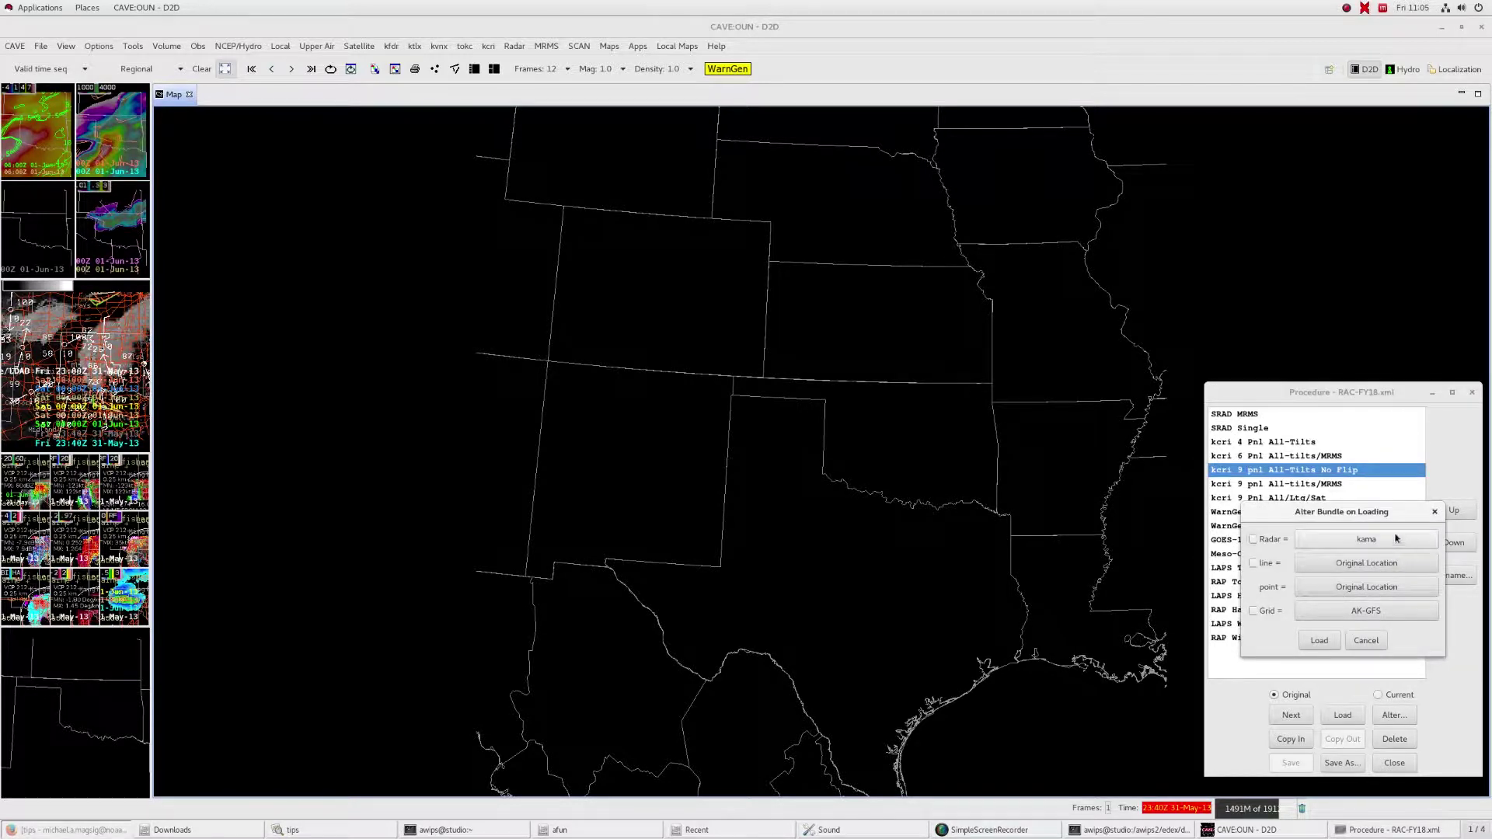
left_click(1253, 539)
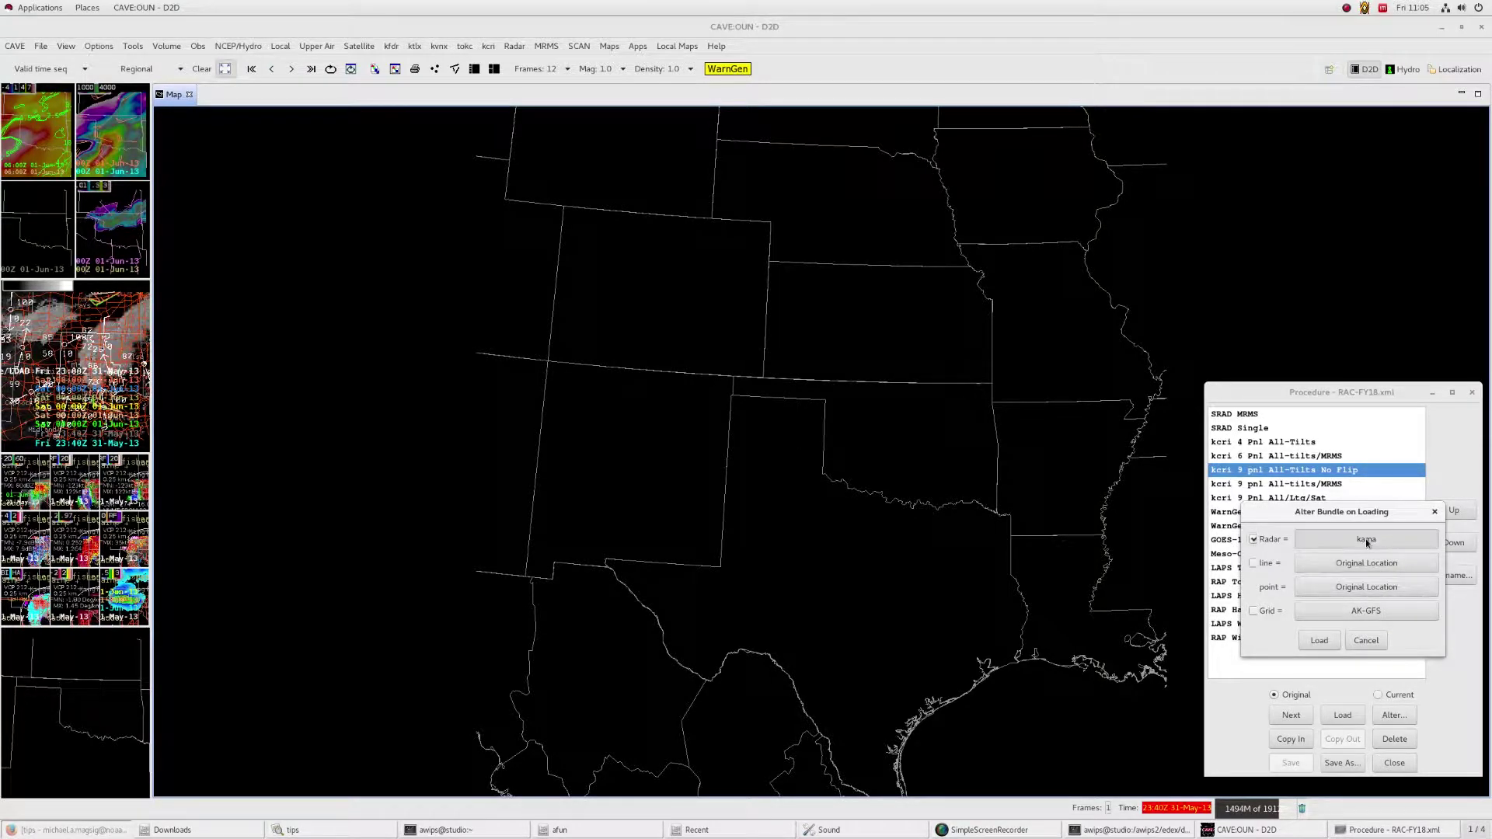
left_click(1366, 540)
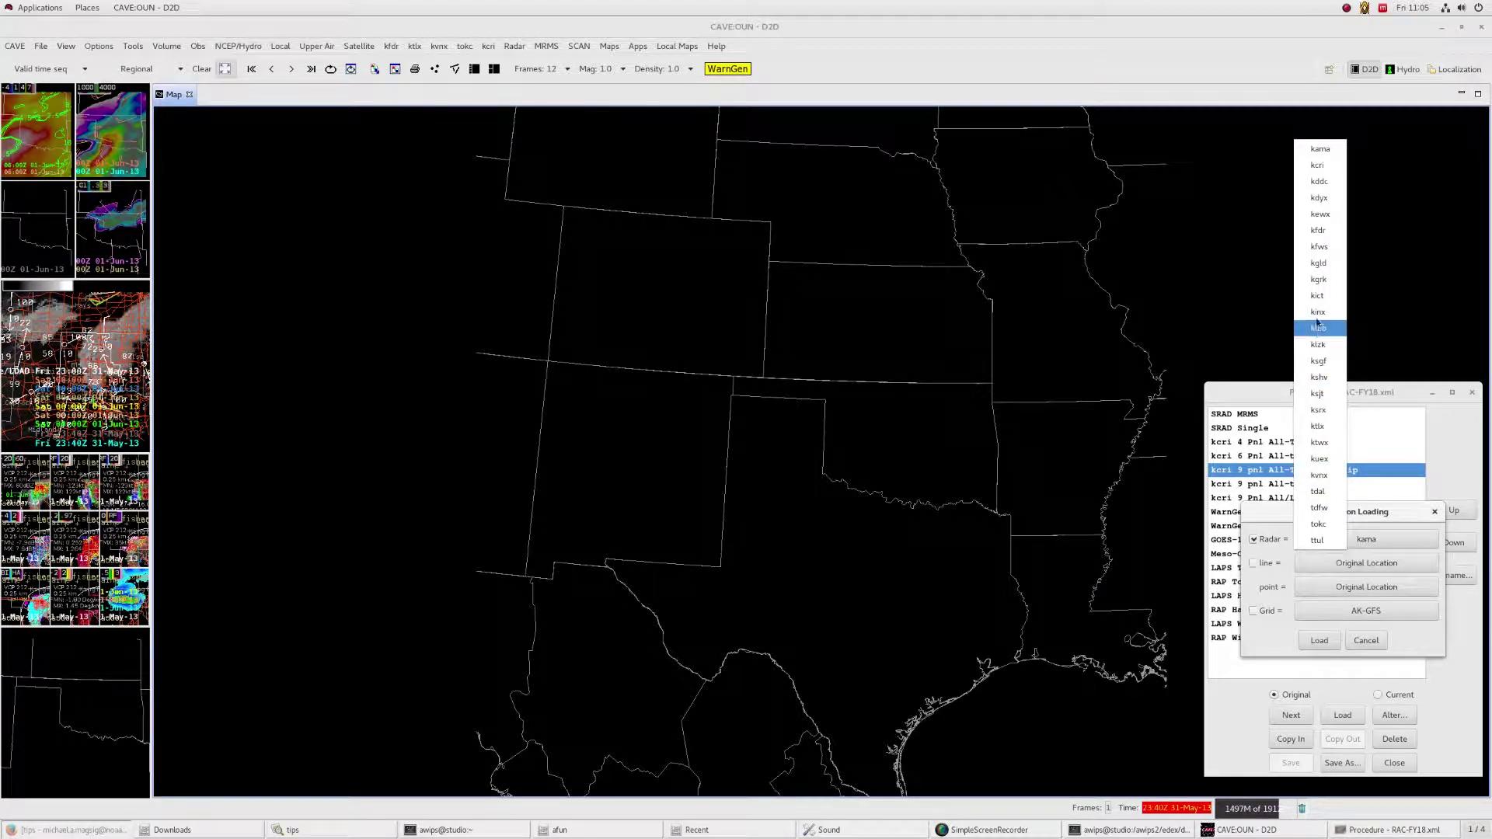
left_click(1332, 233)
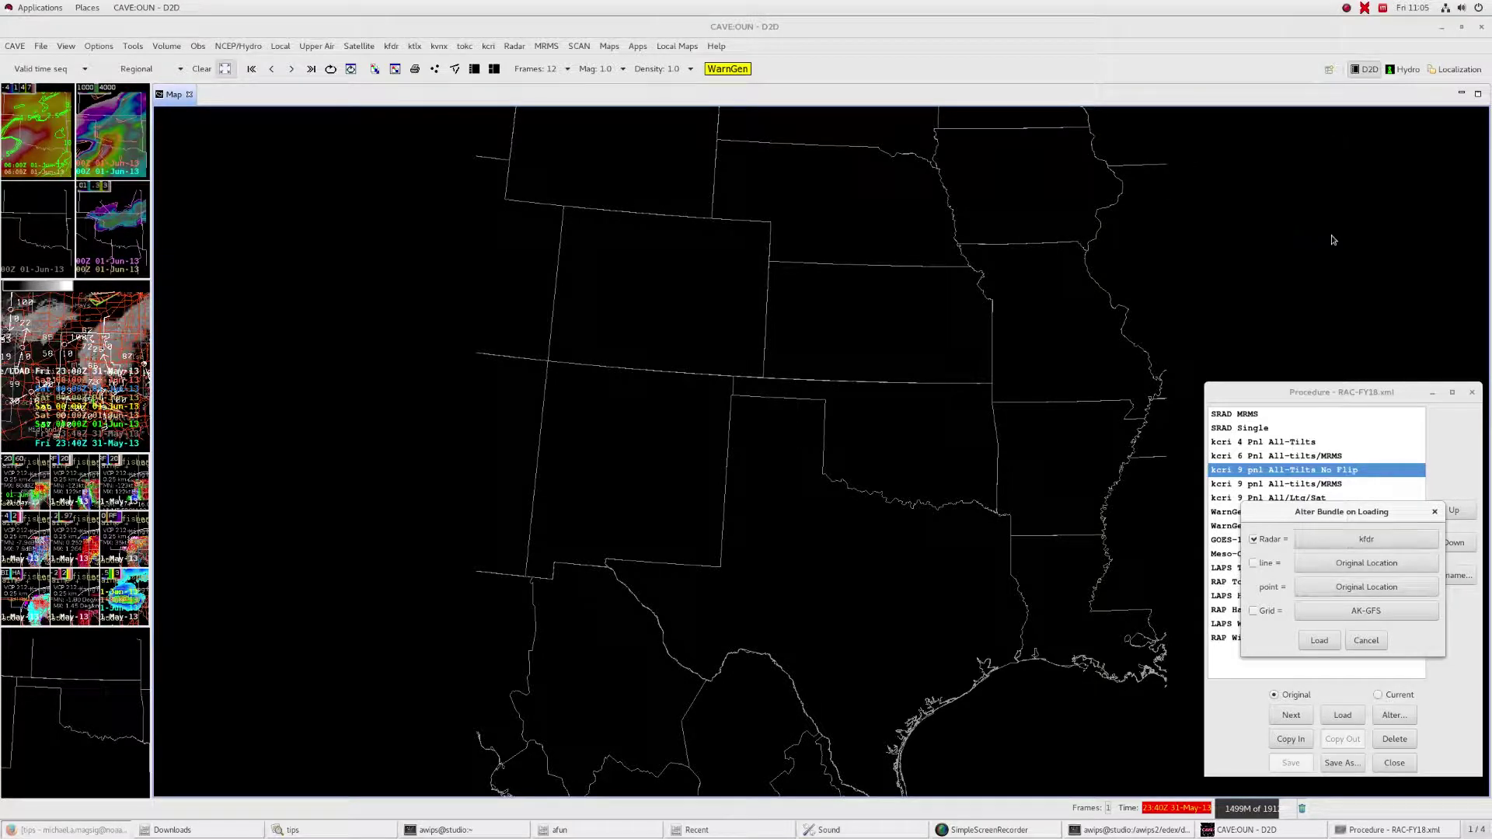
left_click(1320, 642)
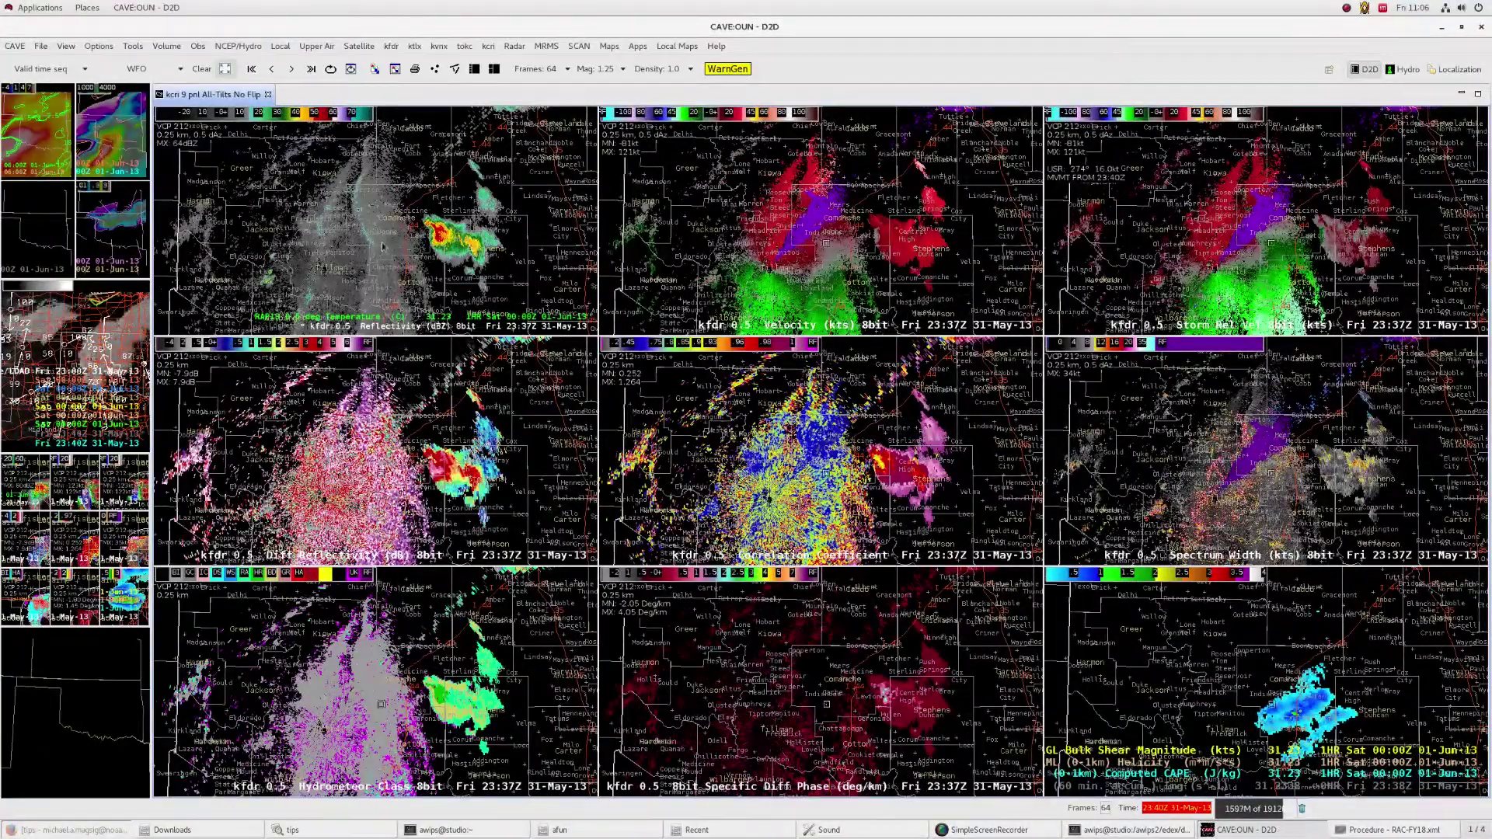
- Rename the tab of the kfdr radar display as "kfdr 9 pnl All-Tilts No Flip"
scroll(332, 264, "up", 5)
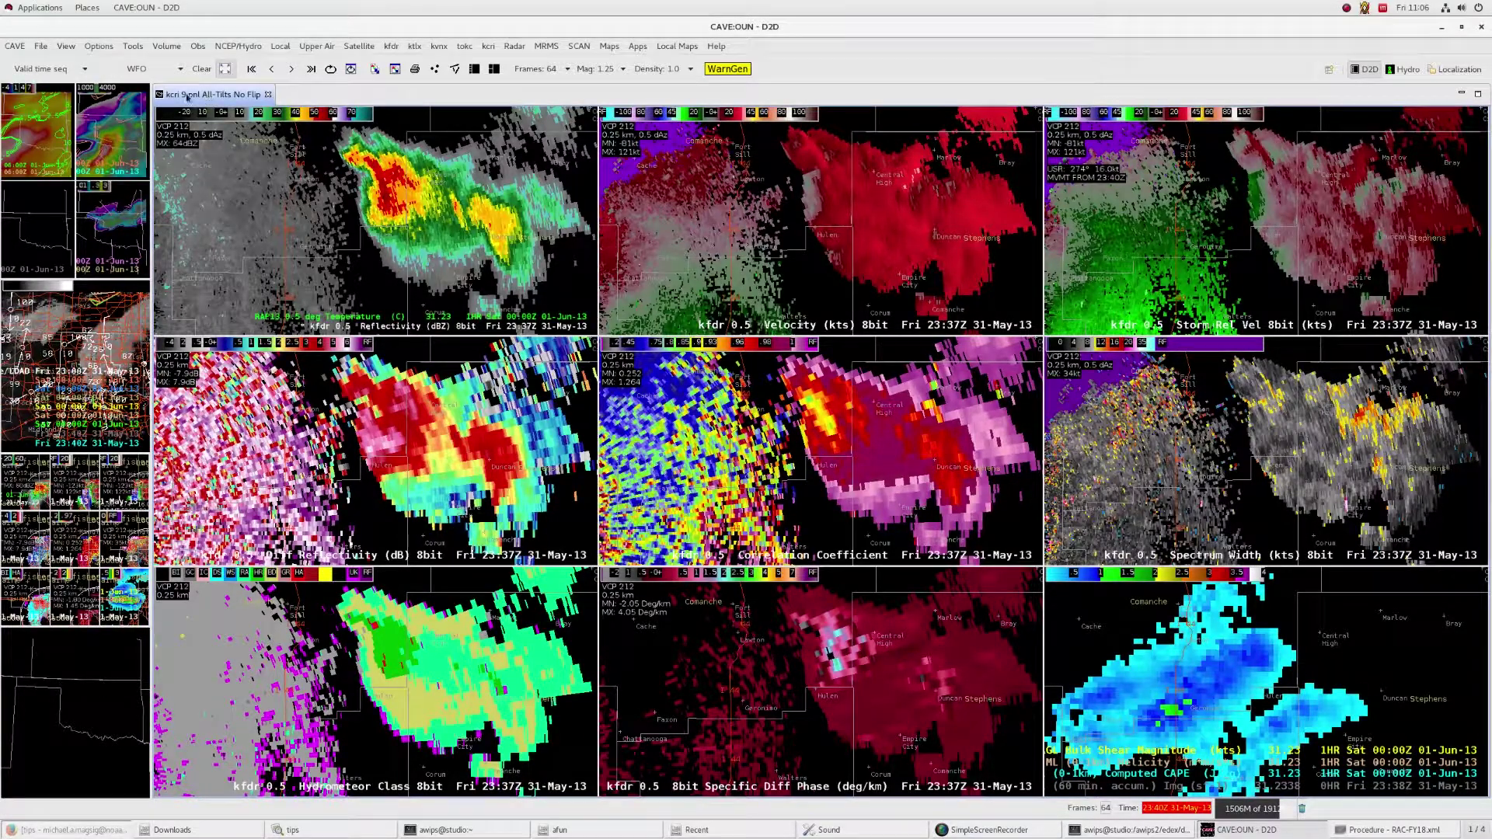
right_click(221, 95)
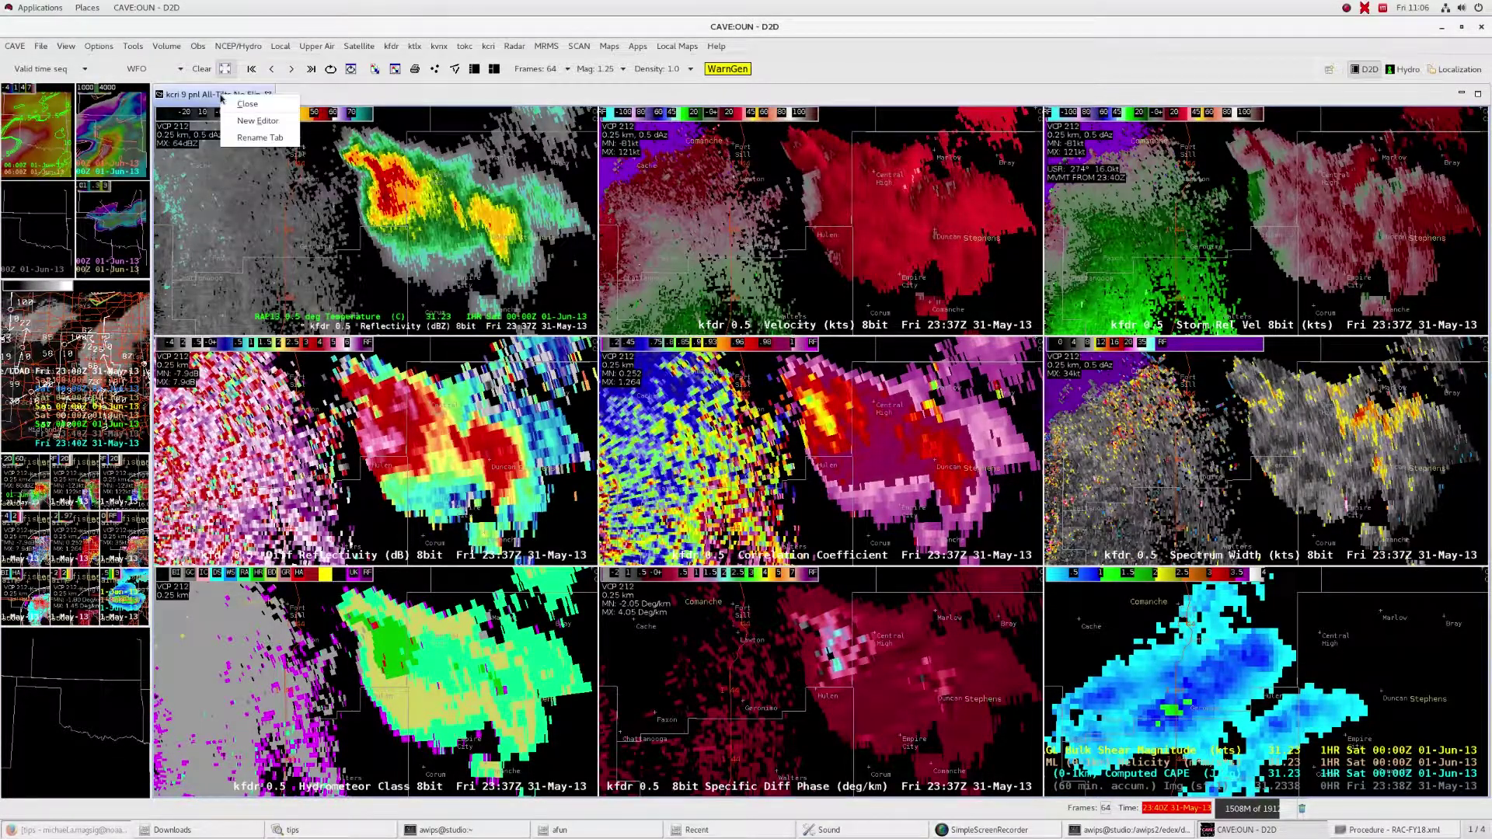
left_click(238, 138)
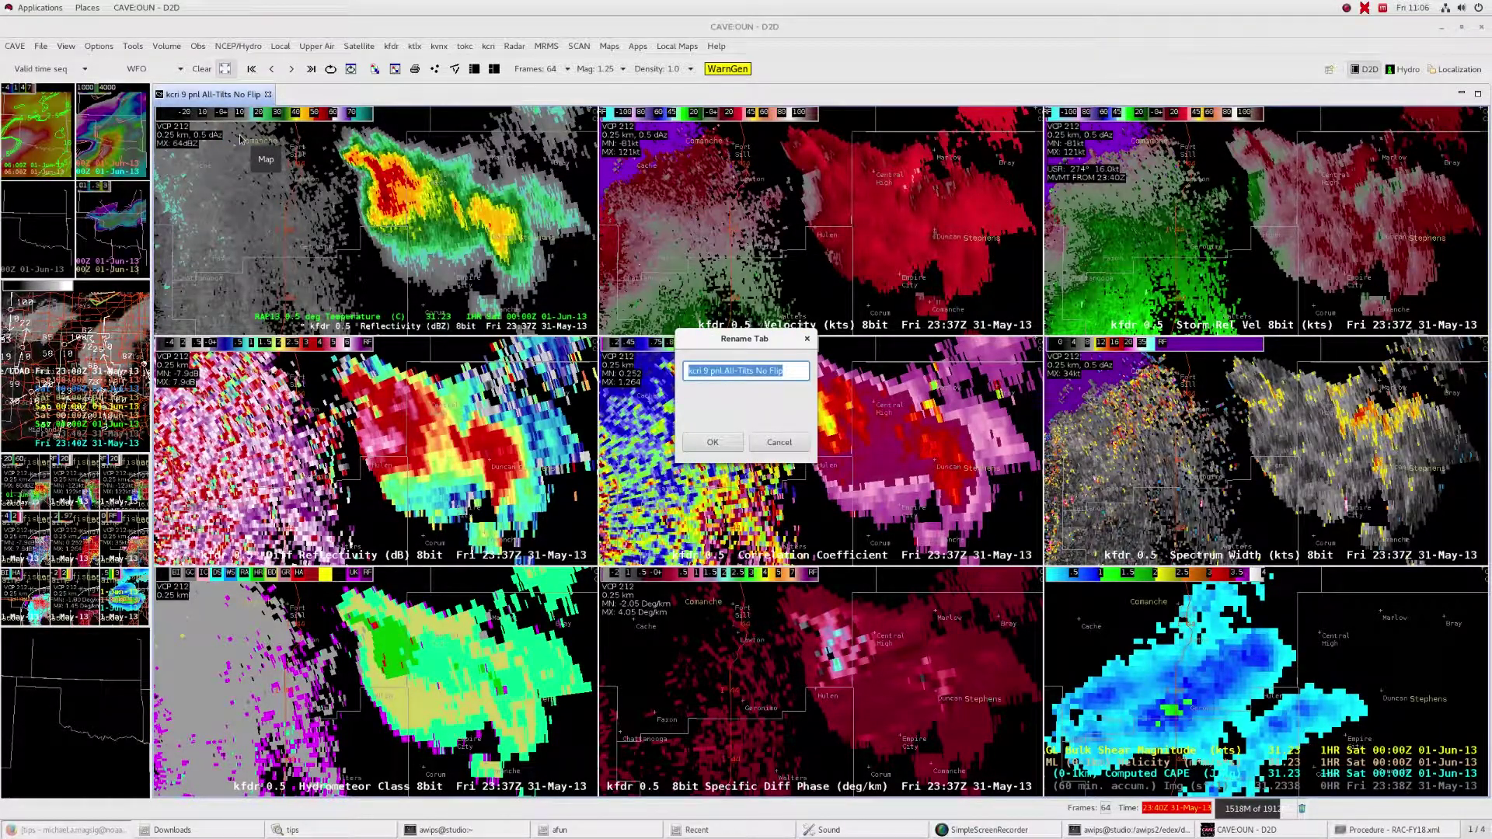
left_click(700, 376)
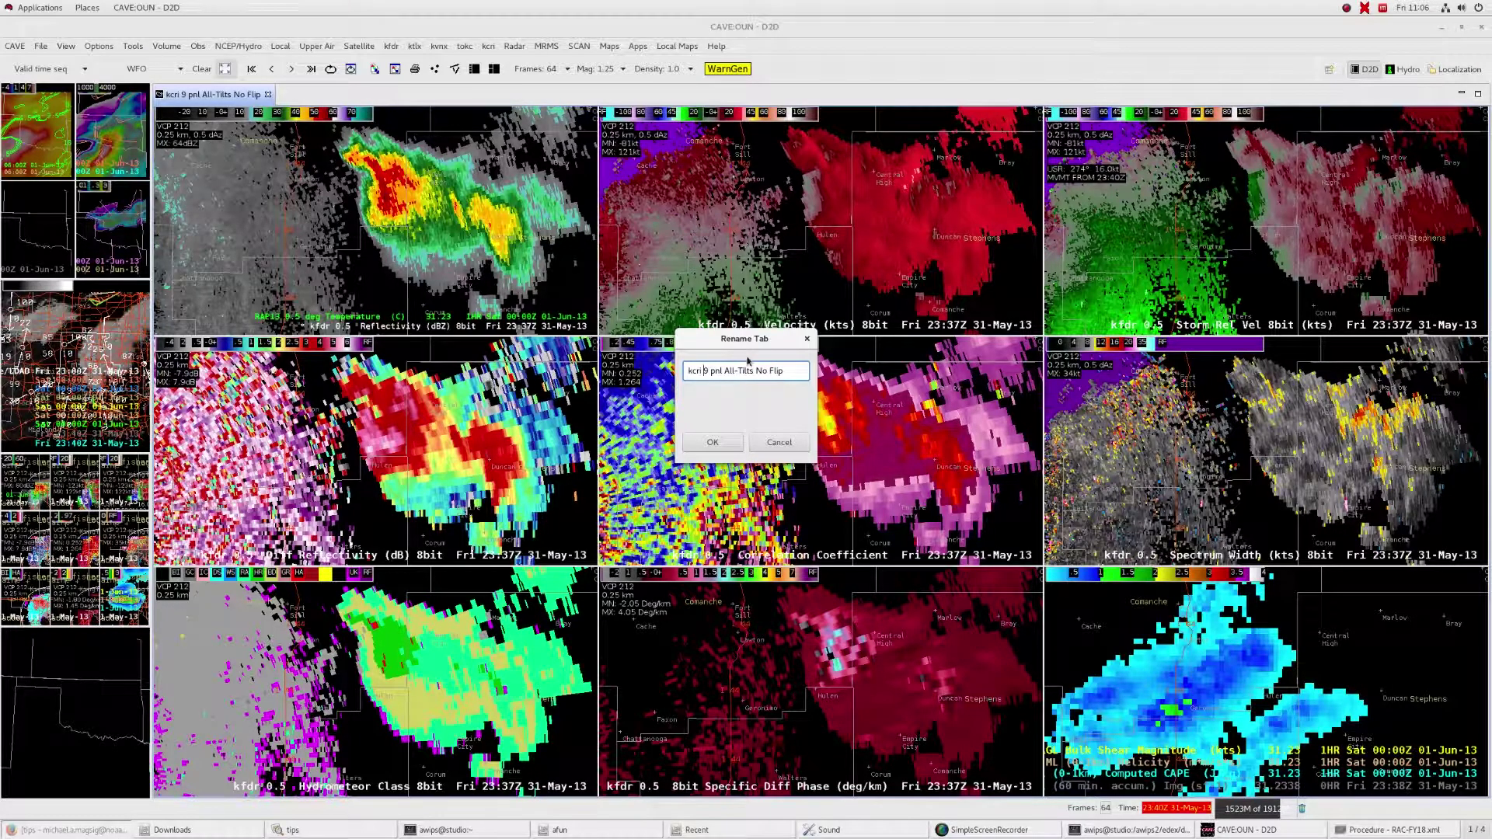
key("BackSpace")
key("BackSpace")
key("BackSpace")
type("fdr")
left_click(722, 446)
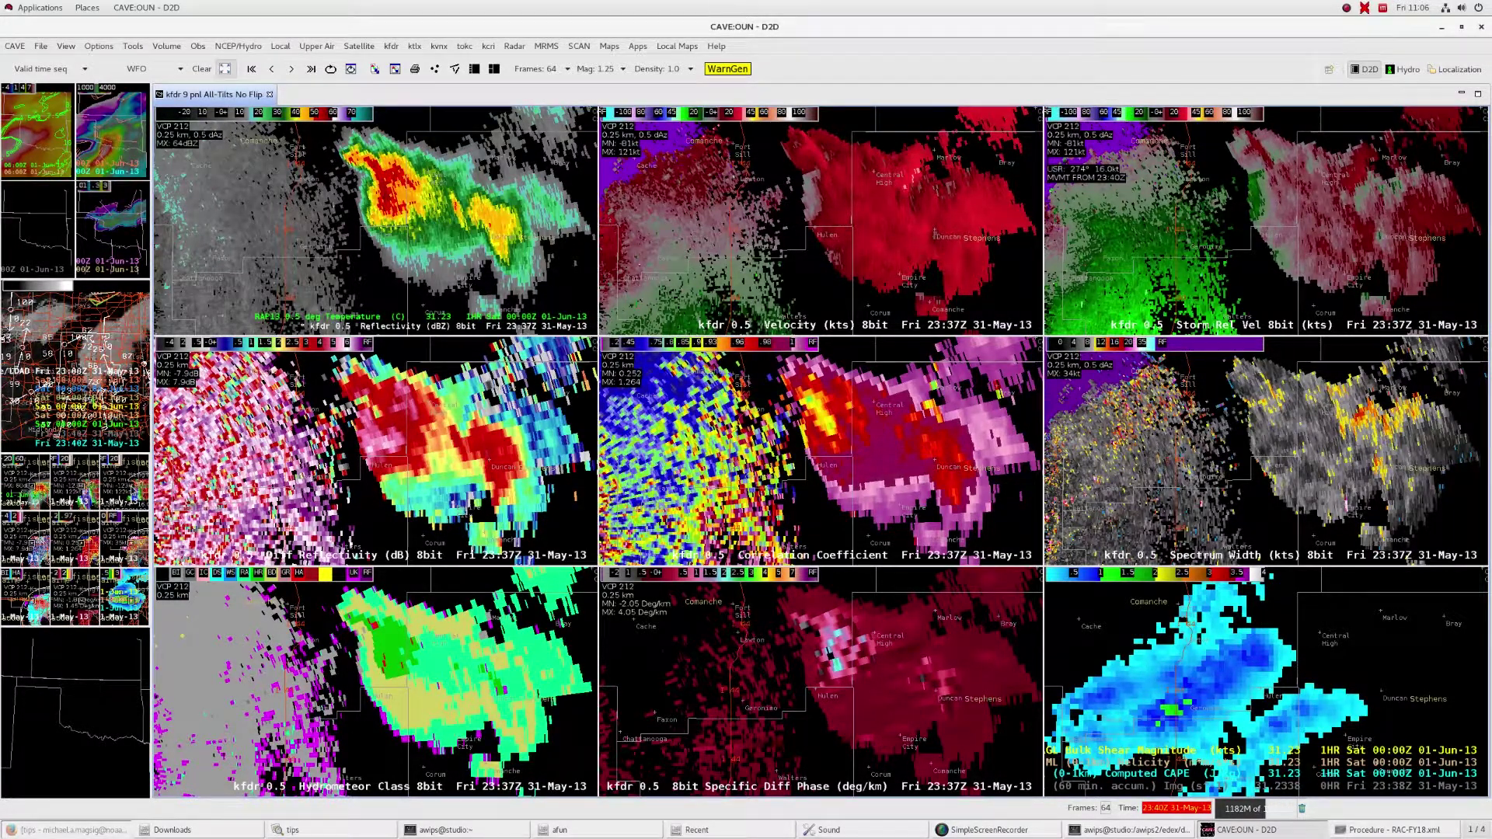
- Swap the kcri nine-panel display into the main pane, enlarge the storm view and widen the column of side panes
left_click(132, 490)
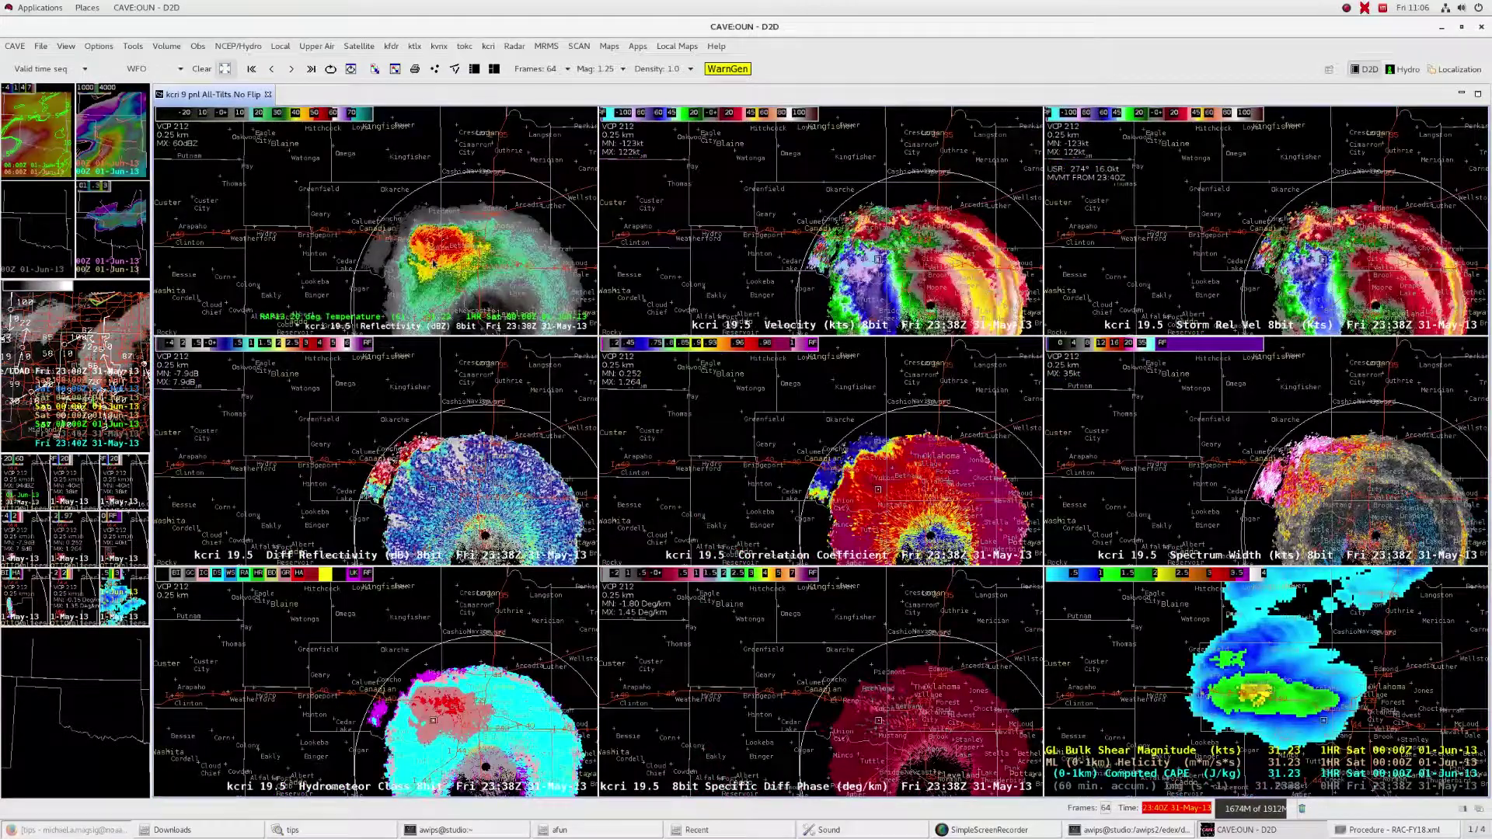
scroll(442, 258, "up", 1)
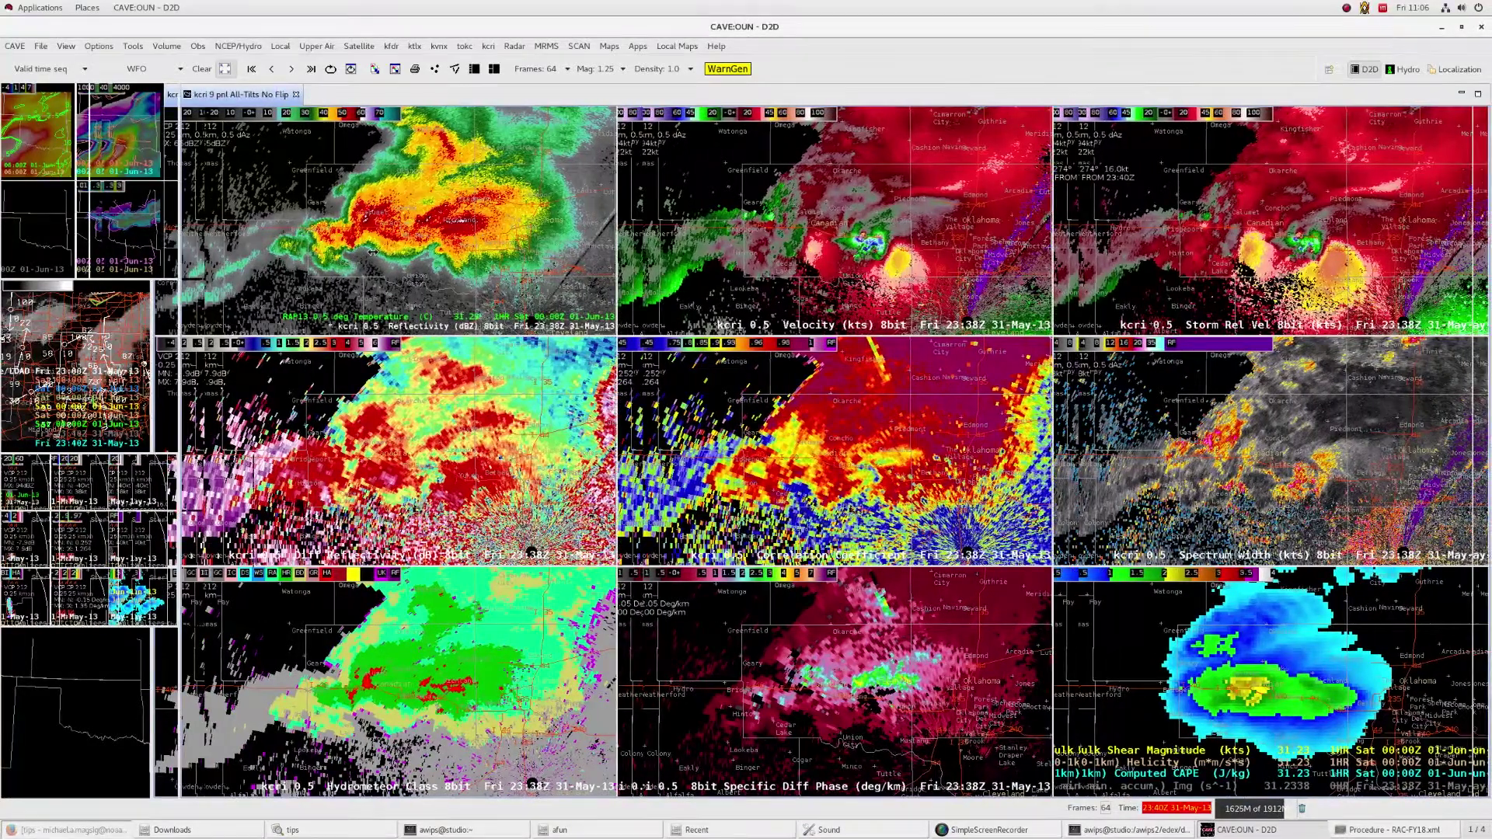
left_click_drag(152, 265, 373, 251)
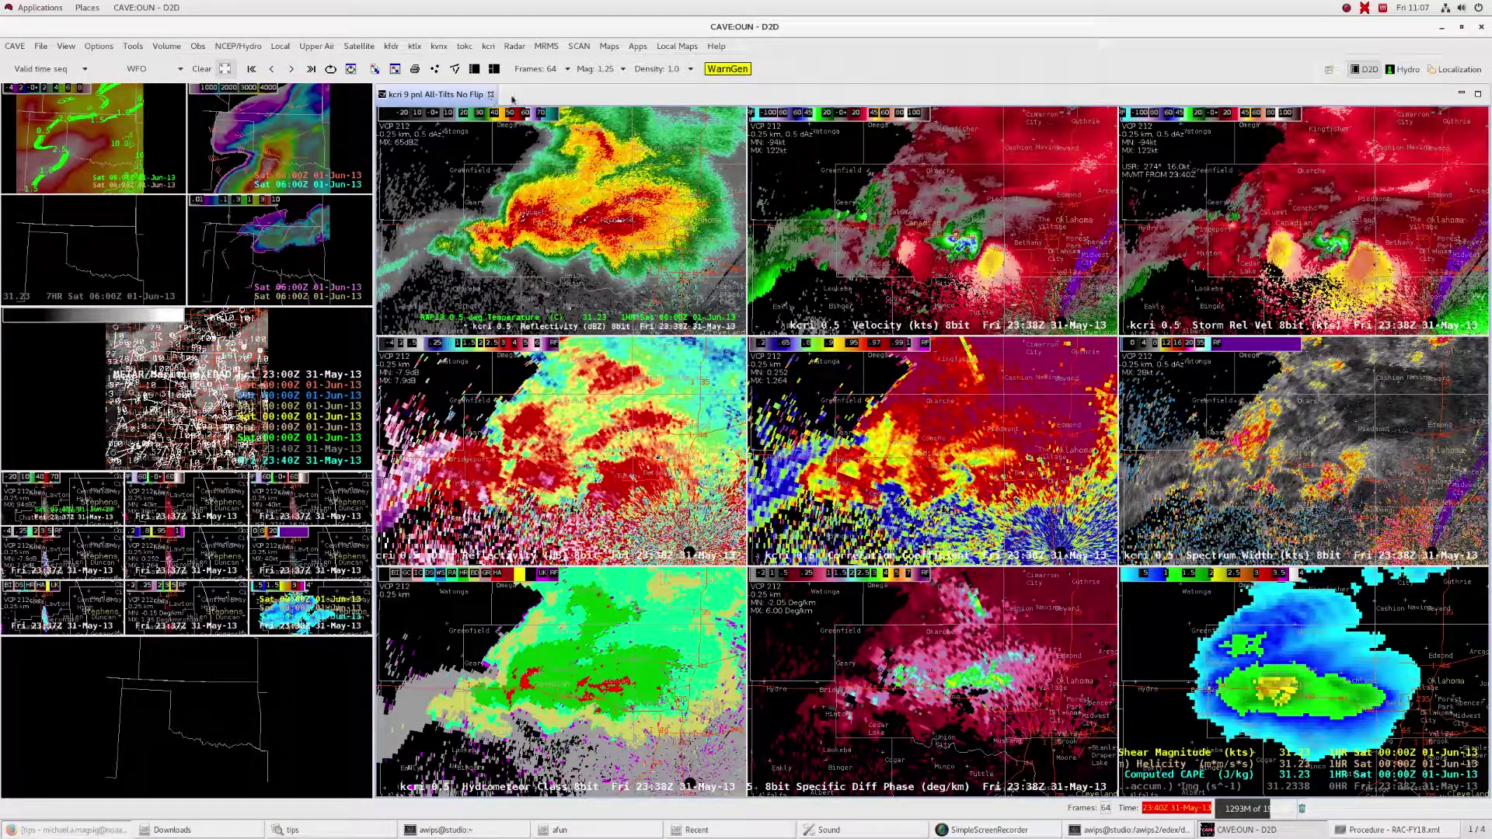
- Create a new map editor beside the kcri display and load the SRAD MRMS bundle into it
right_click(541, 96)
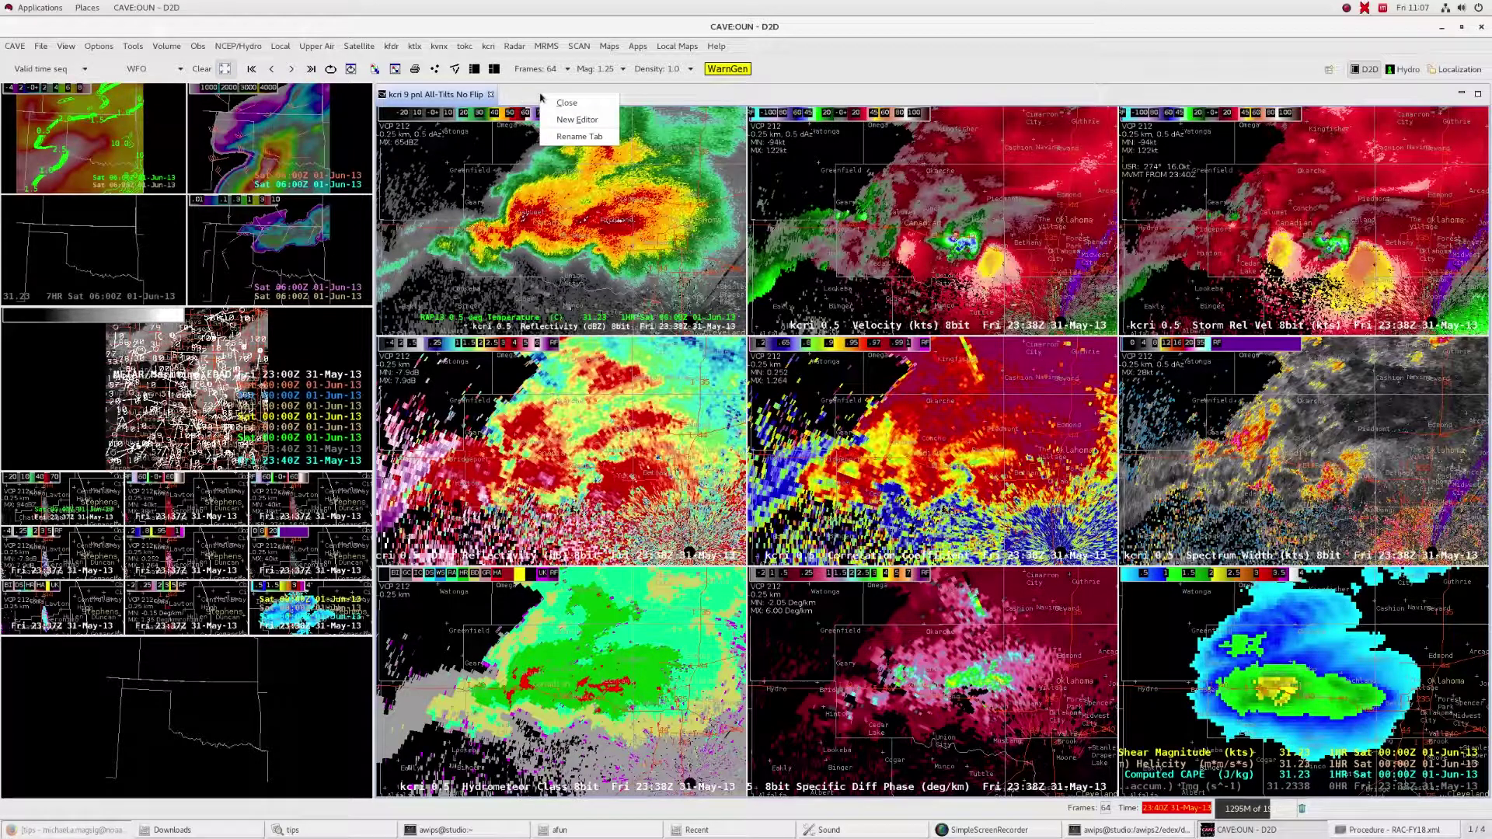
left_click(576, 119)
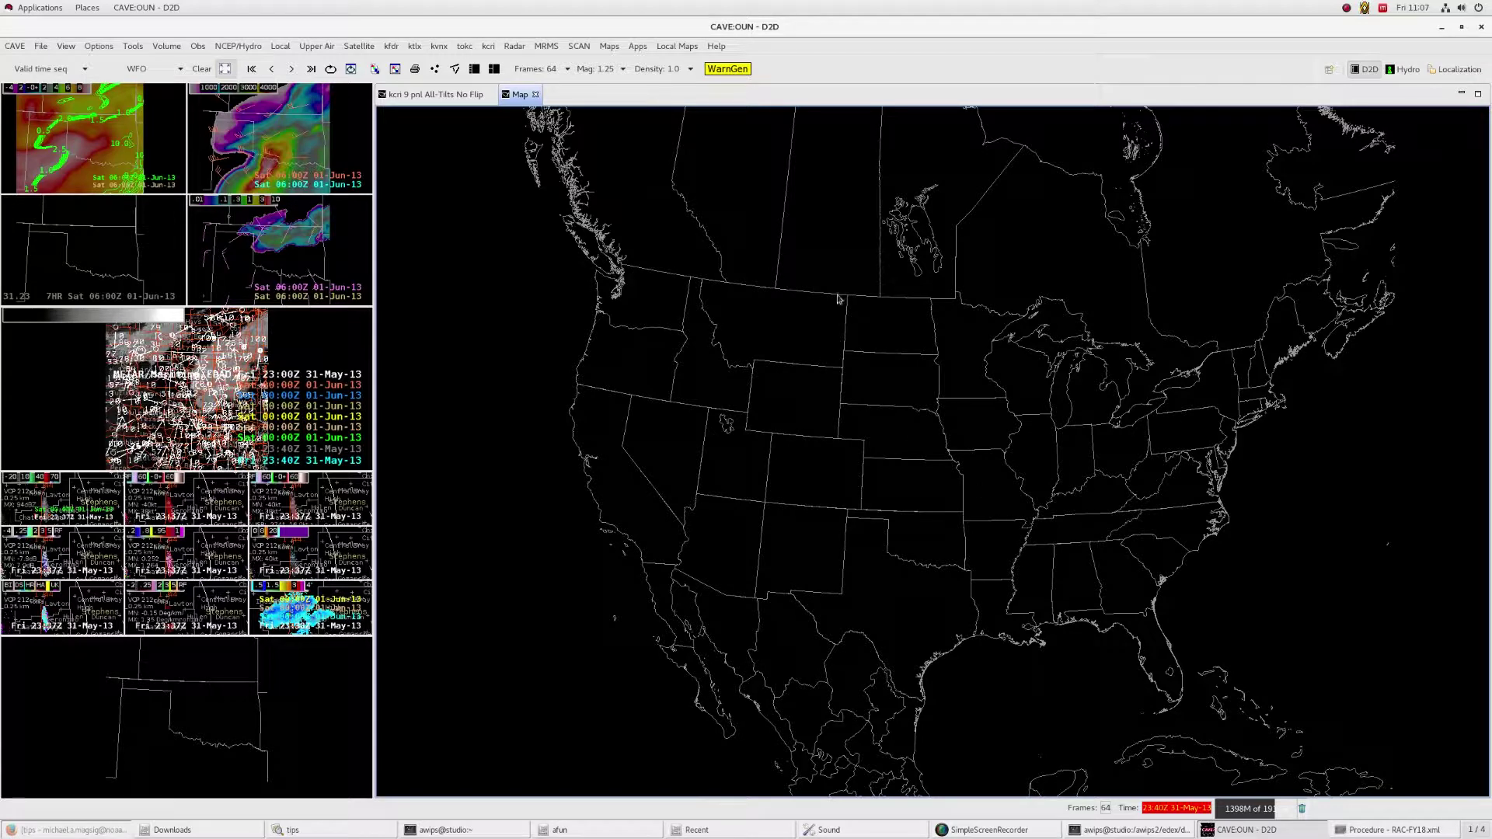
left_click(1402, 830)
left_click(1267, 416)
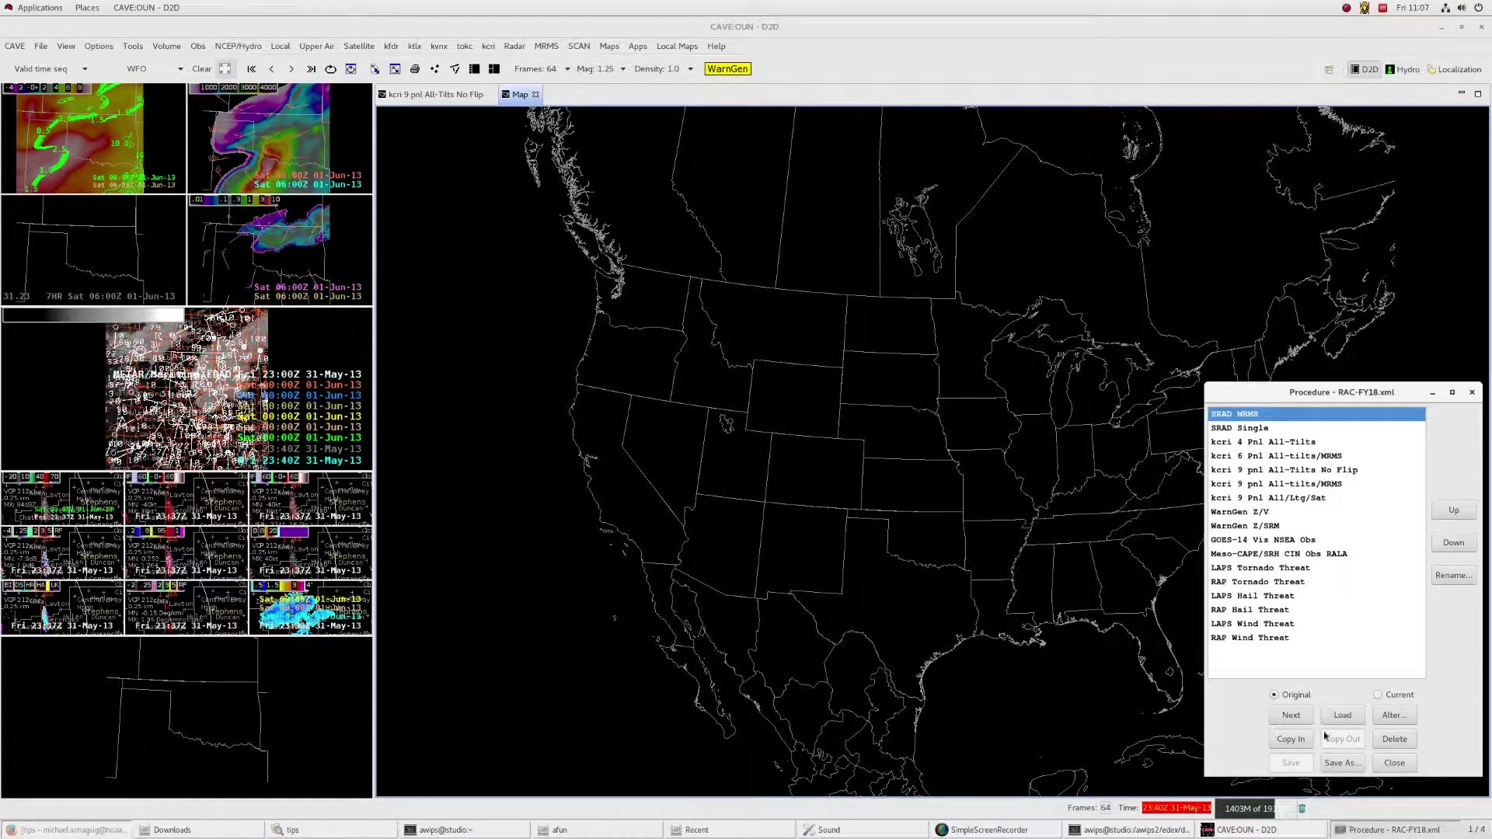
double_click(1265, 422)
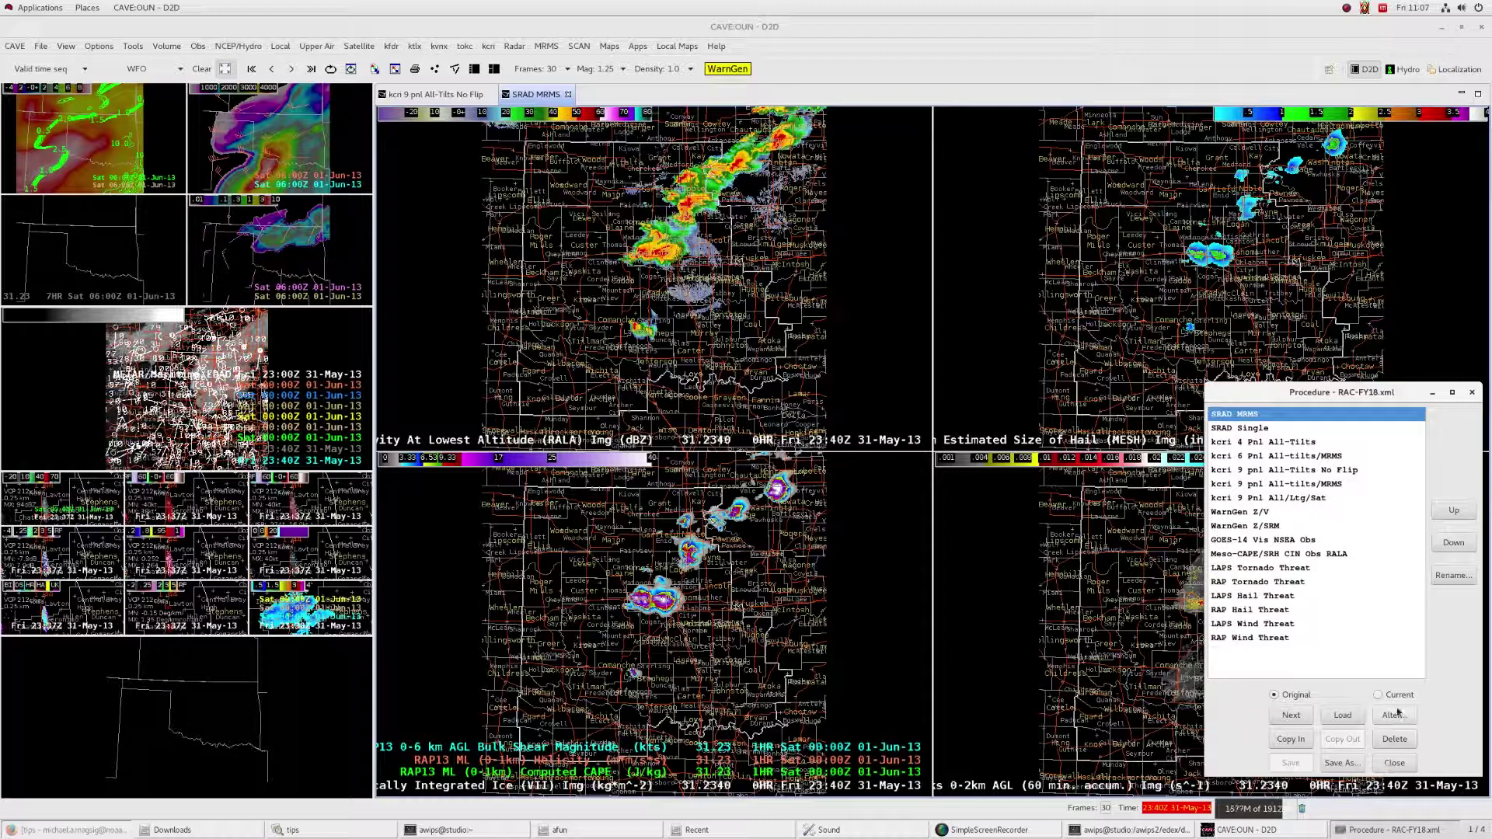
- Load the Meso-CAPE/SRH CIN Obs RALA bundle in place of the SRAD MRMS display and create another new map editor
left_click(1315, 554)
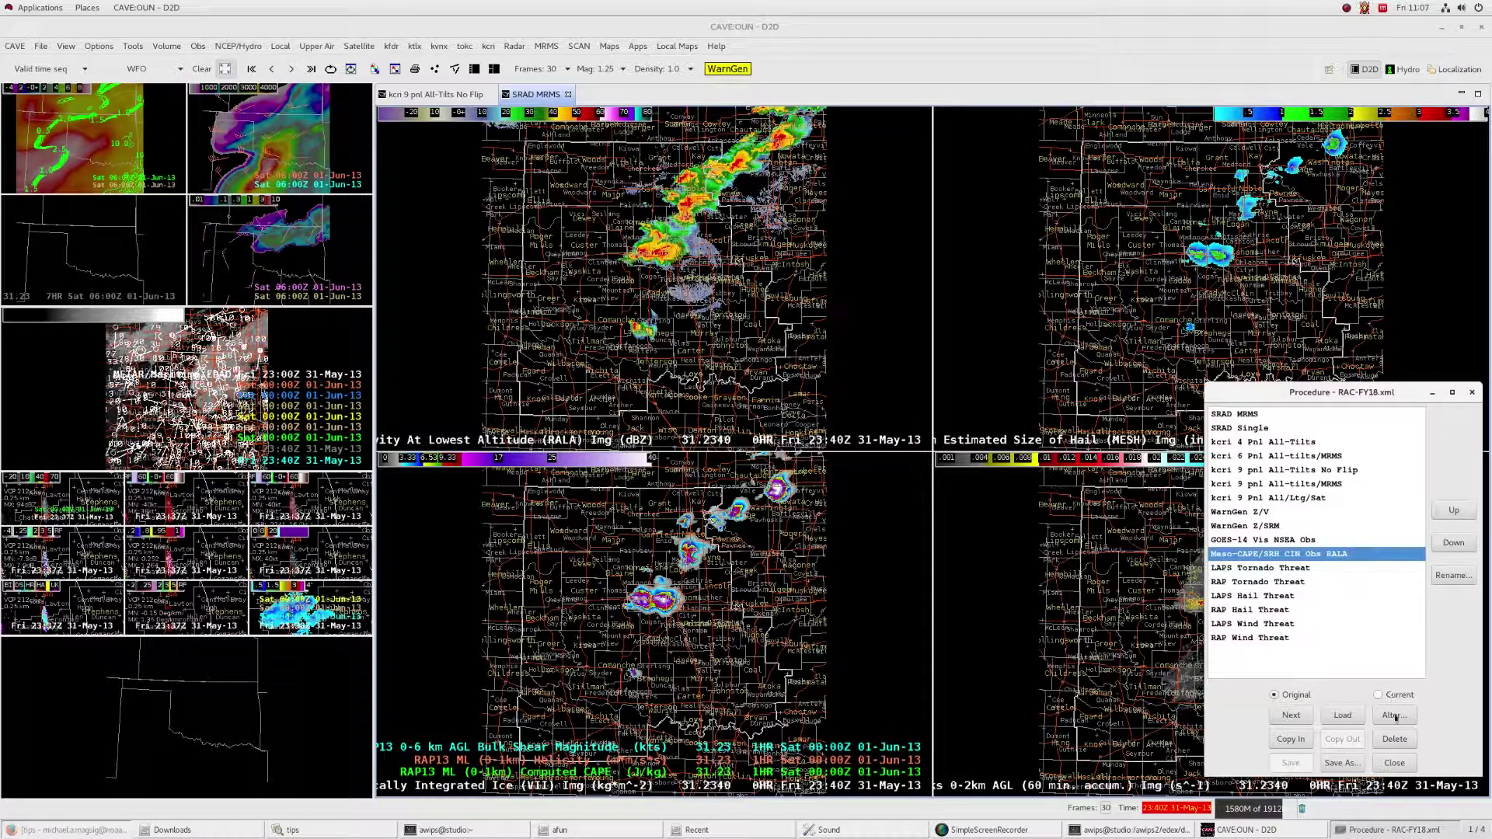
double_click(1296, 556)
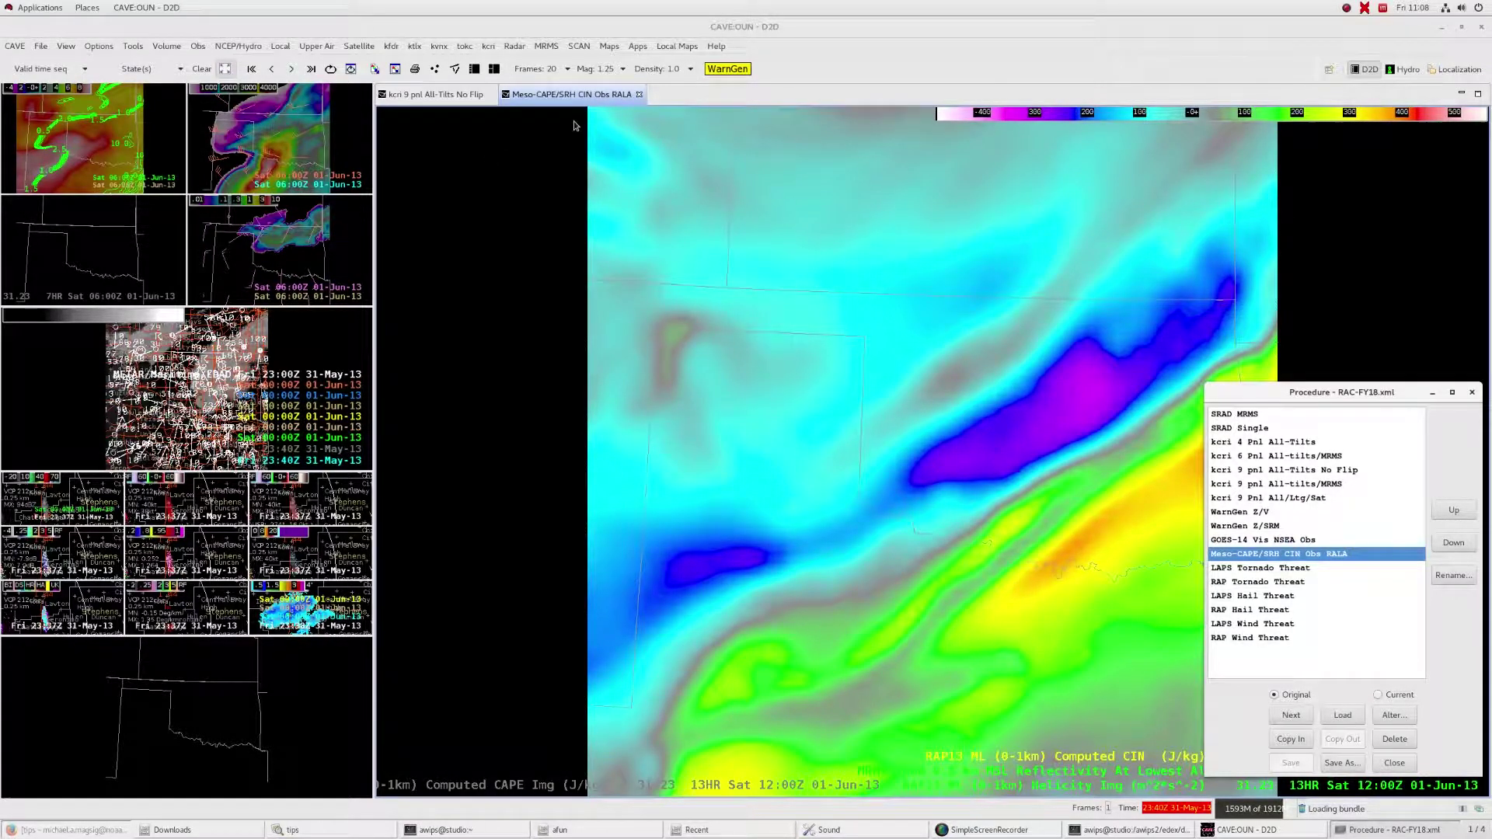
left_click(687, 99)
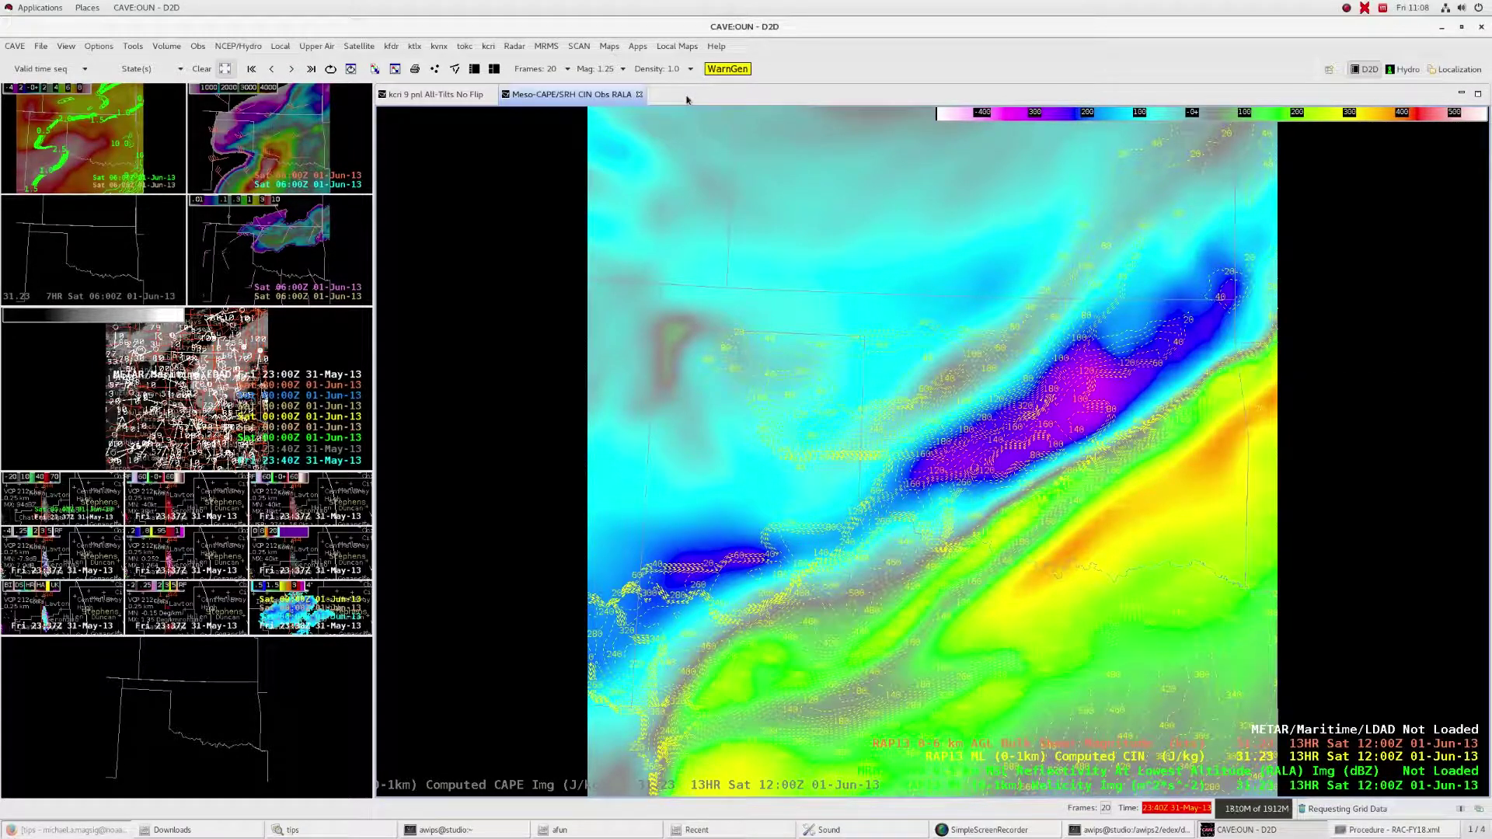
right_click(687, 99)
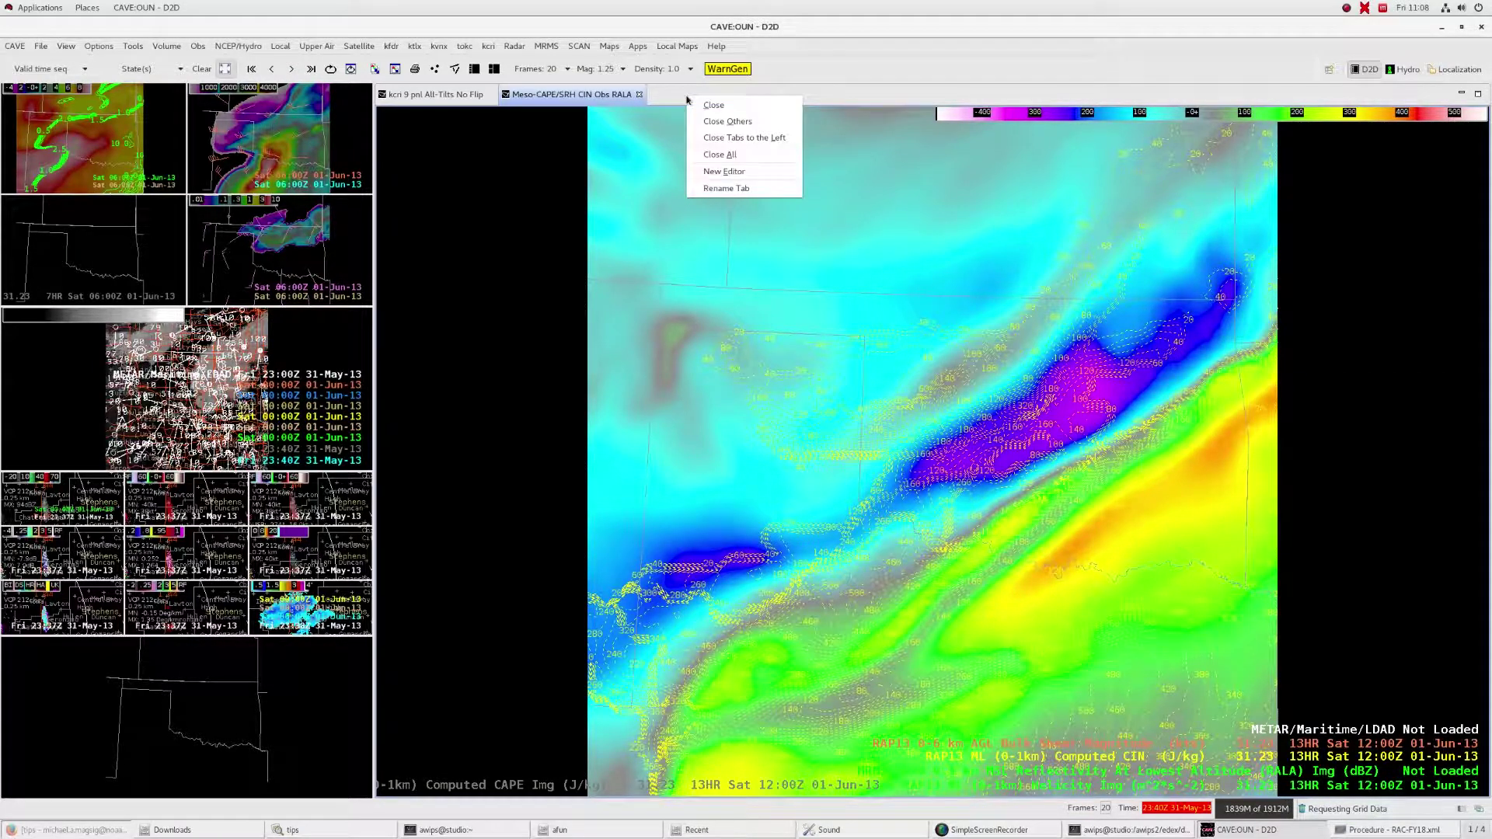
left_click(744, 172)
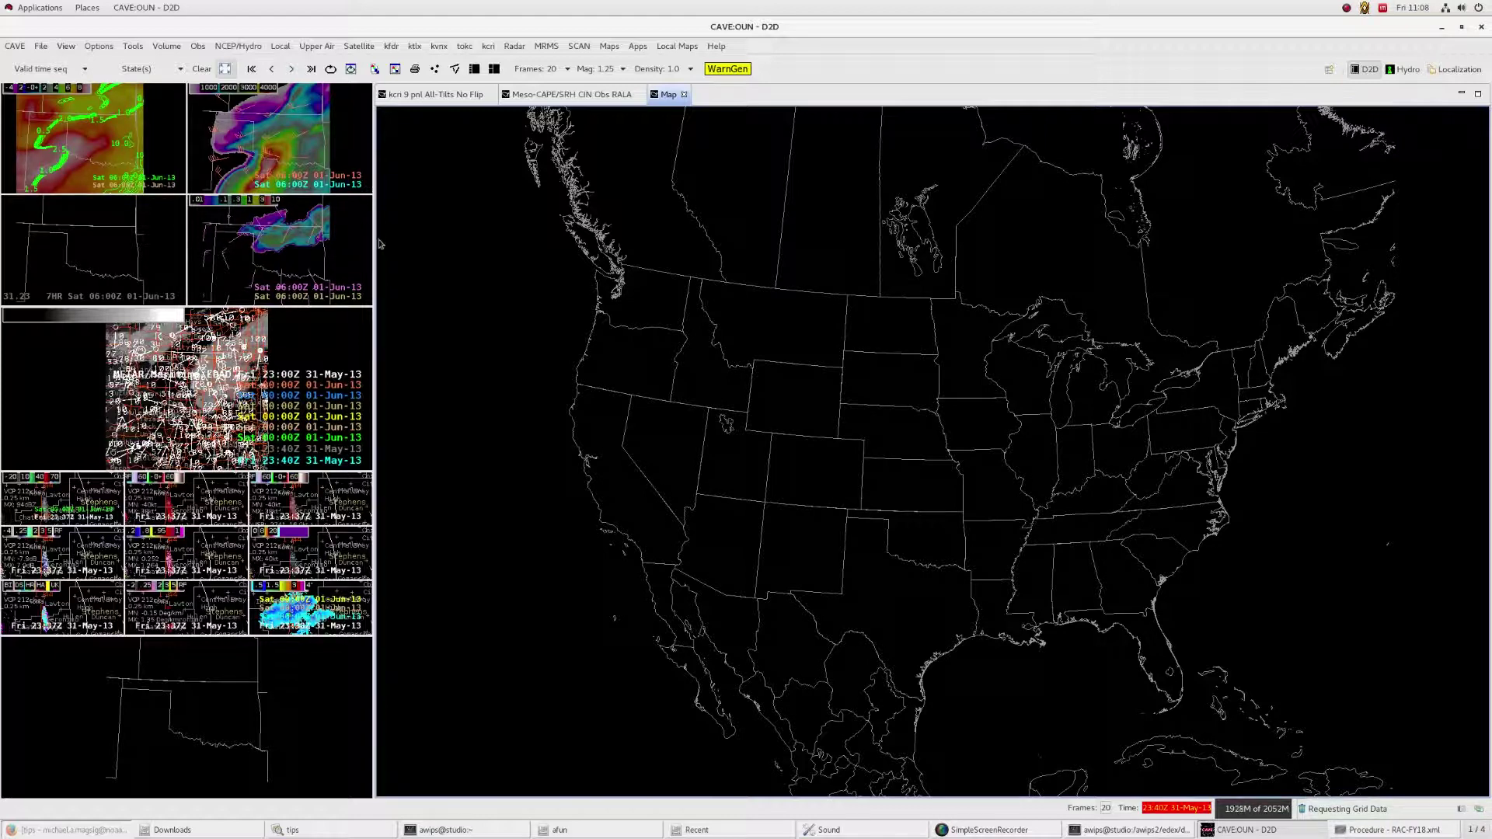
- Narrow the column of side panes, and swap the RAP Hail Threat display into the main pane and clear it
left_click_drag(373, 239, 47, 227)
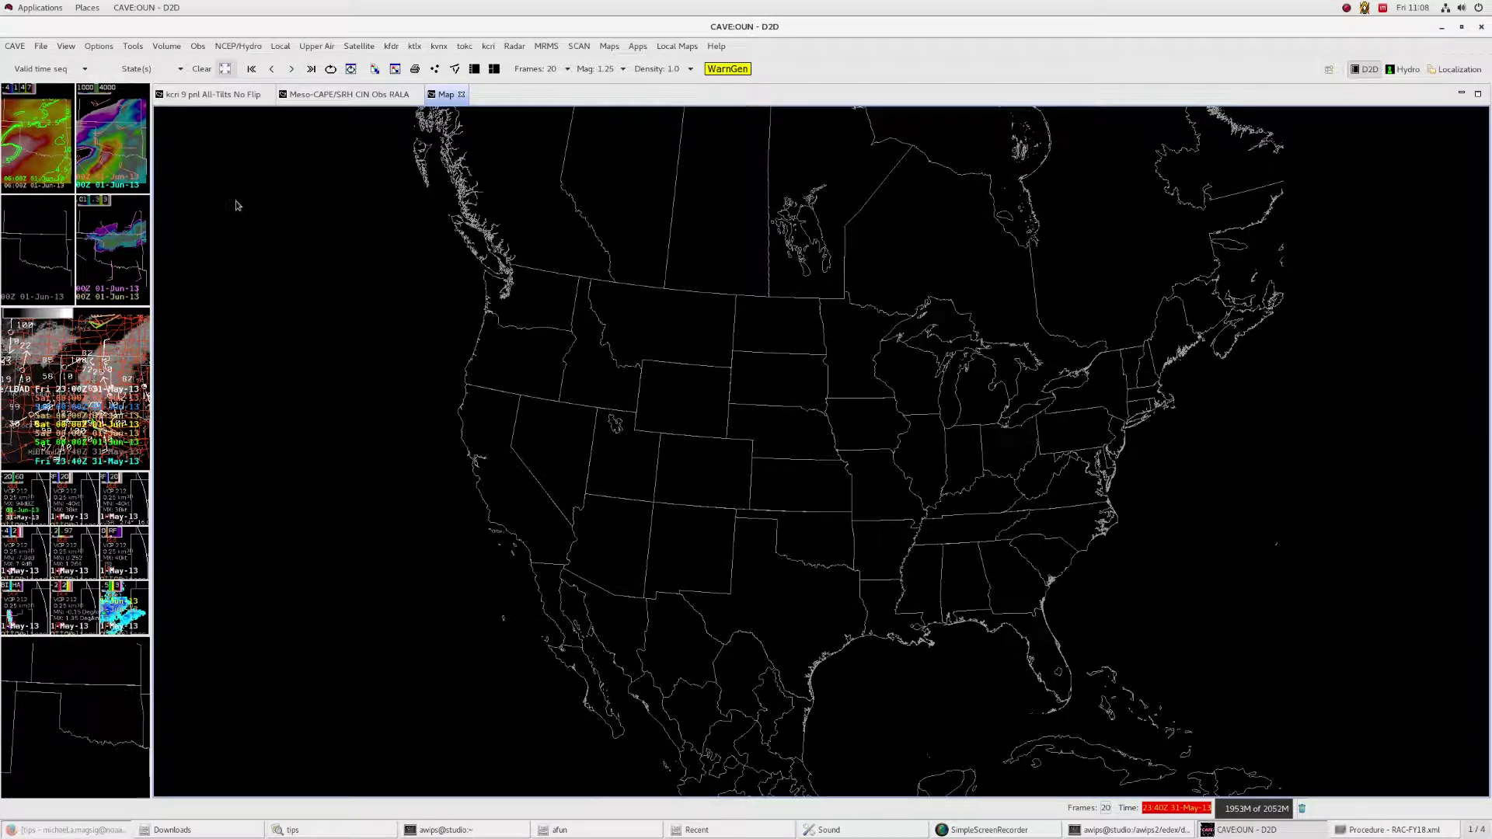
left_click(112, 136)
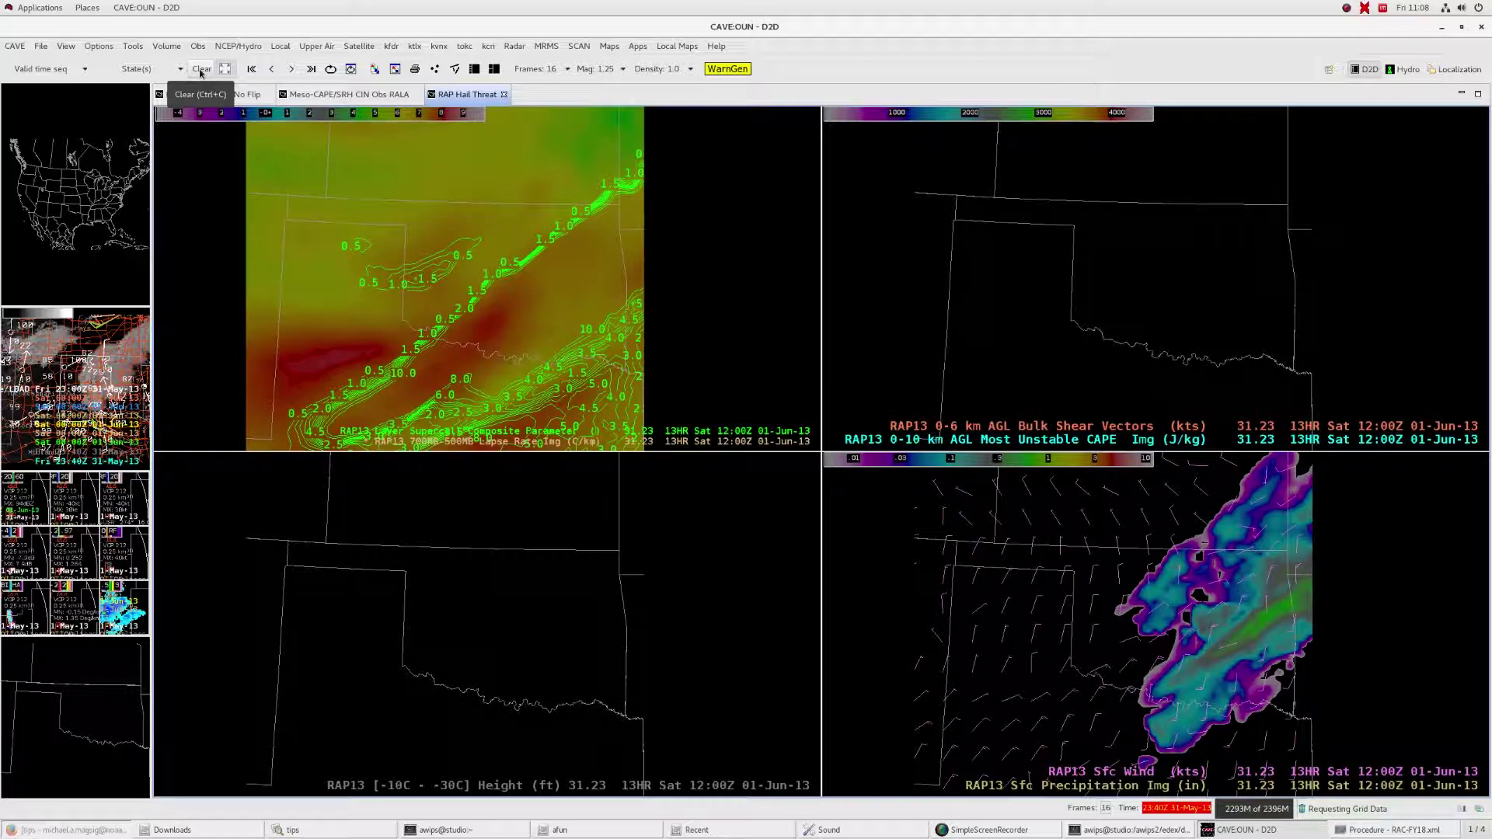
left_click(201, 70)
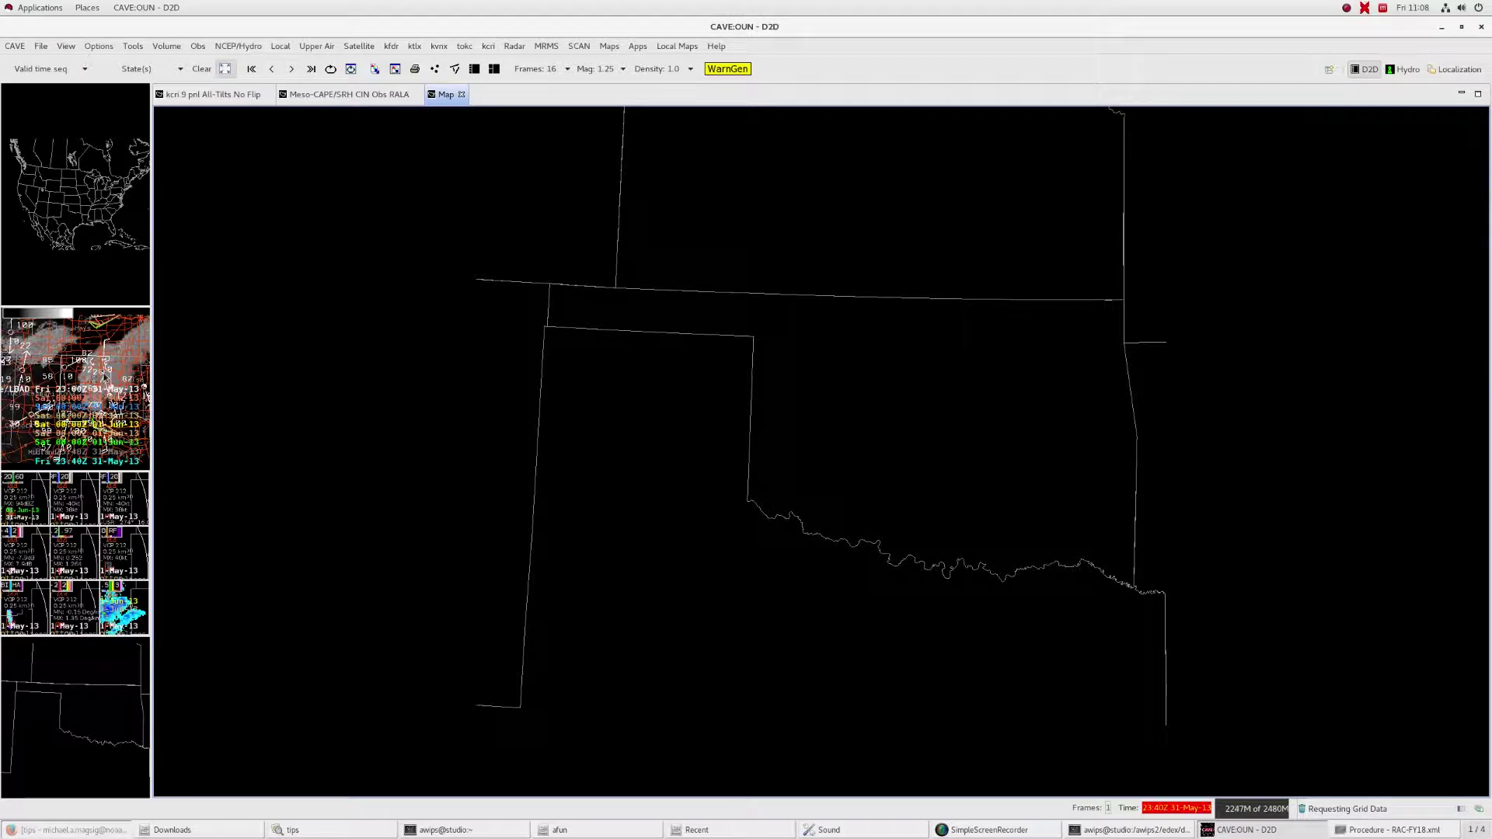
- Swap the GOES-14 Vis NSEA Obs display into the cleared editor and the kfdr nine-panel display into a new editor
left_click(75, 388)
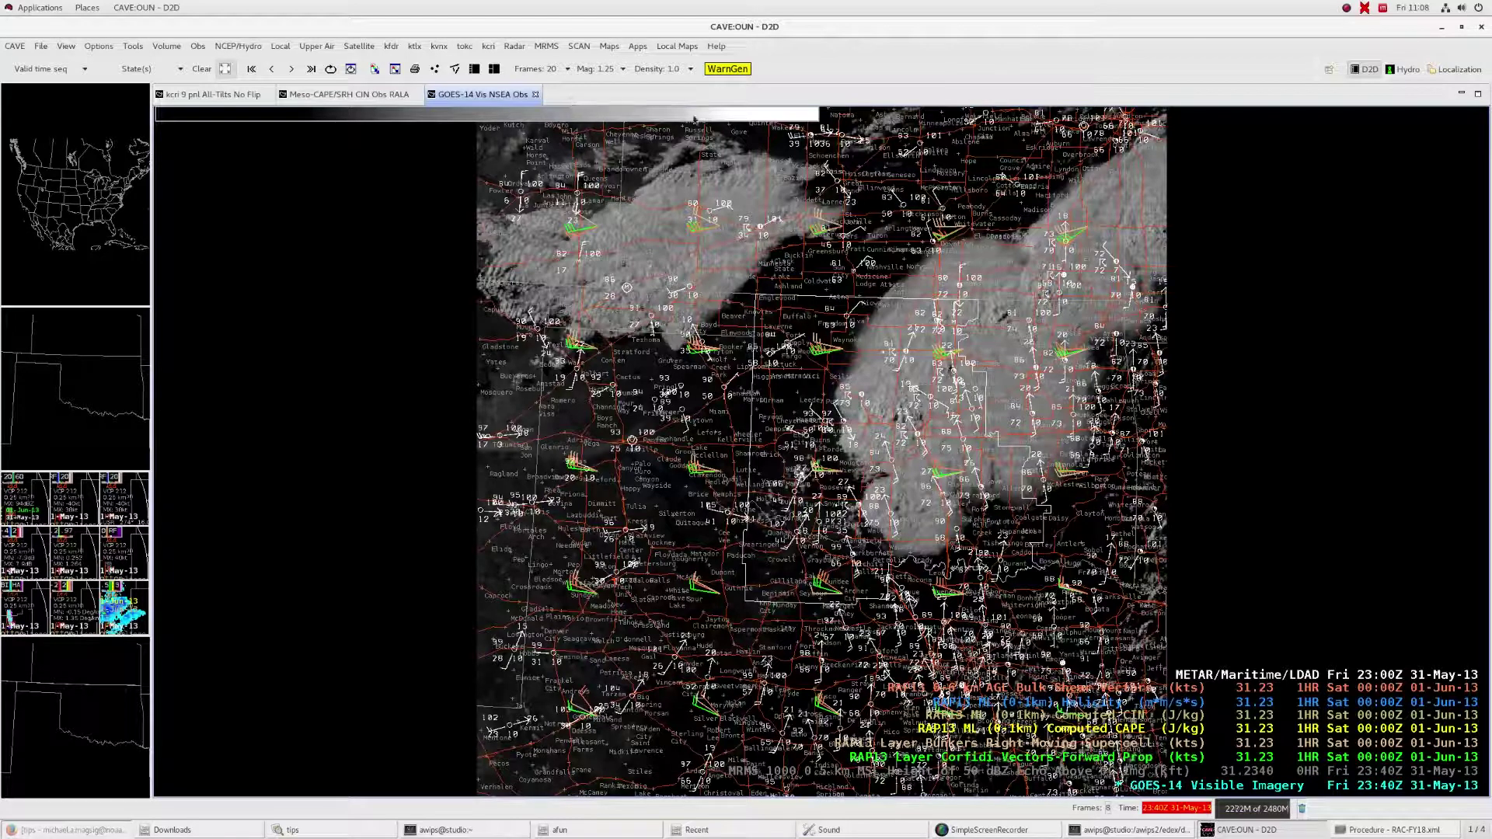
right_click(573, 99)
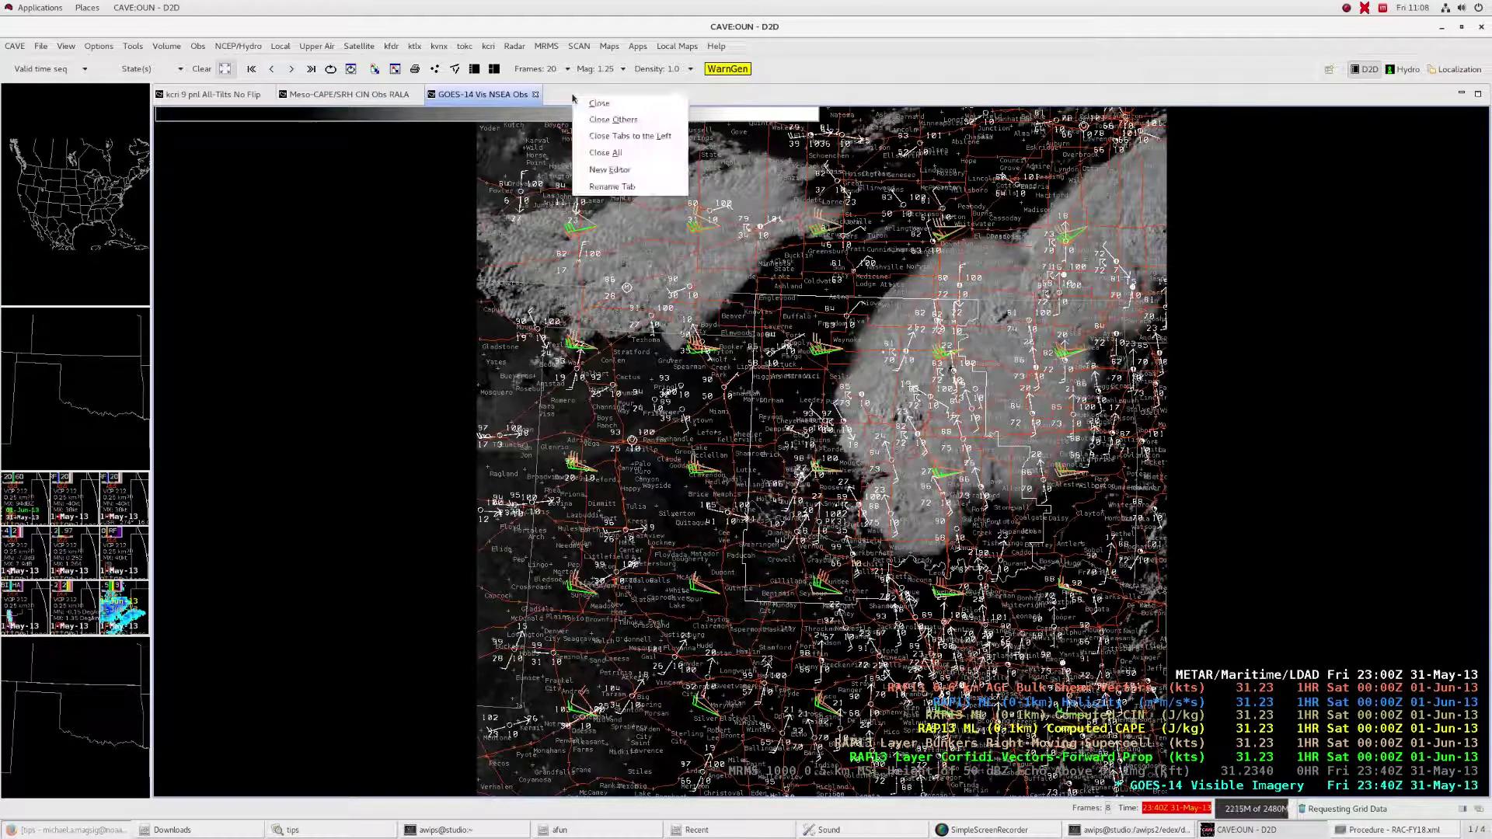
left_click(611, 170)
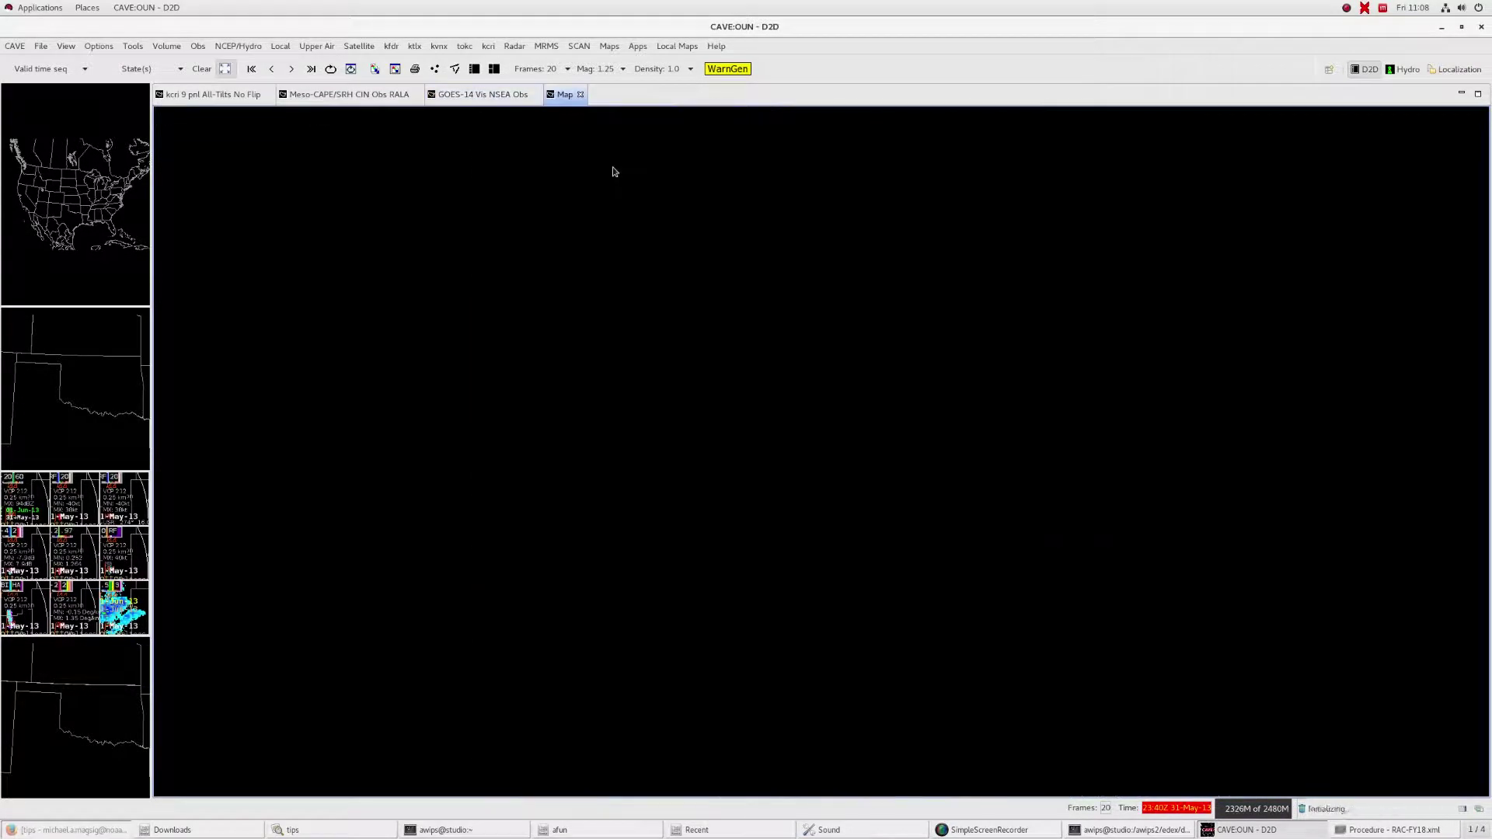
left_click(125, 503)
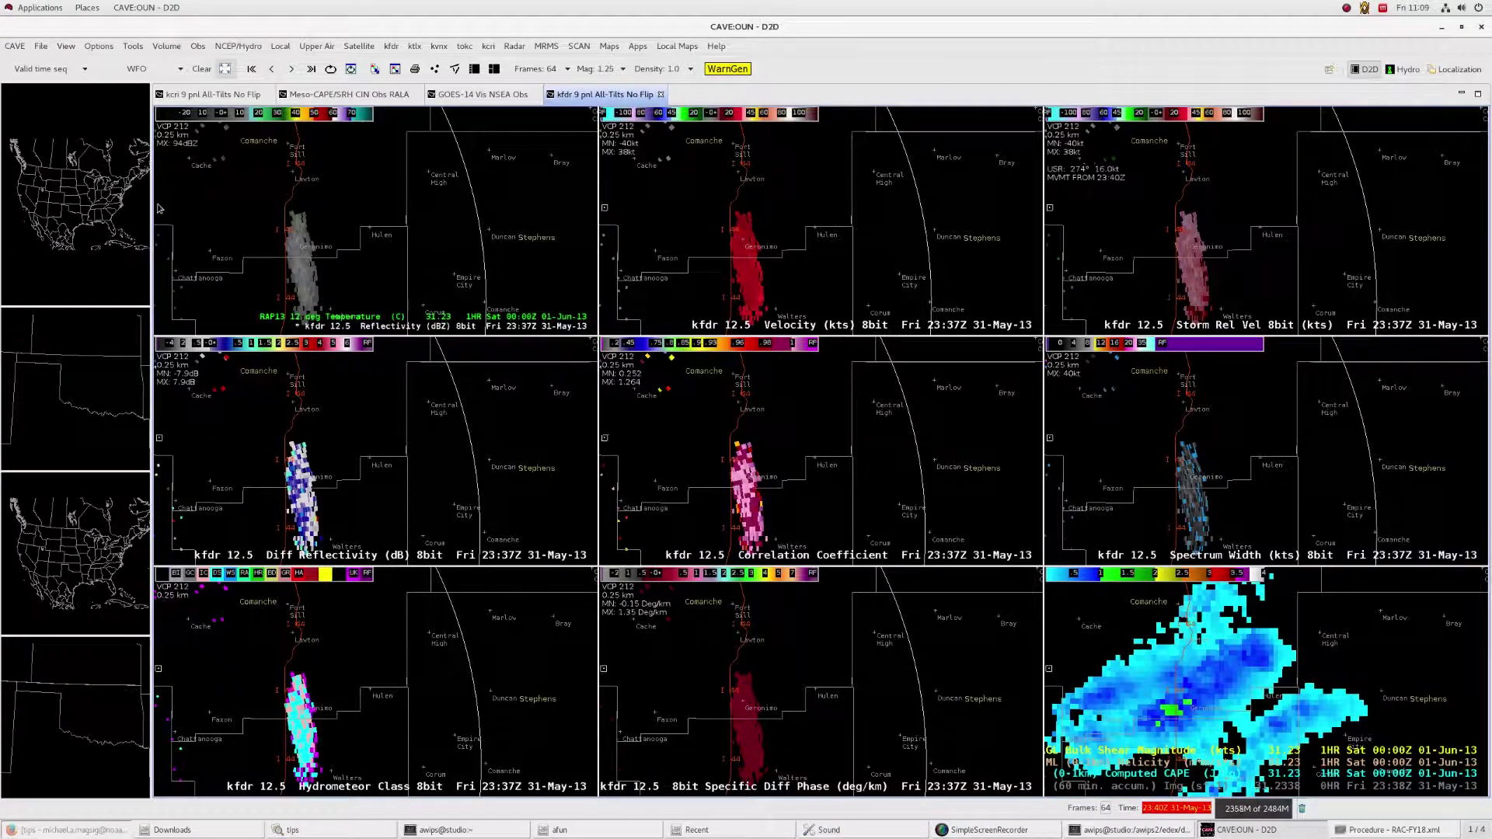
- Maximize the main editor area over the side panes and move the kfdr nine-panel tab to the first position
left_click(1477, 95)
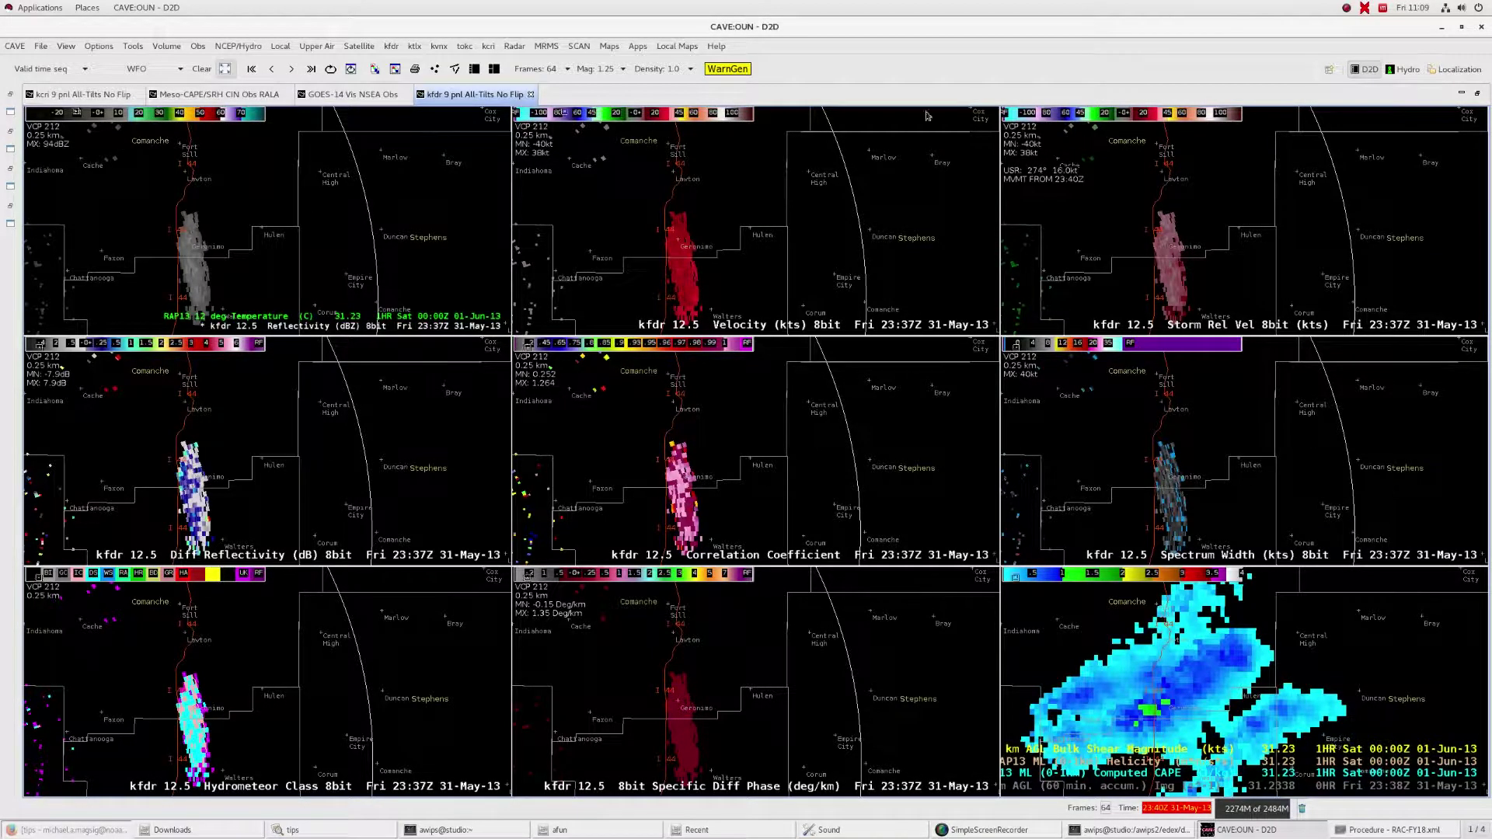
left_click(1478, 94)
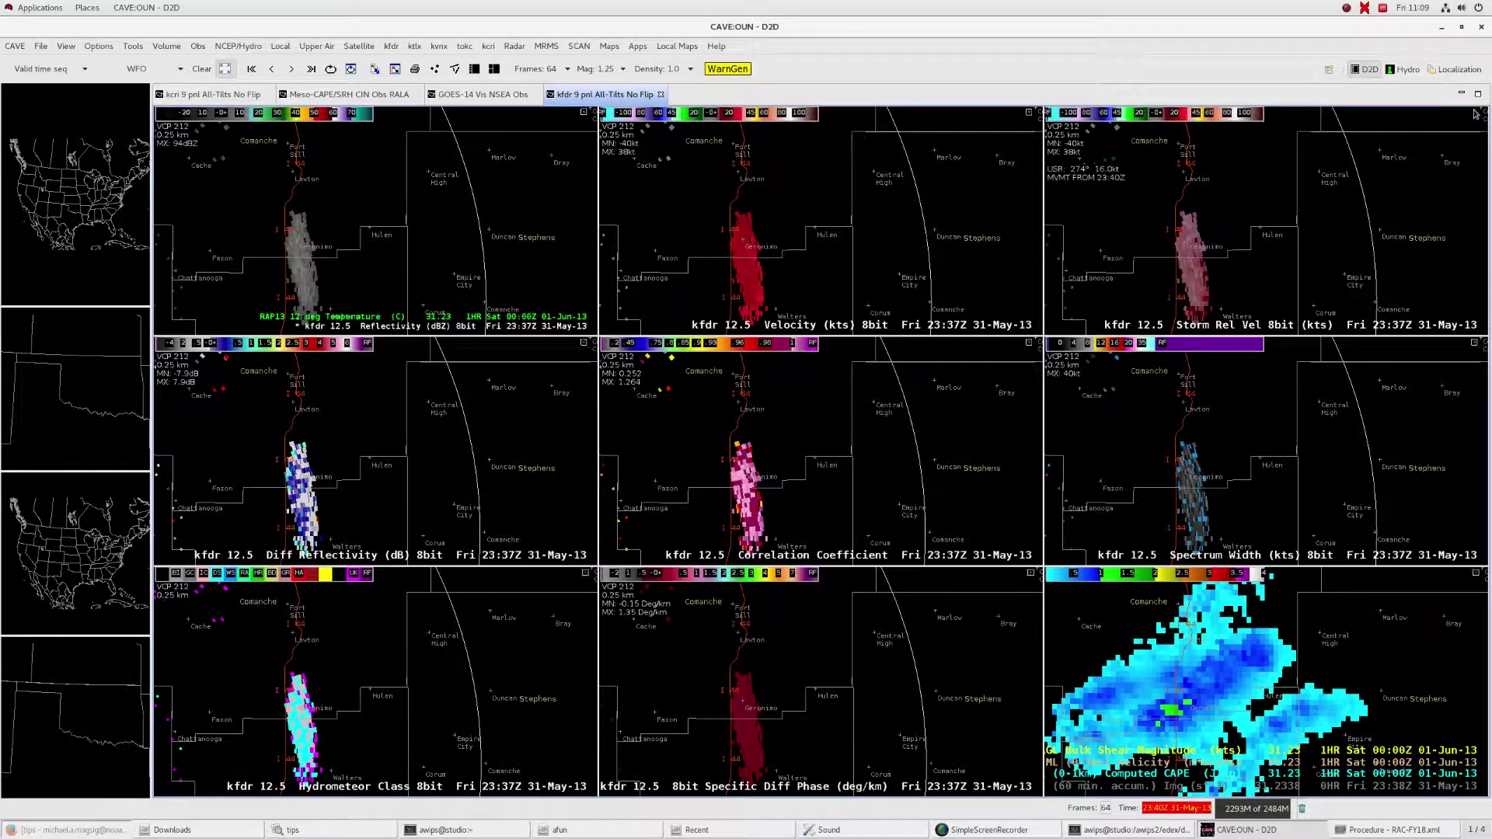
double_click(742, 95)
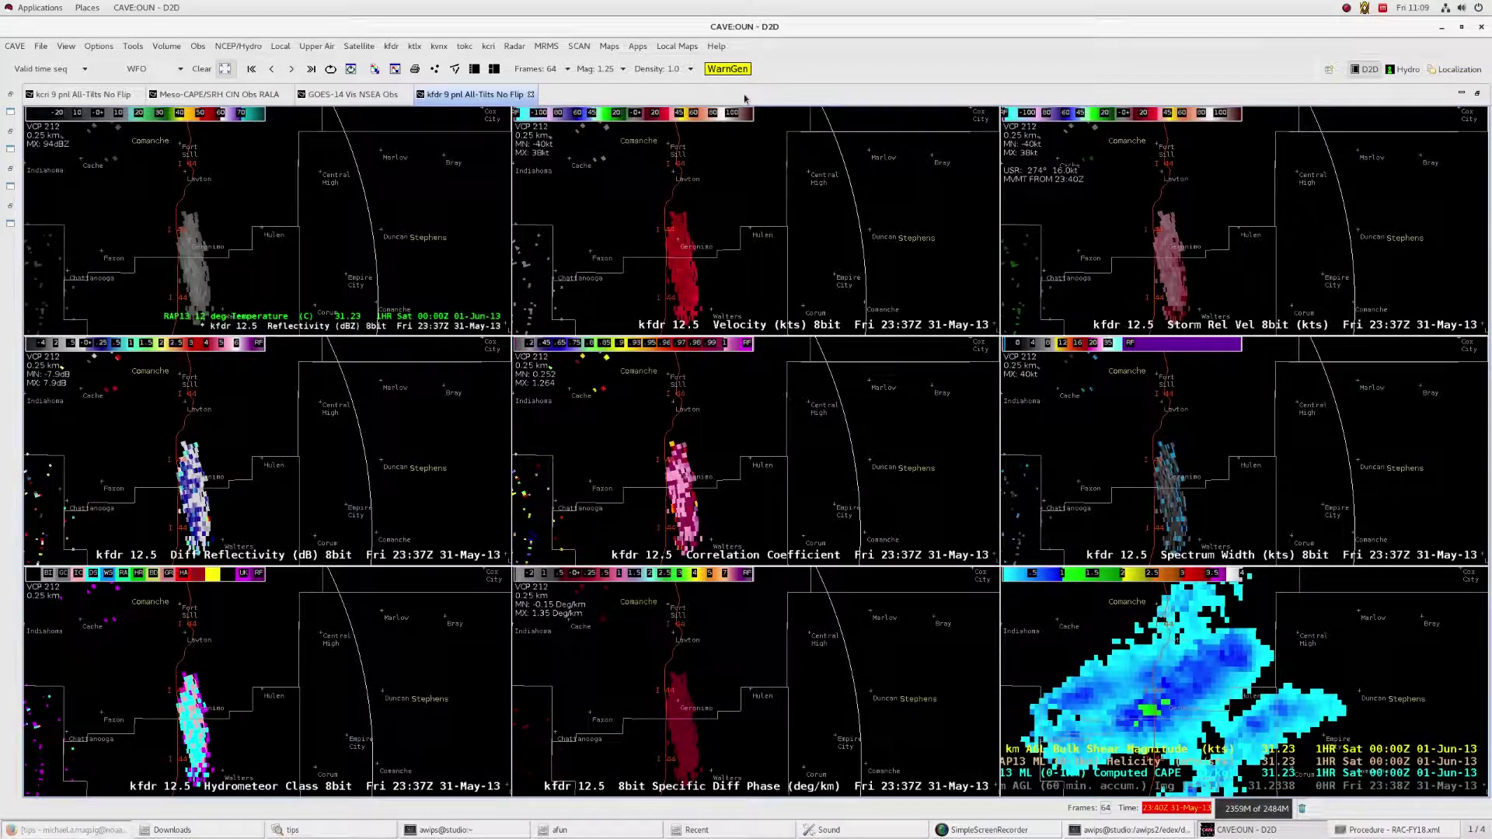
double_click(745, 98)
double_click(744, 97)
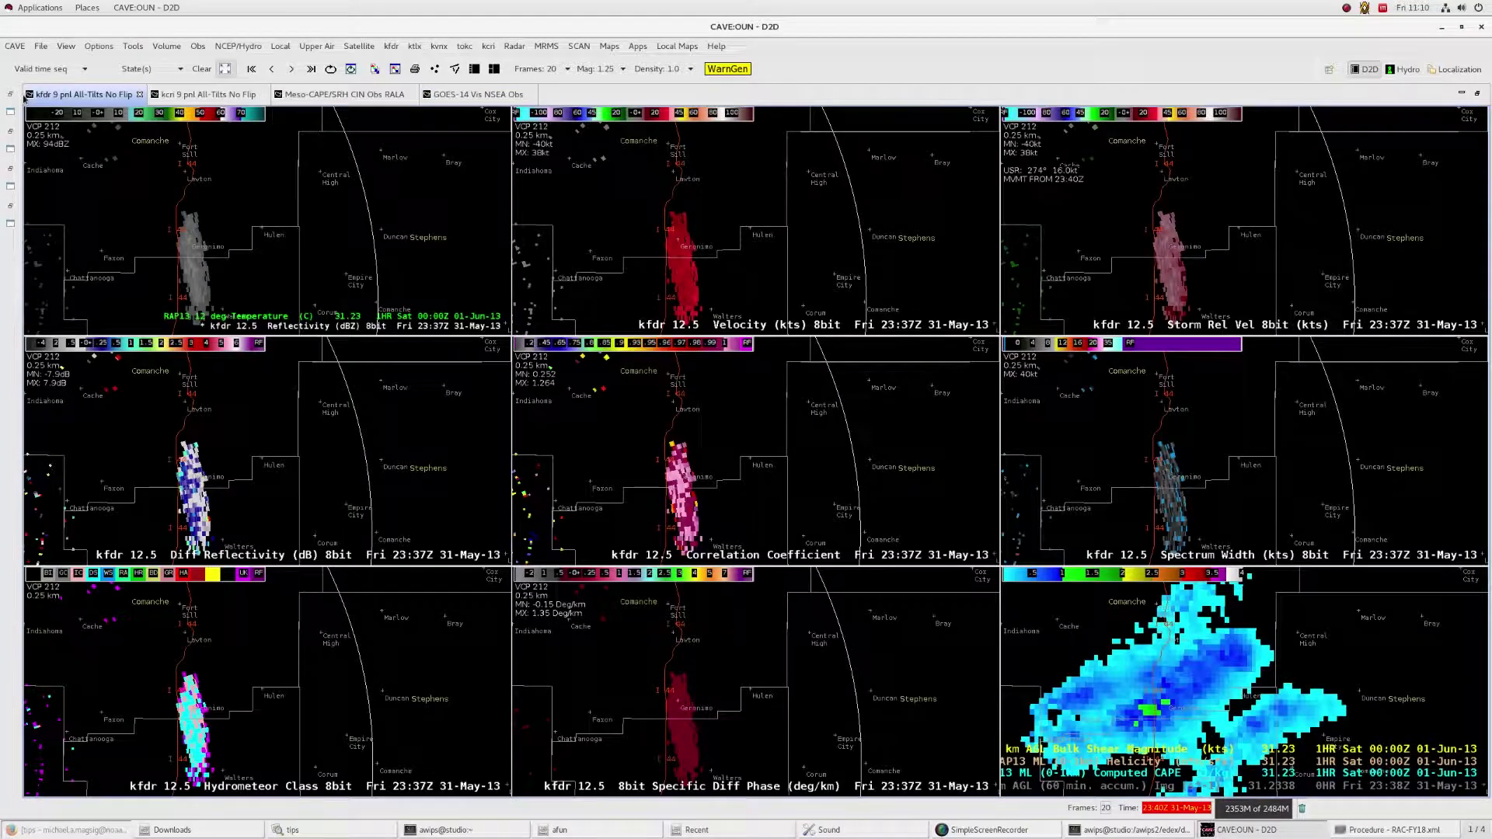
- Move the Meso-CAPE/SRH CIN Obs RALA tab to the end and view the GOES-14 and kcri displays
left_click(336, 95)
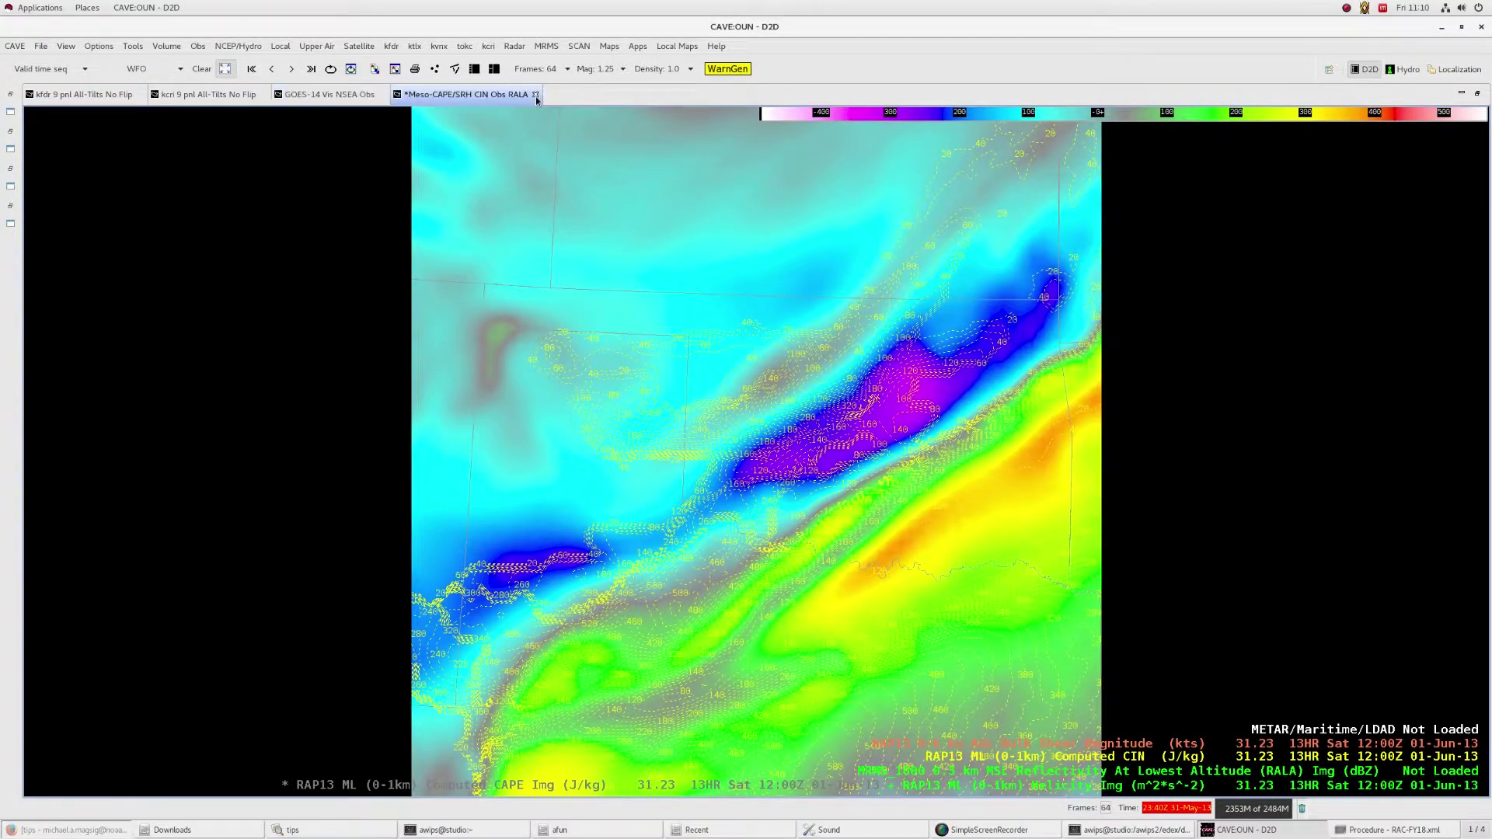
left_click(325, 96)
left_click(206, 96)
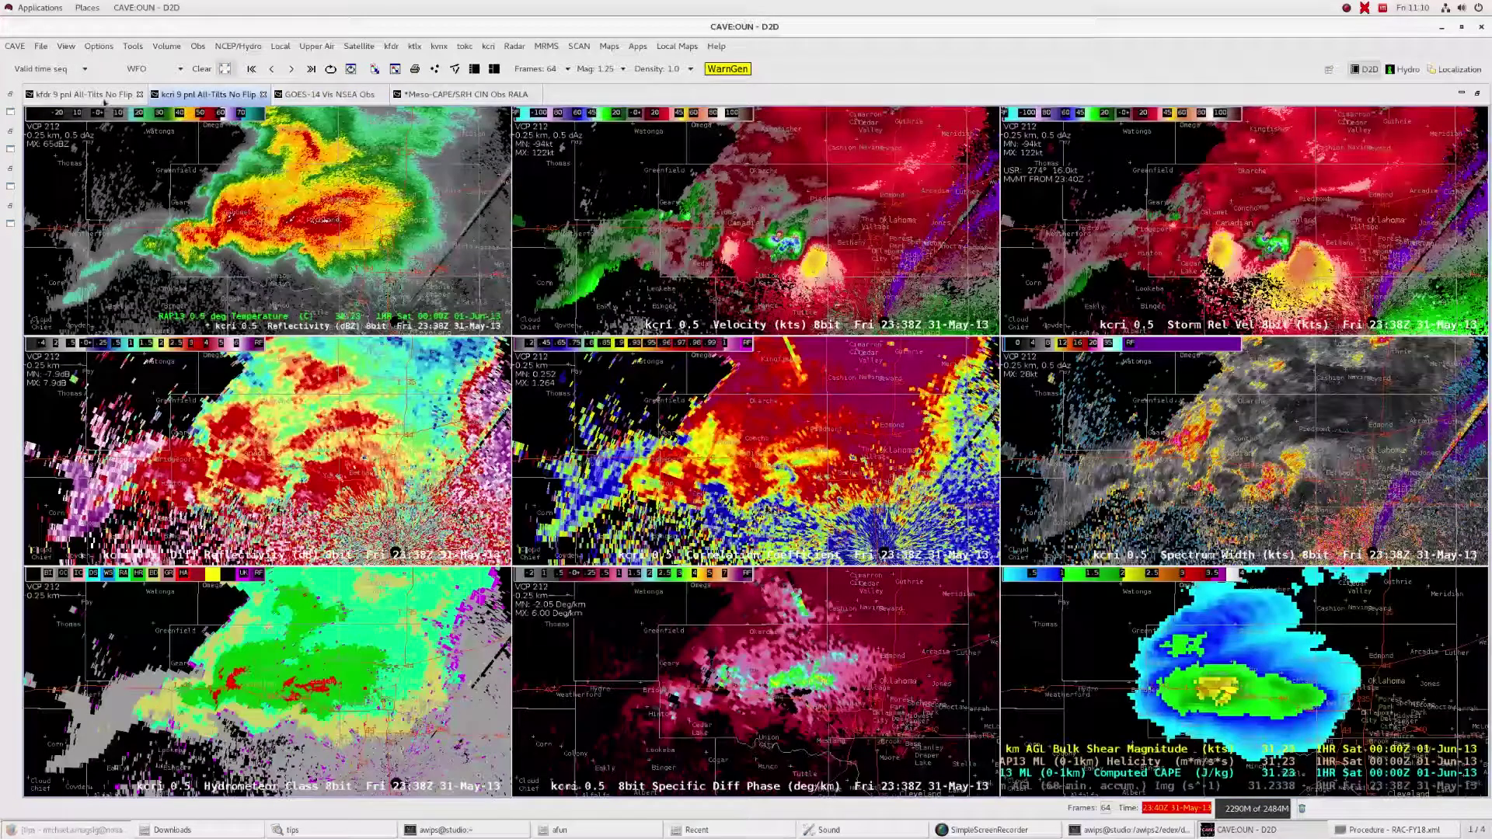
- Bring up the kfdr nine-panel display, lower it to the 0.5 tilt and shift the view toward the storm
left_click(76, 95)
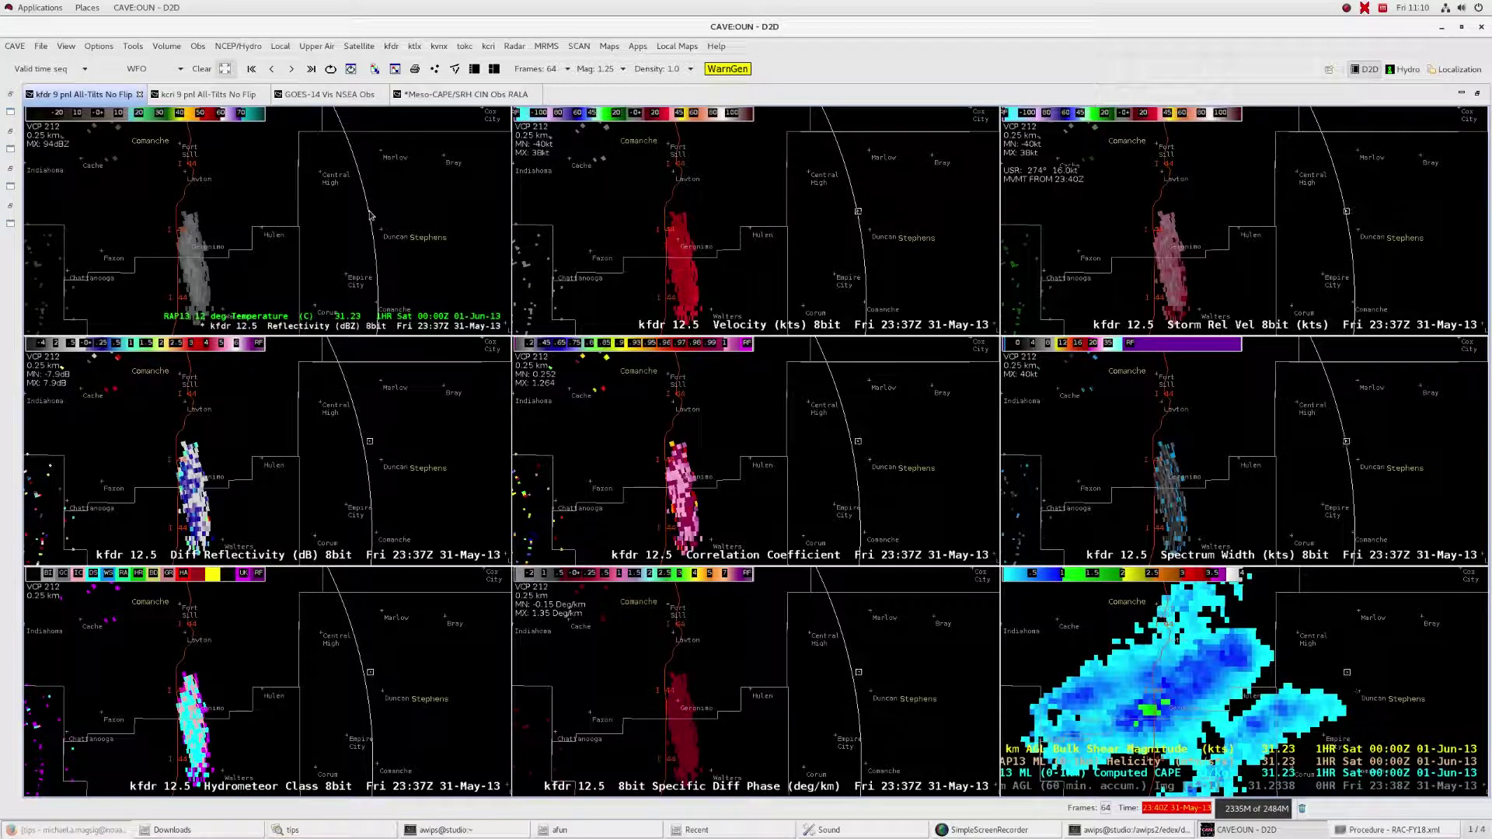
key("ctrl+Down")
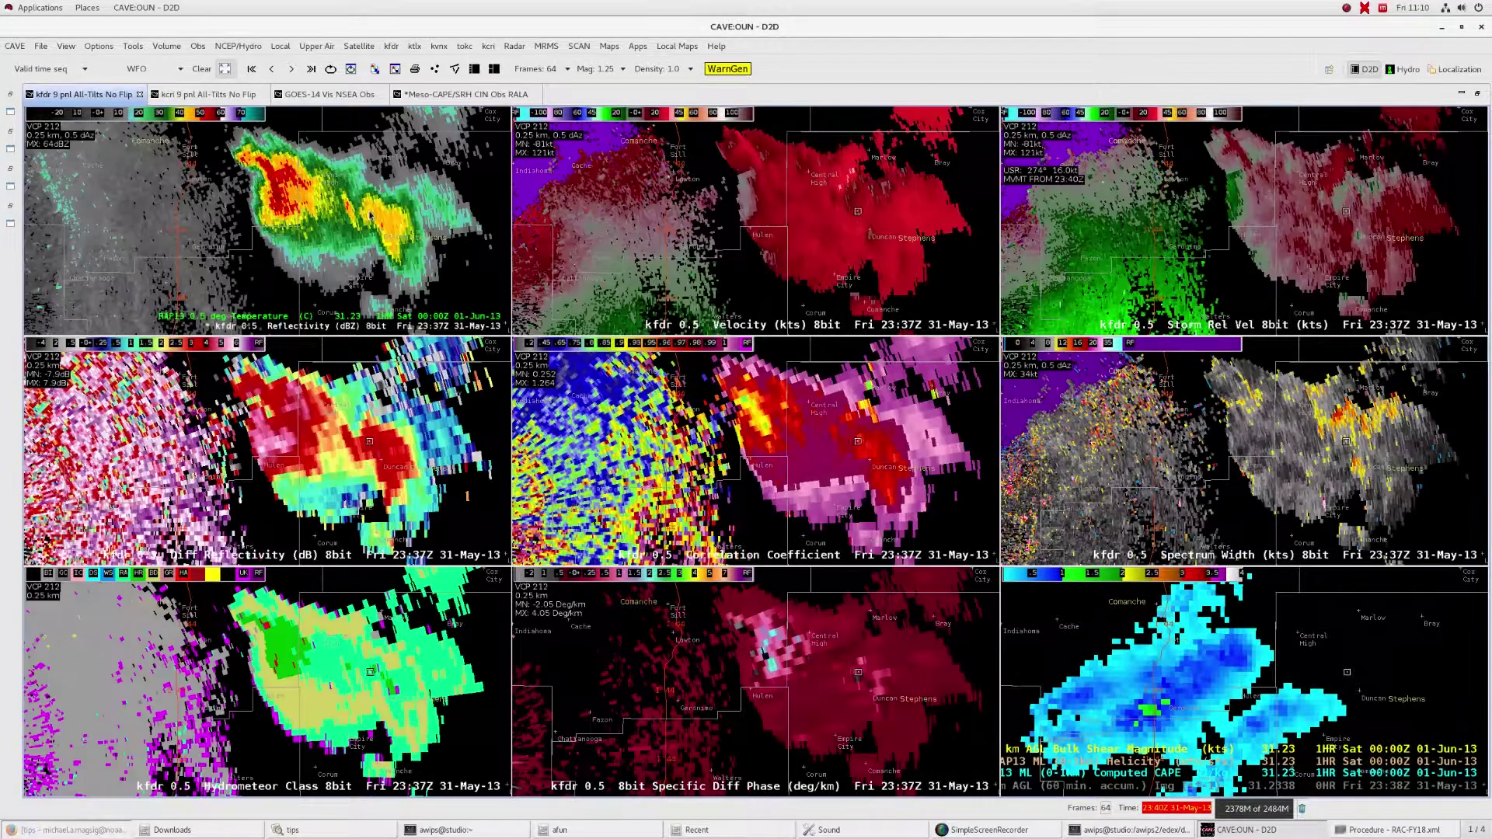
left_click_drag(370, 215, 343, 210)
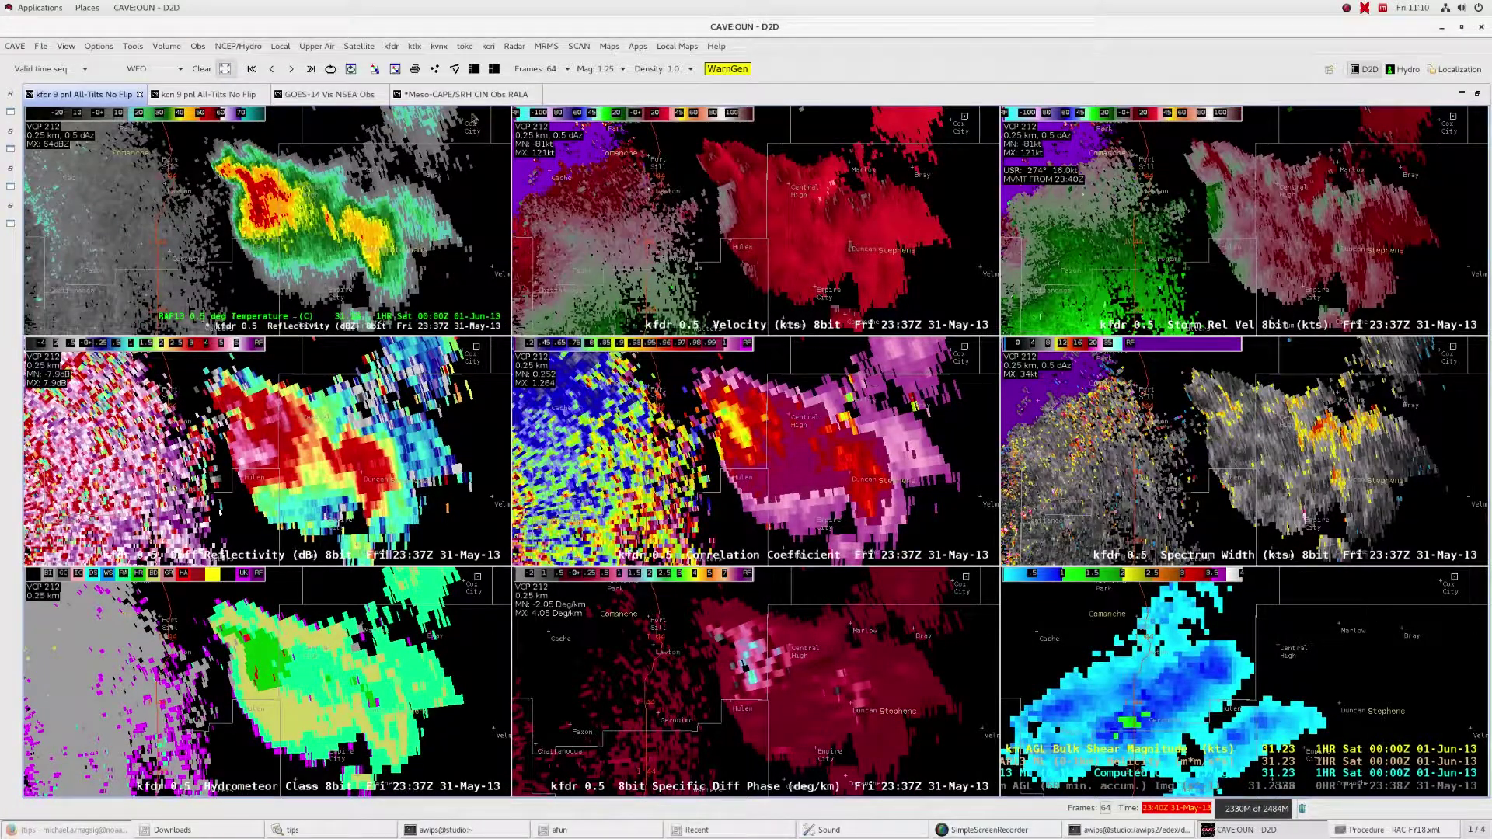
- Tile the GOES-14 Vis NSEA Obs display in a narrow column beside the radar displays, with the Meso-CAPE/SRH CIN Obs RALA display beneath it
left_click(316, 95)
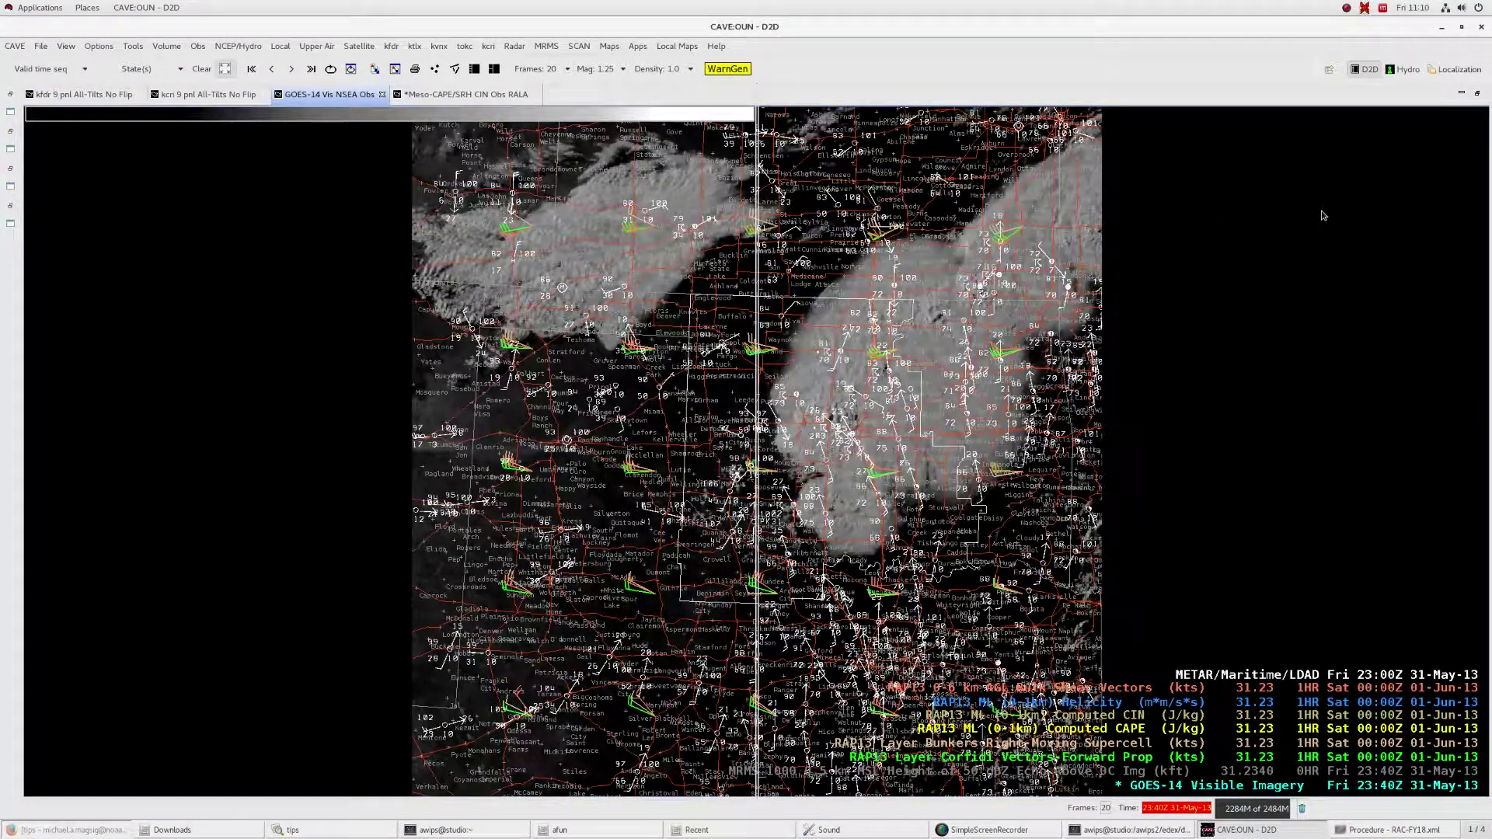
left_click_drag(1323, 215, 1323, 216)
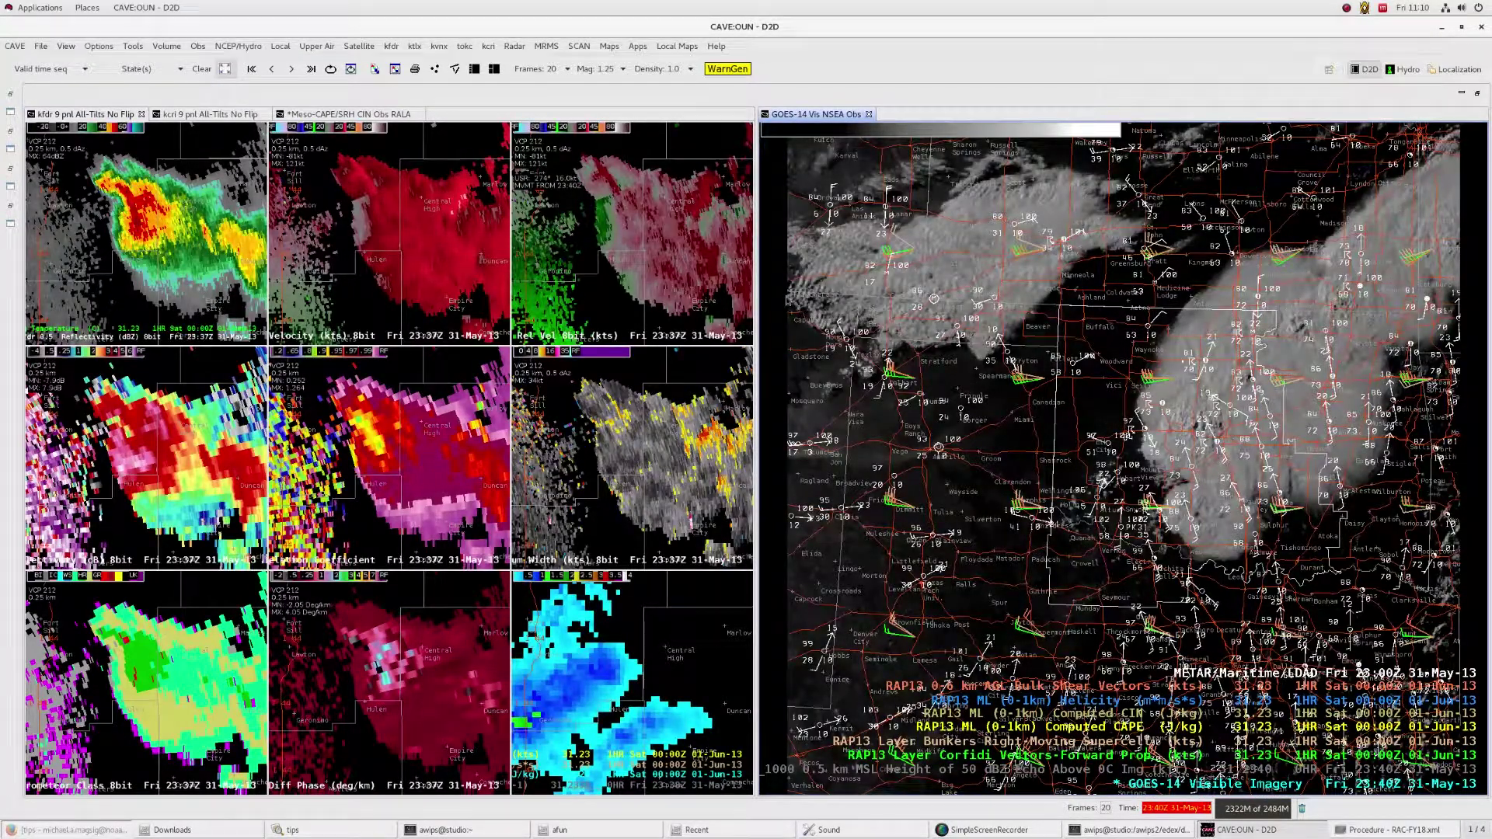
left_click_drag(755, 276, 1068, 266)
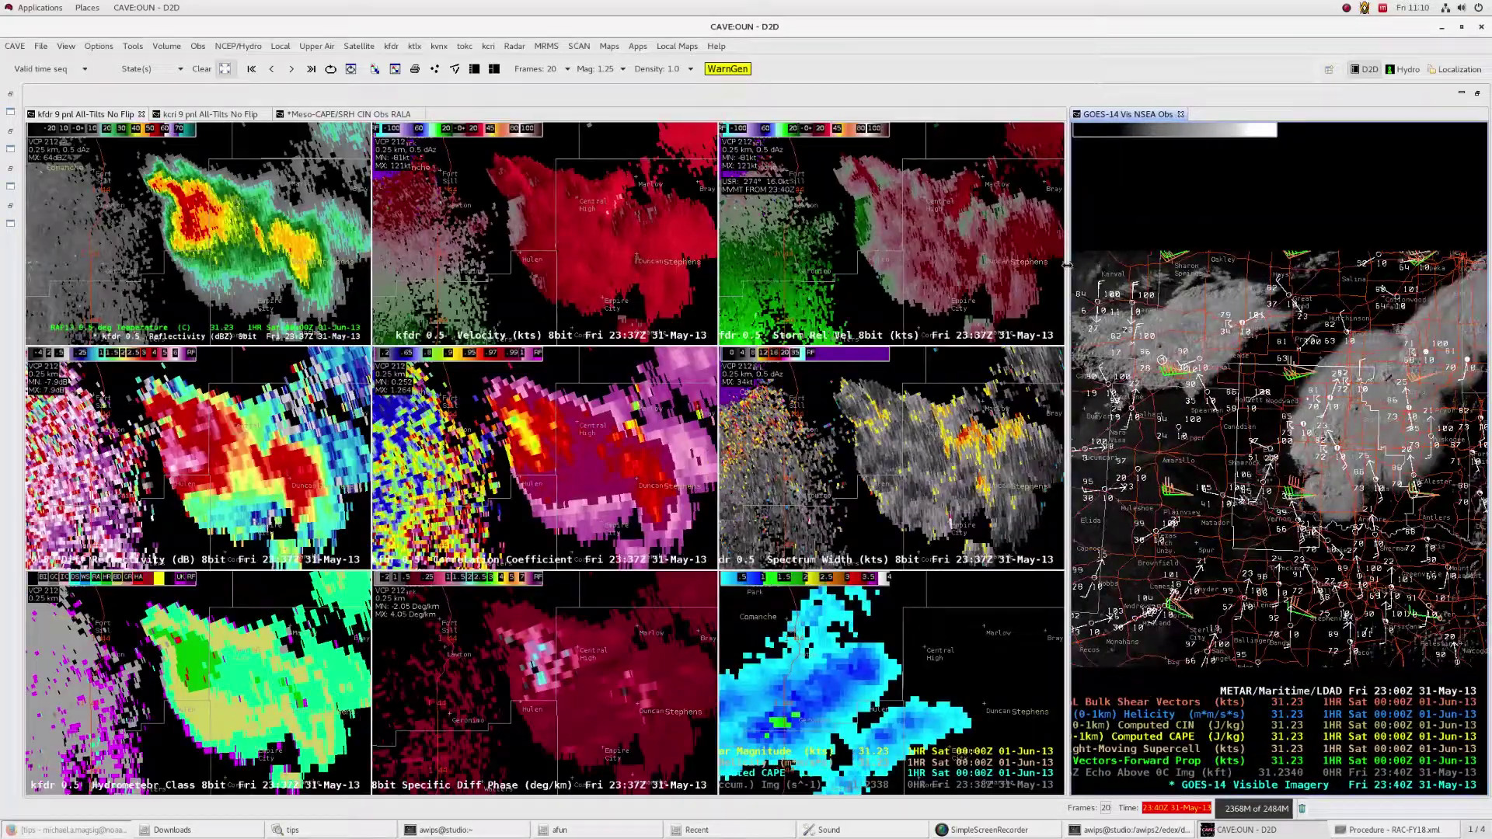
left_click(323, 115)
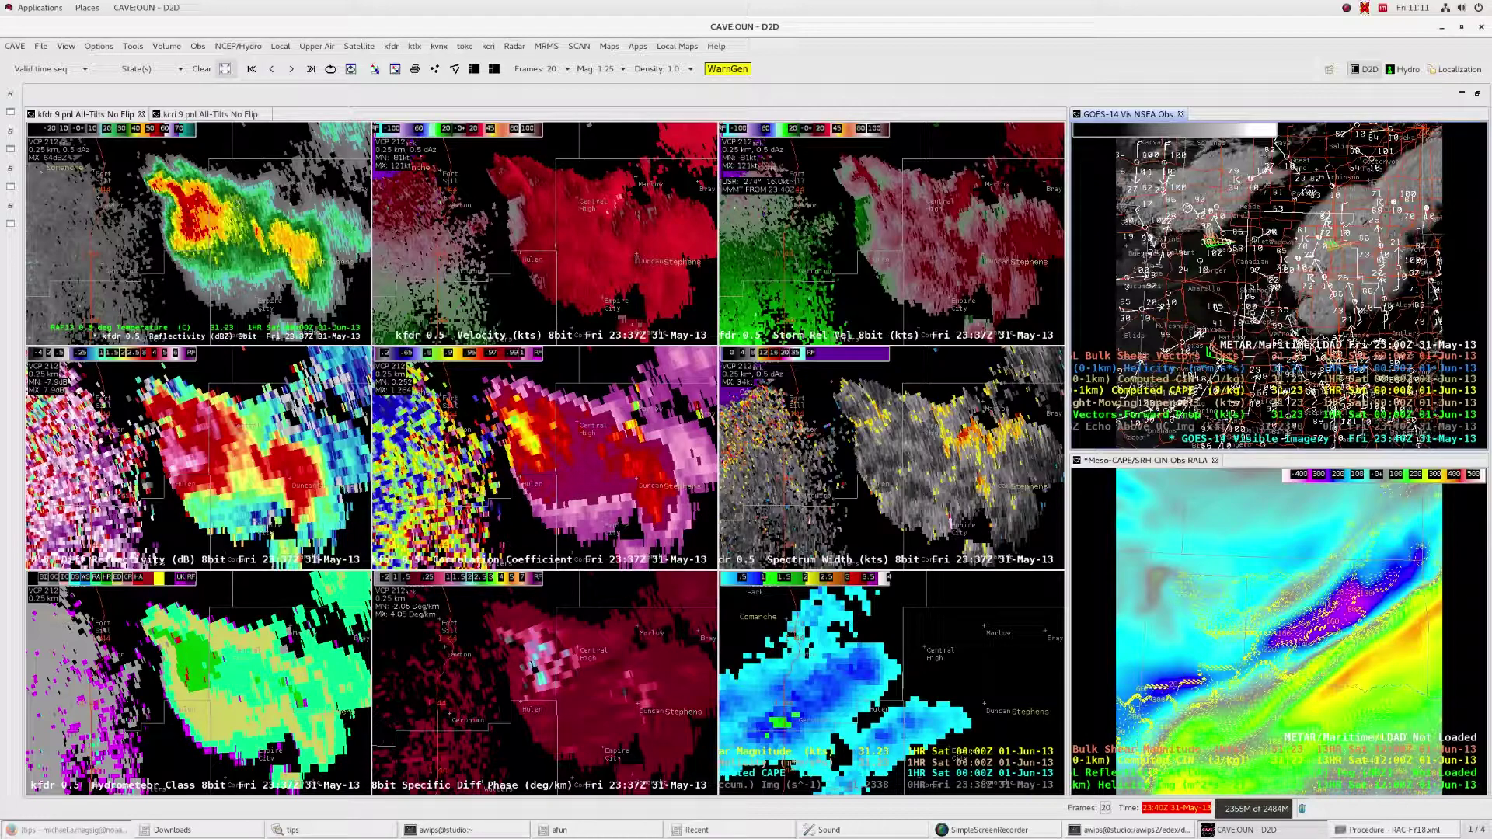
- Examine the storms up close in the GOES-14 and Meso-CAPE displays, and look over the kcri and kfdr nine-panel displays
scroll(1305, 295, "up", 2)
scroll(1305, 293, "up", 4)
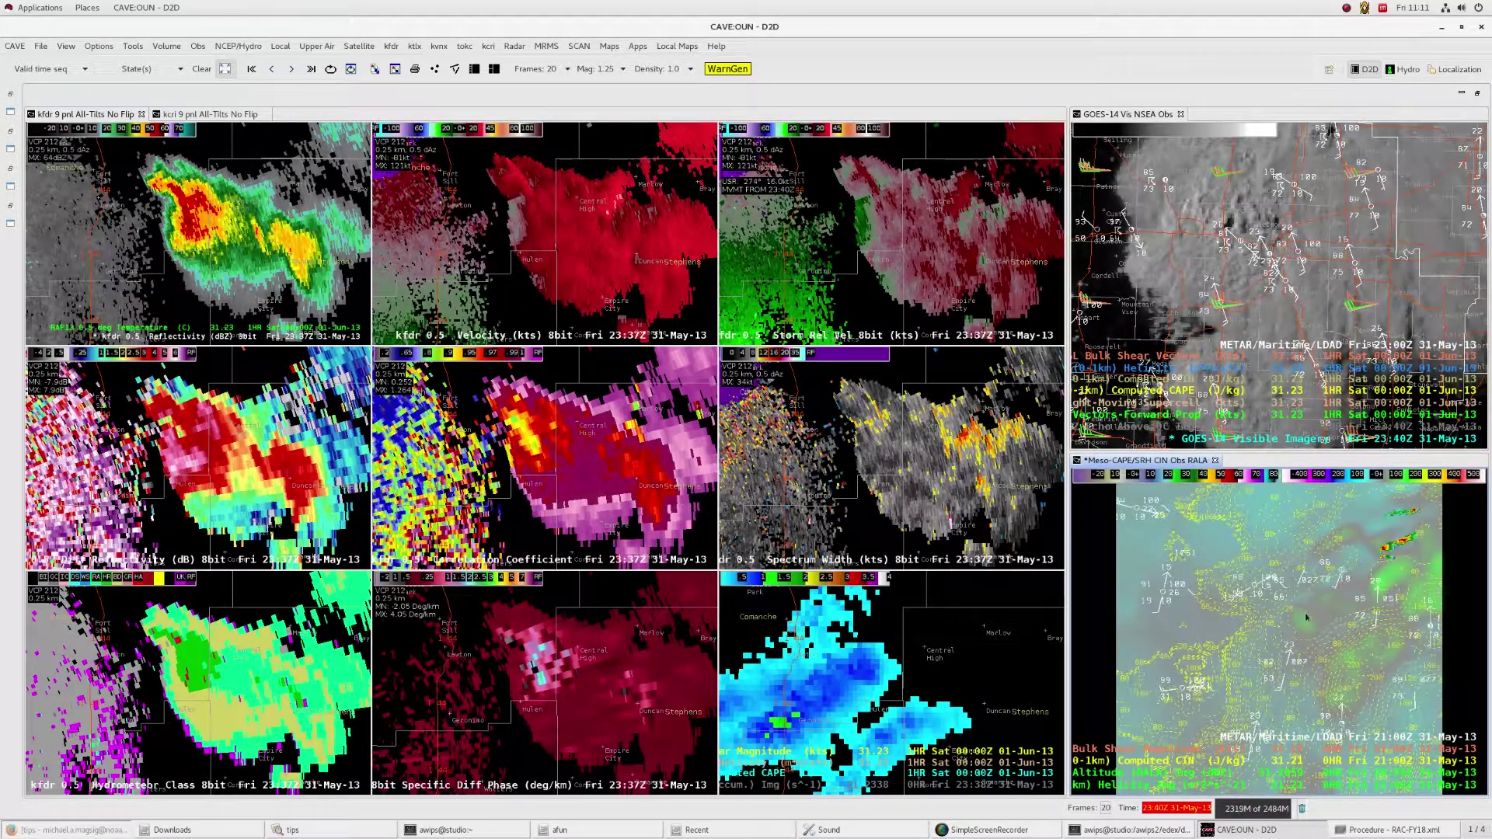
scroll(1309, 619, "up", 3)
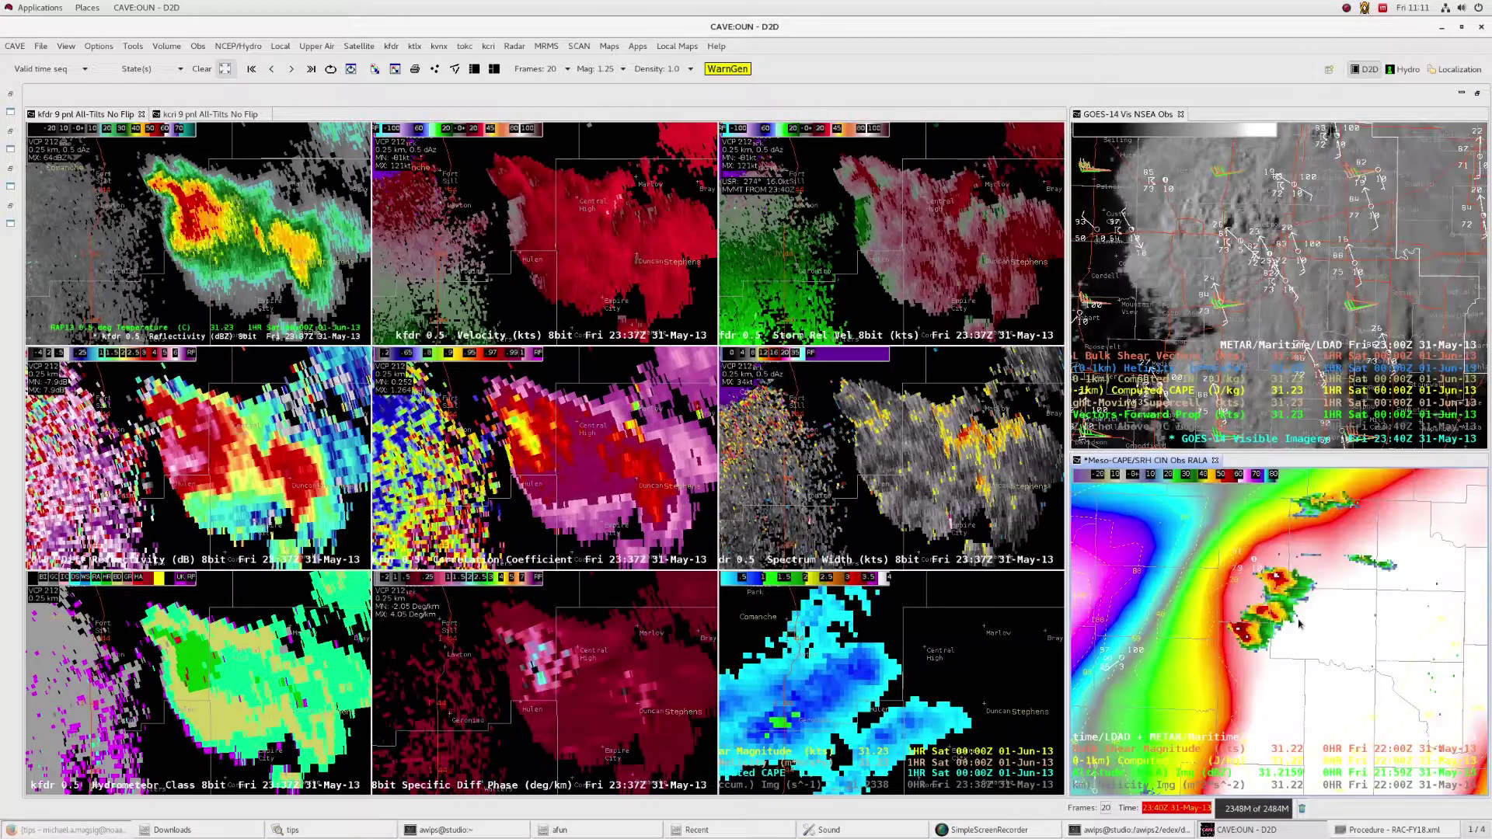
scroll(1336, 588, "down", 2)
left_click_drag(1350, 588, 1306, 575)
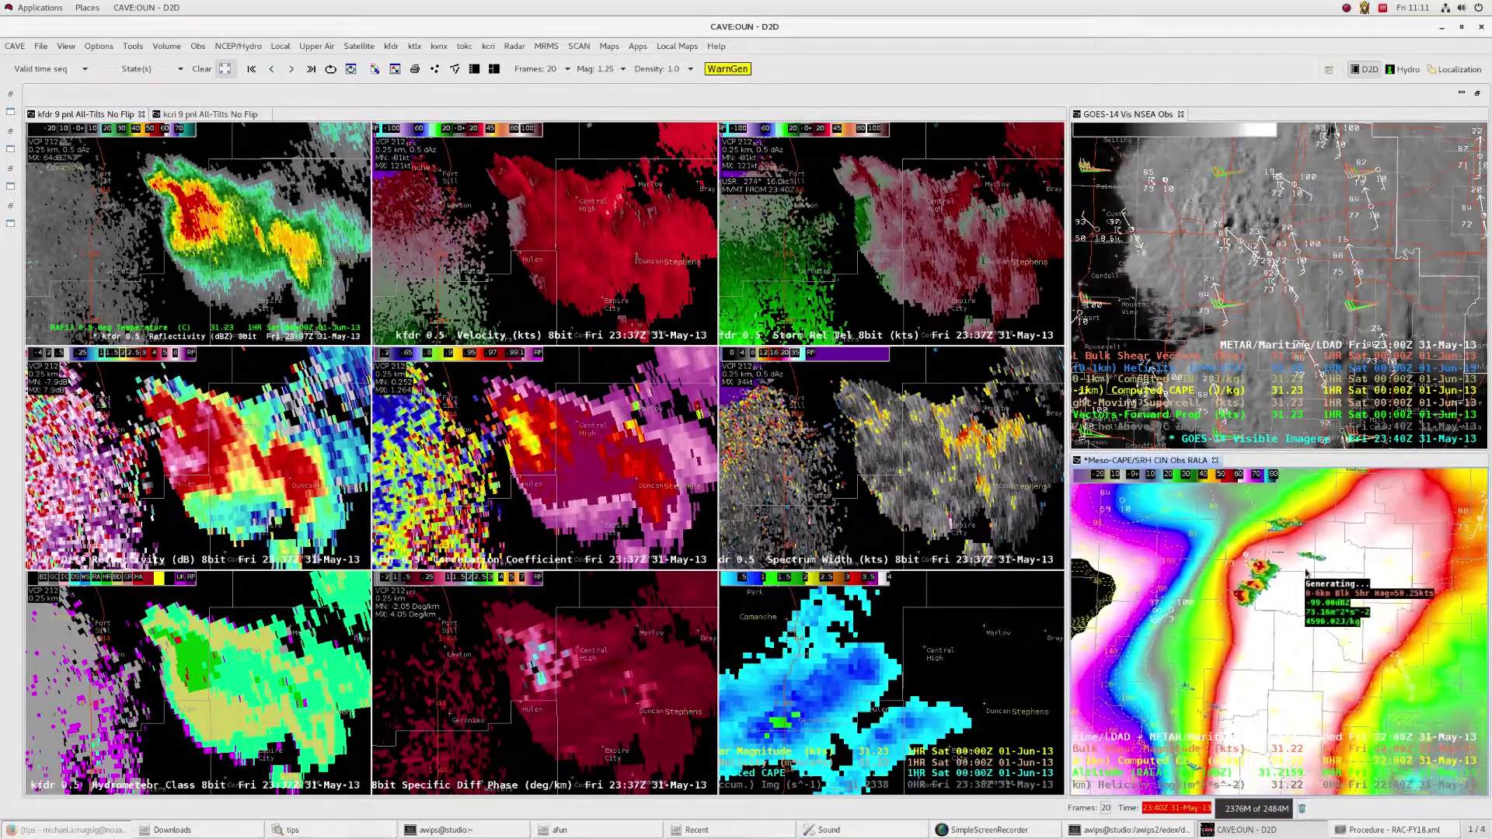
mouse_move(1314, 622)
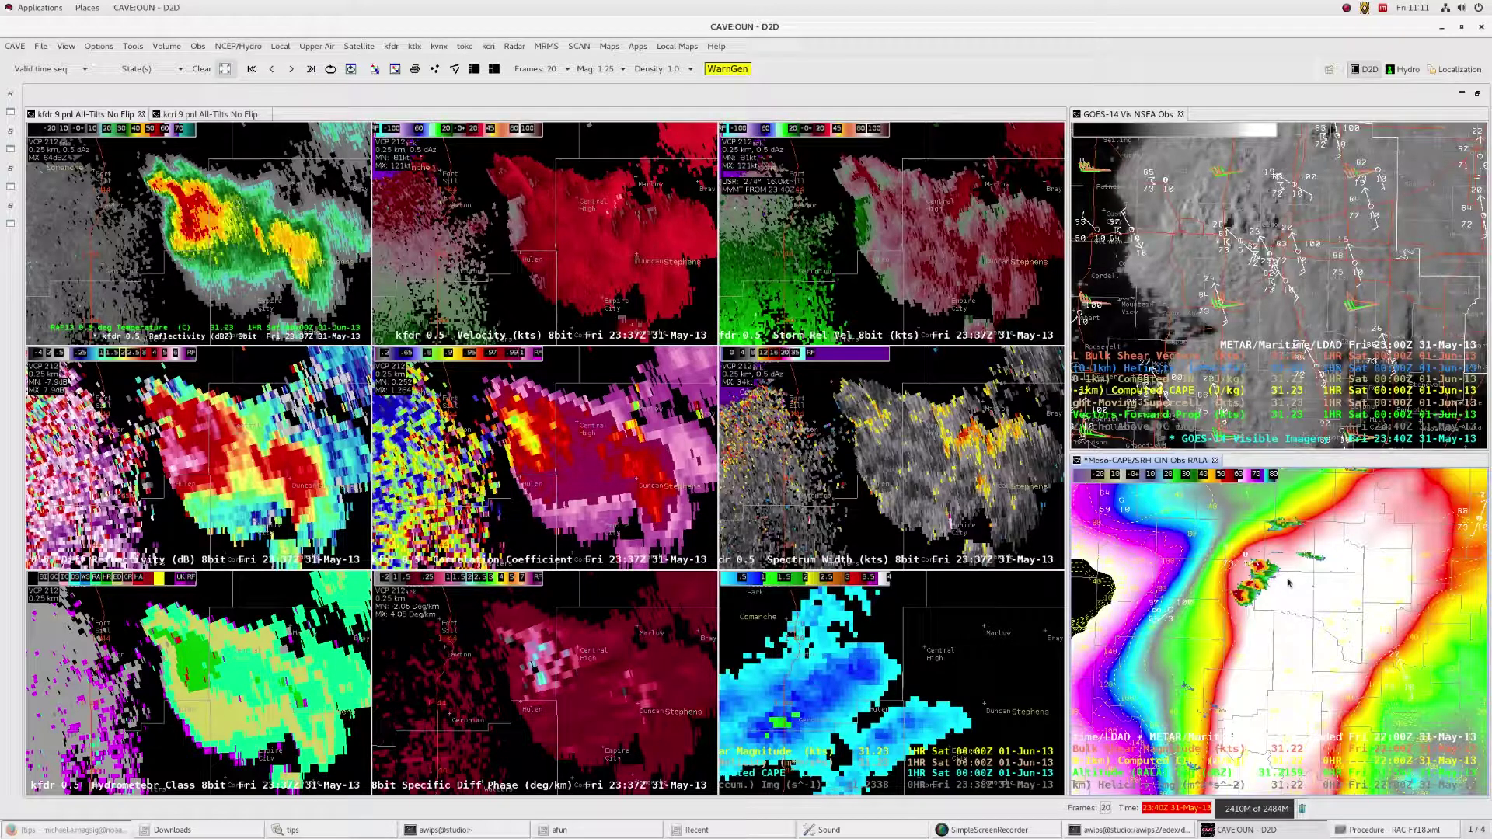
scroll(1299, 619, "up", 2)
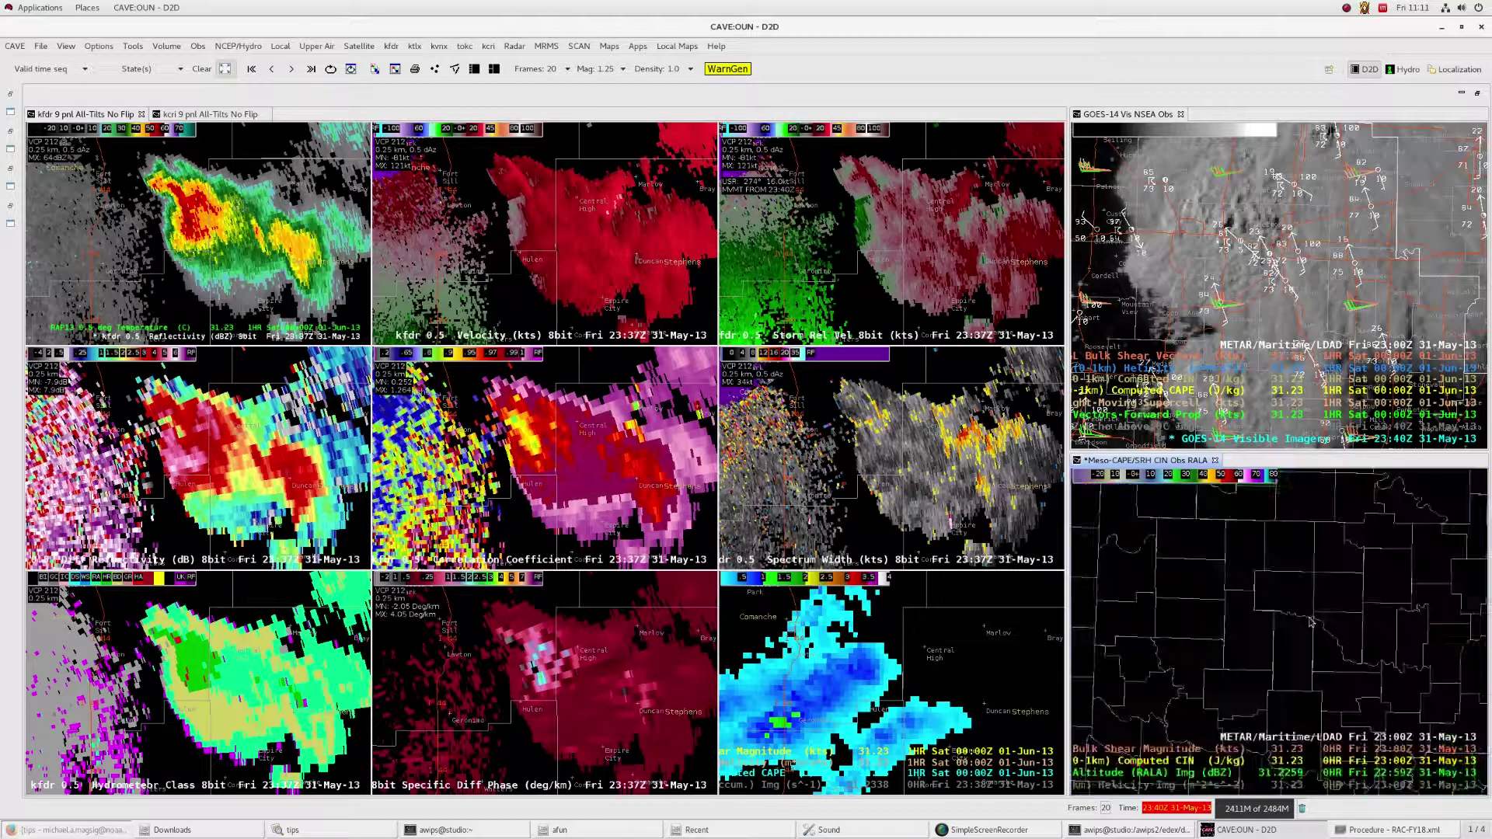
scroll(1352, 575, "up", 2)
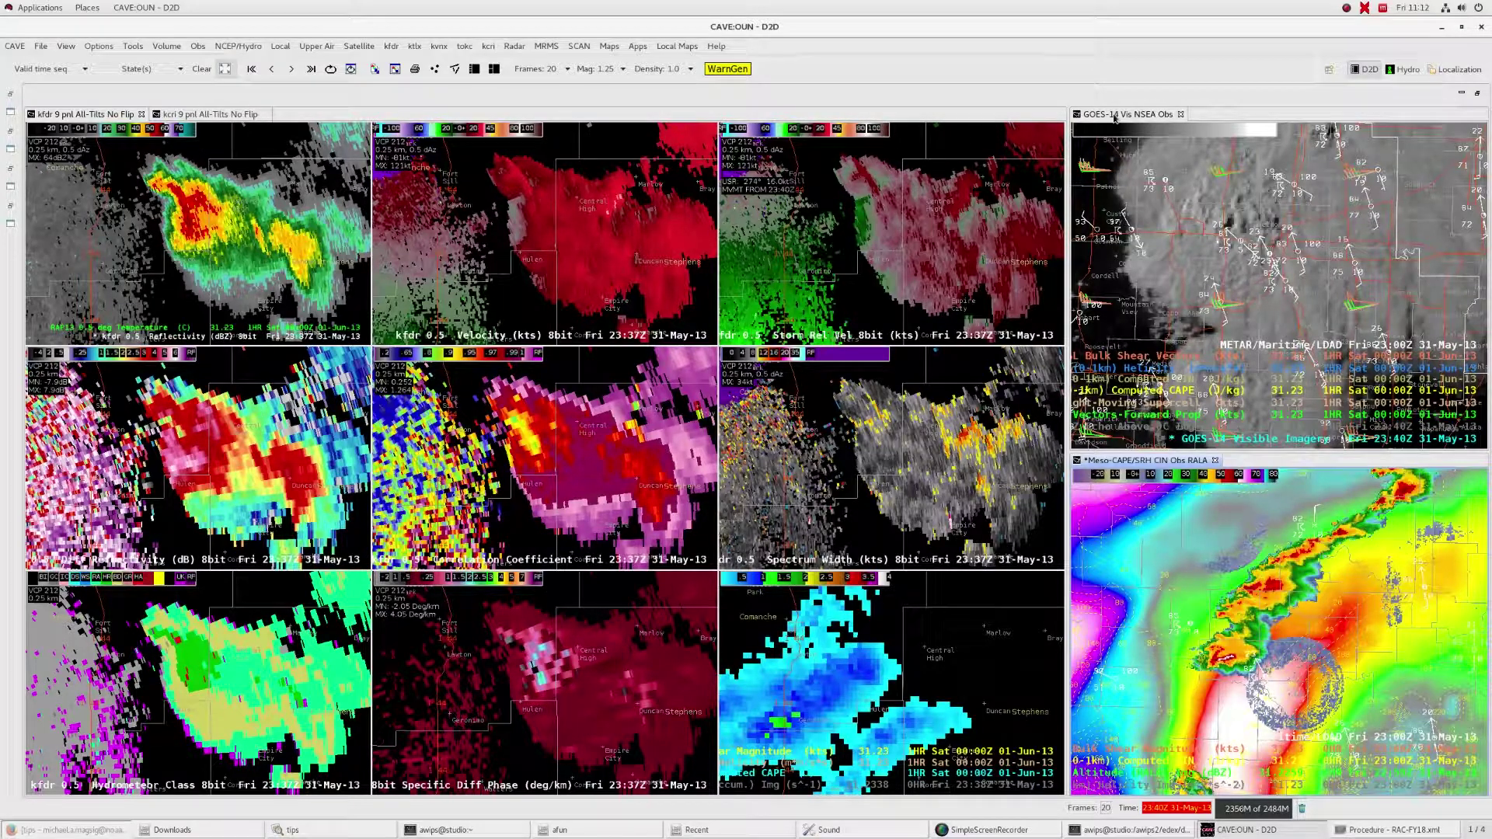
left_click(202, 115)
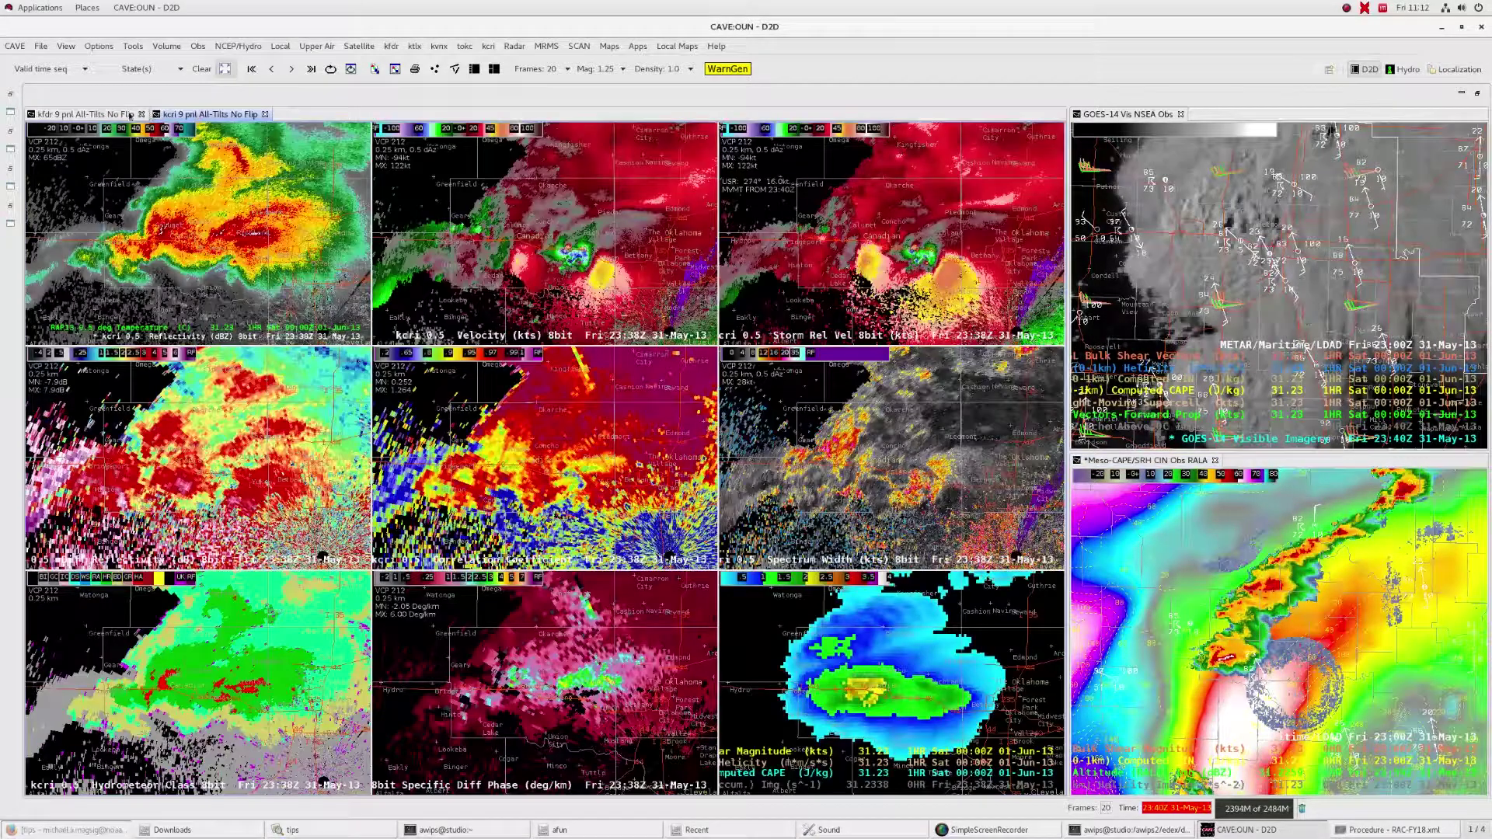
left_click(105, 114)
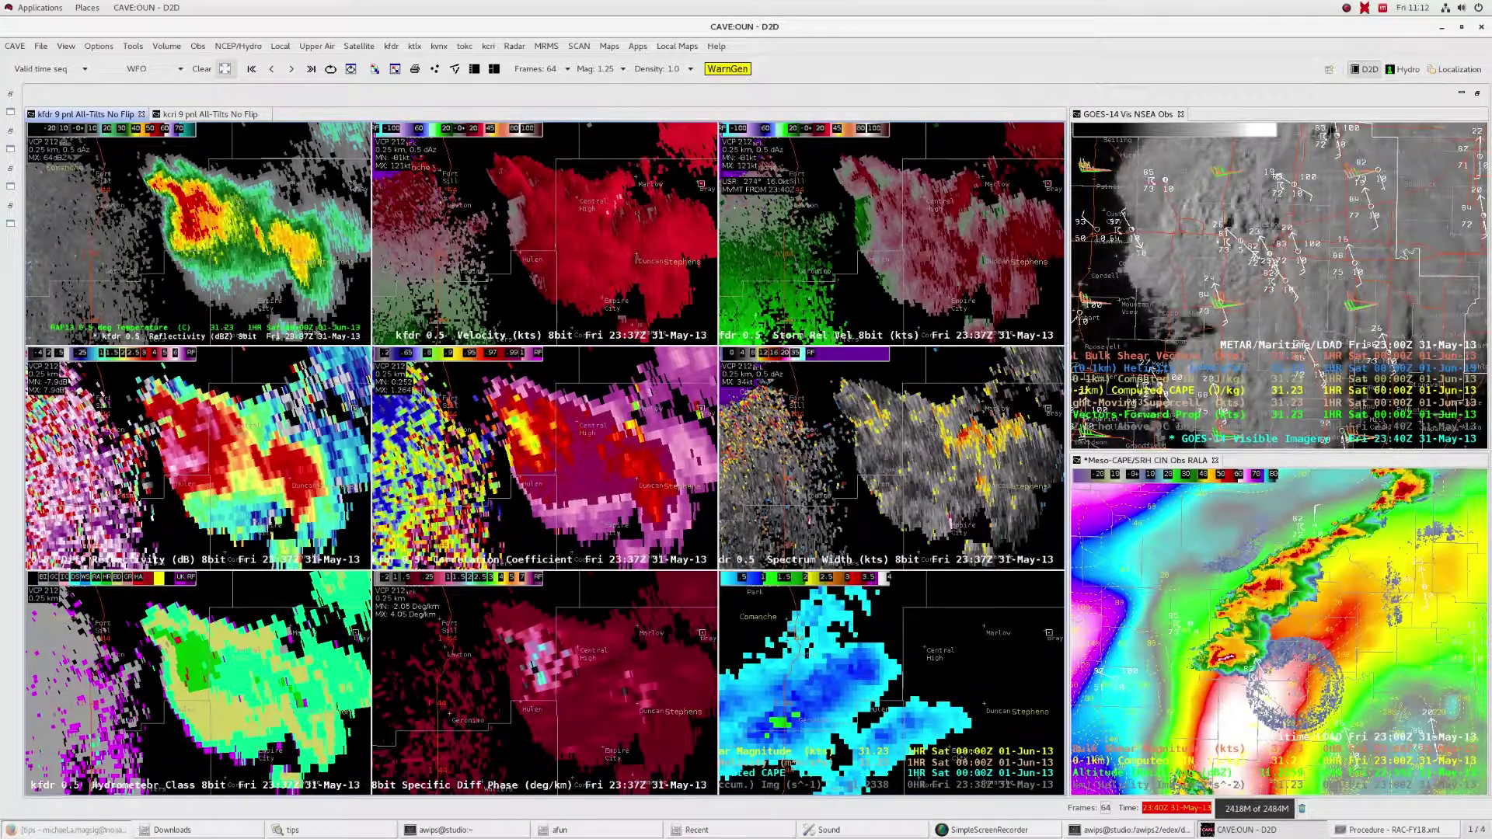
- Save the current perspective layout of all editor displays under the name warningmesoA
left_click(15, 46)
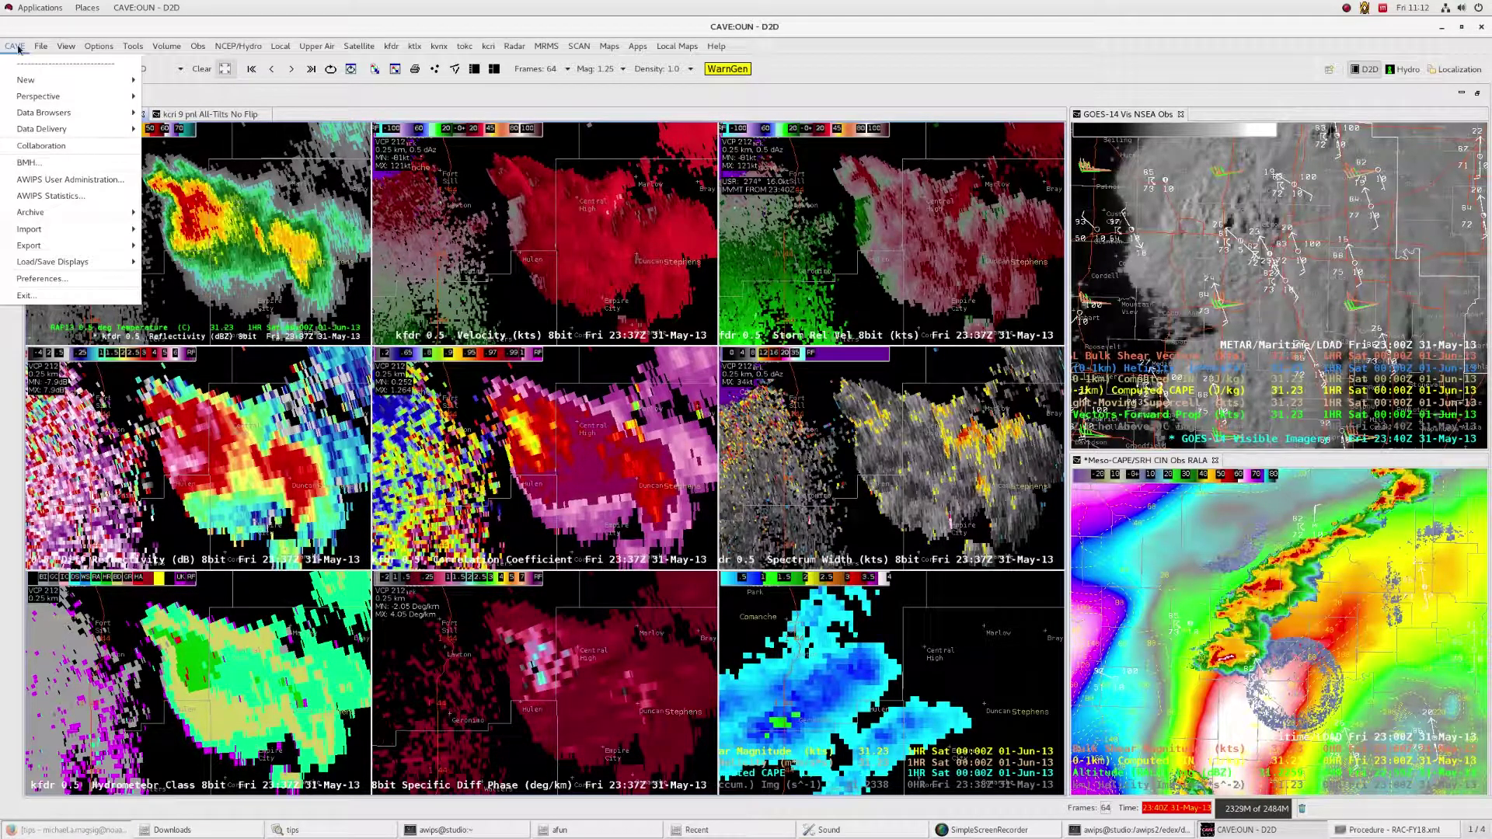
mouse_move(78, 262)
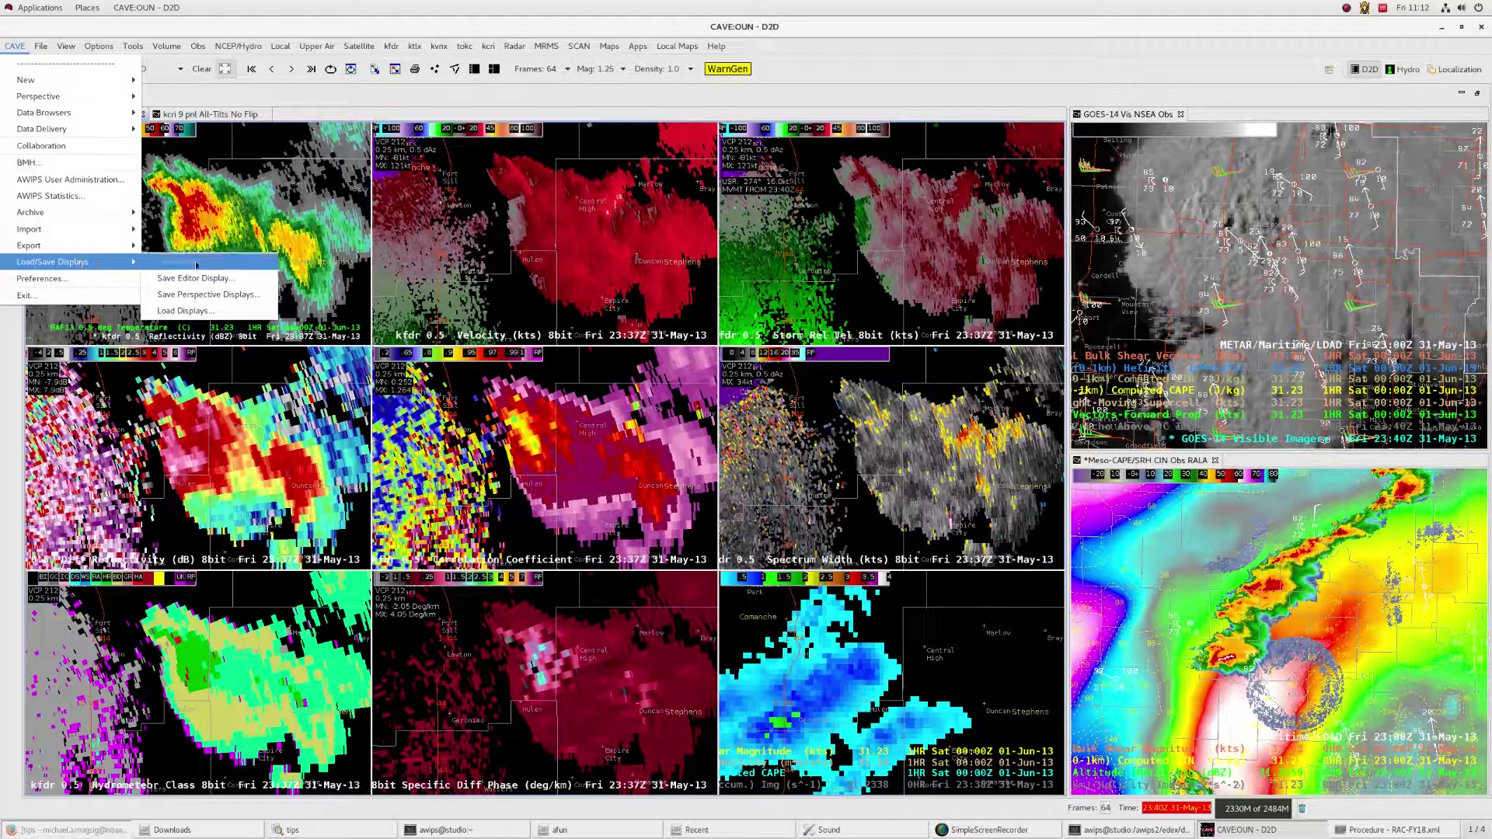
left_click(242, 296)
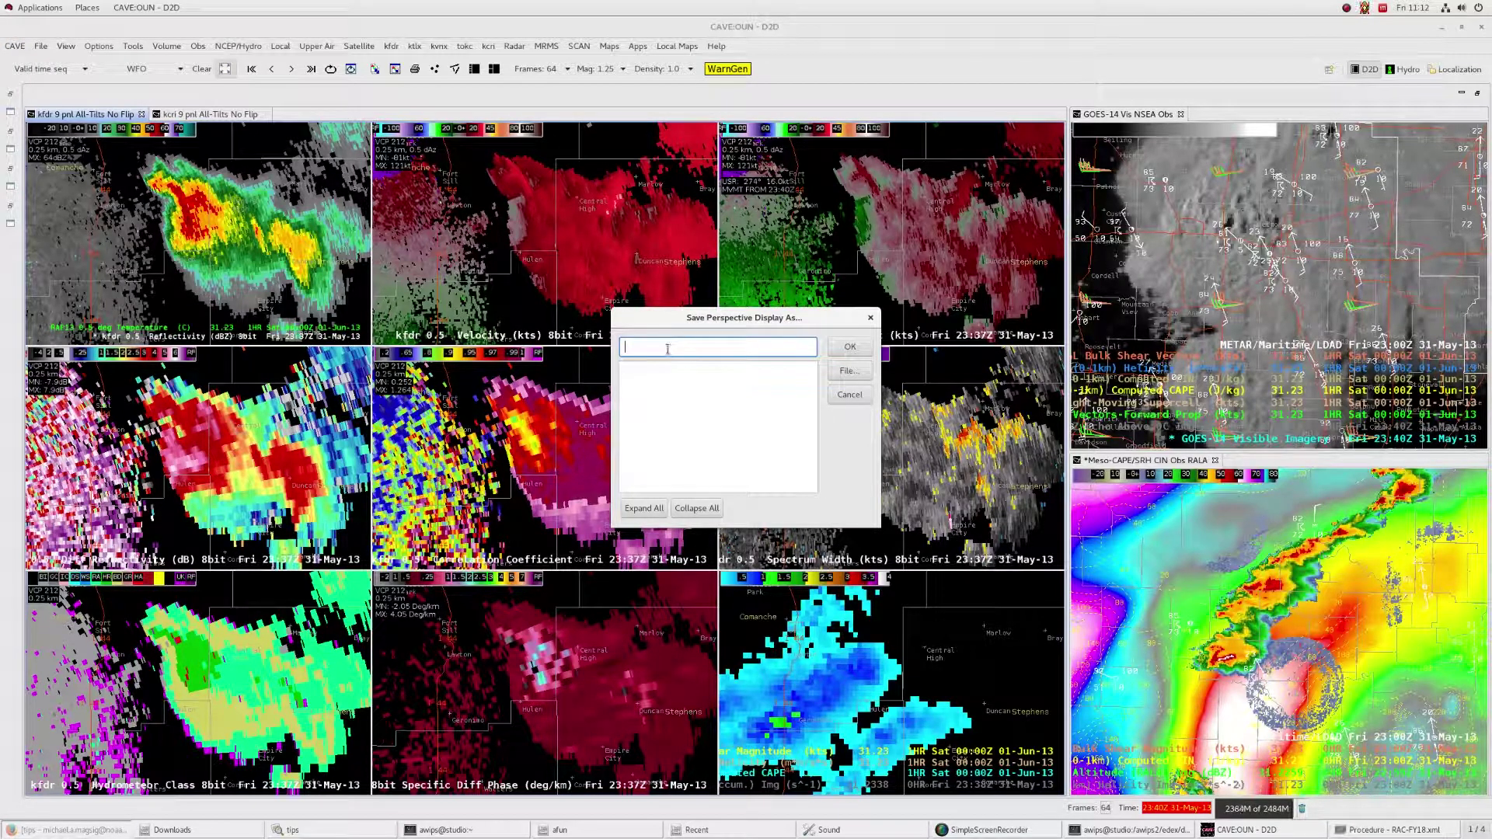
type("warningmesoA")
left_click(849, 347)
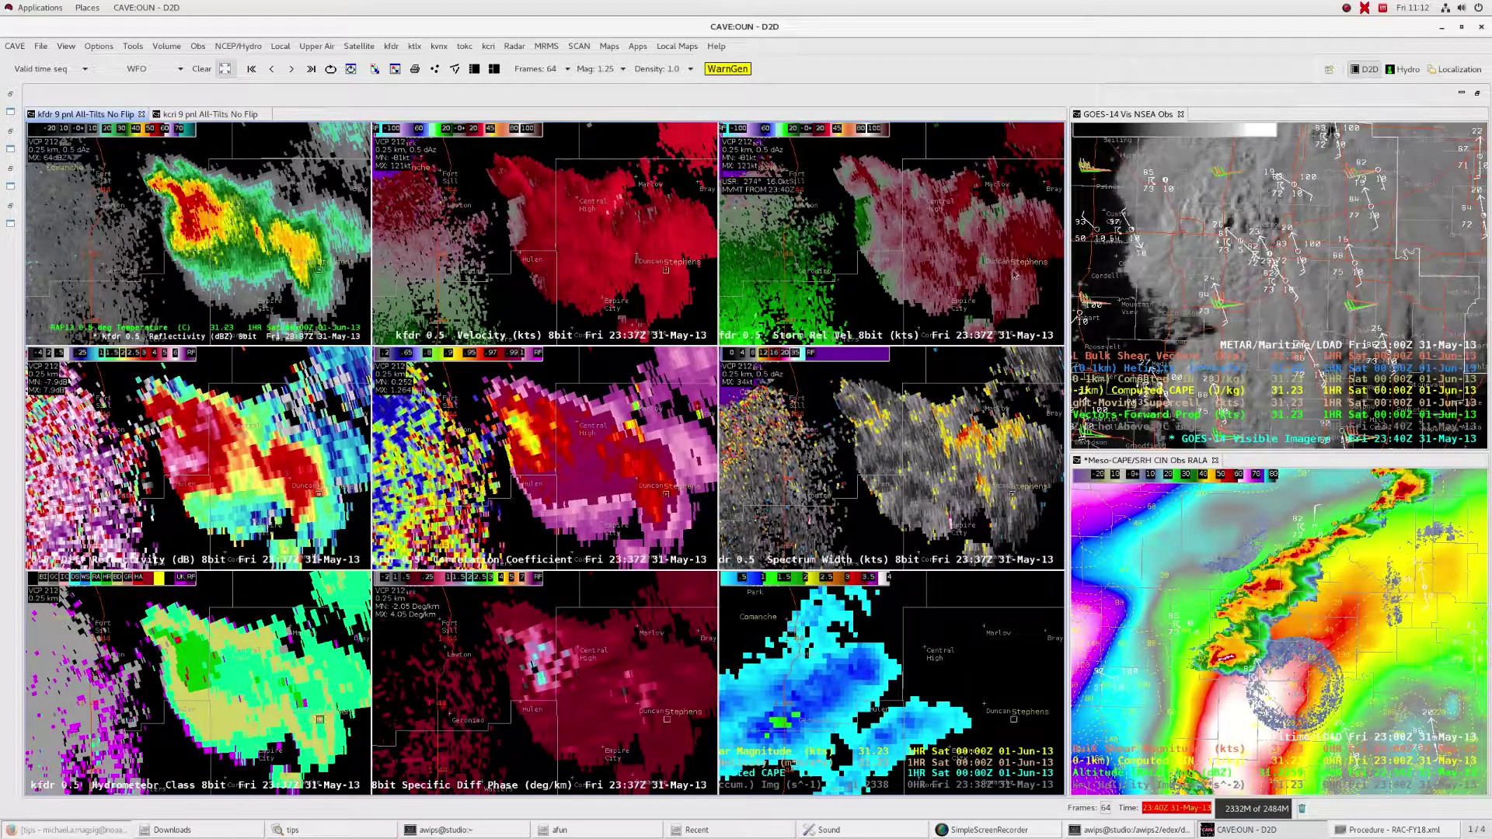
- Clear the kfdr and kcri displays and close the surplus Map, GOES-14 and Meso-CAPE/SRH tabs, keeping a single blank Map editor
left_click(201, 69)
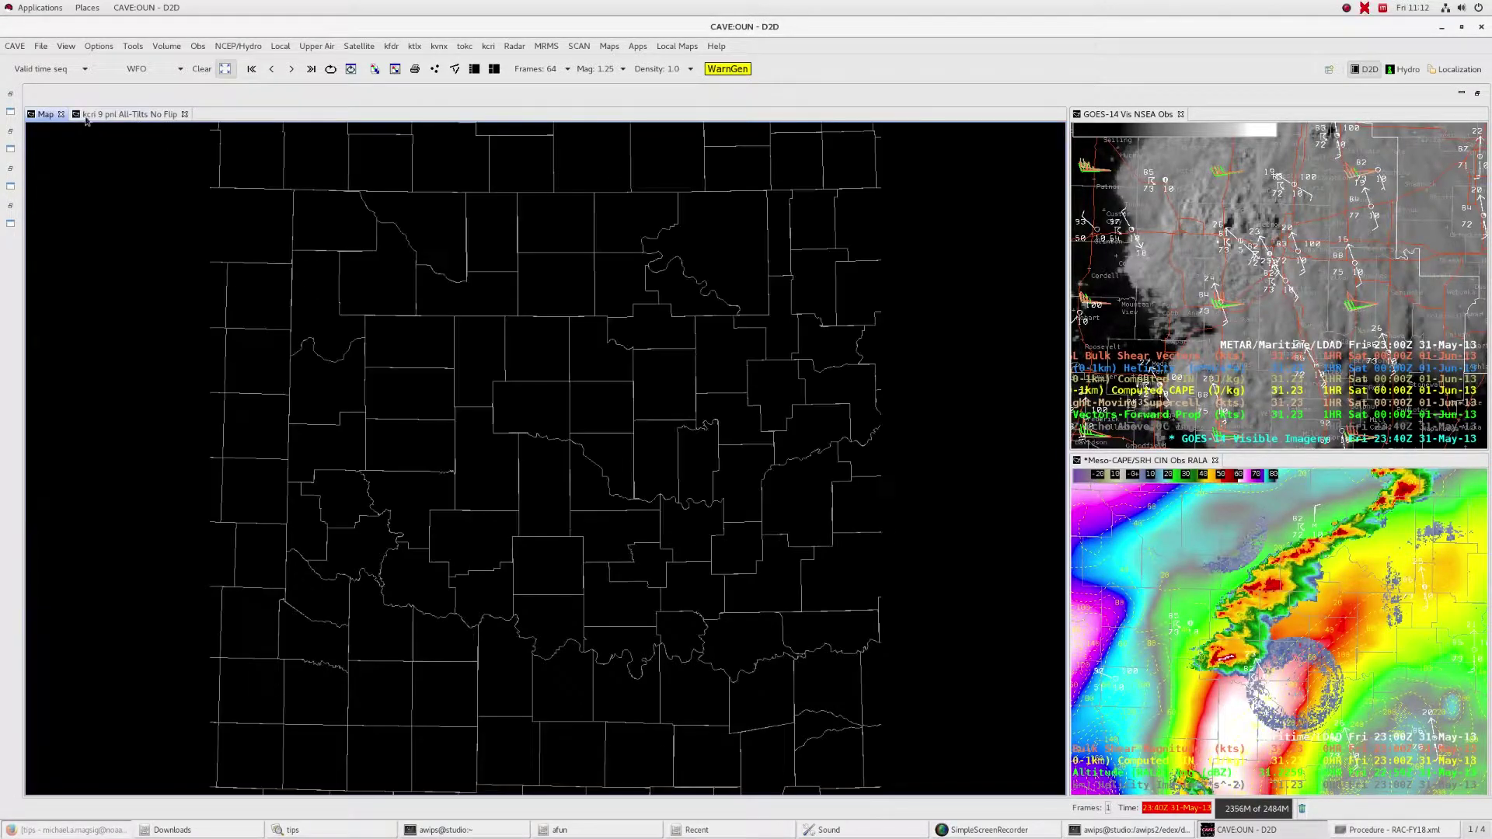
left_click(61, 114)
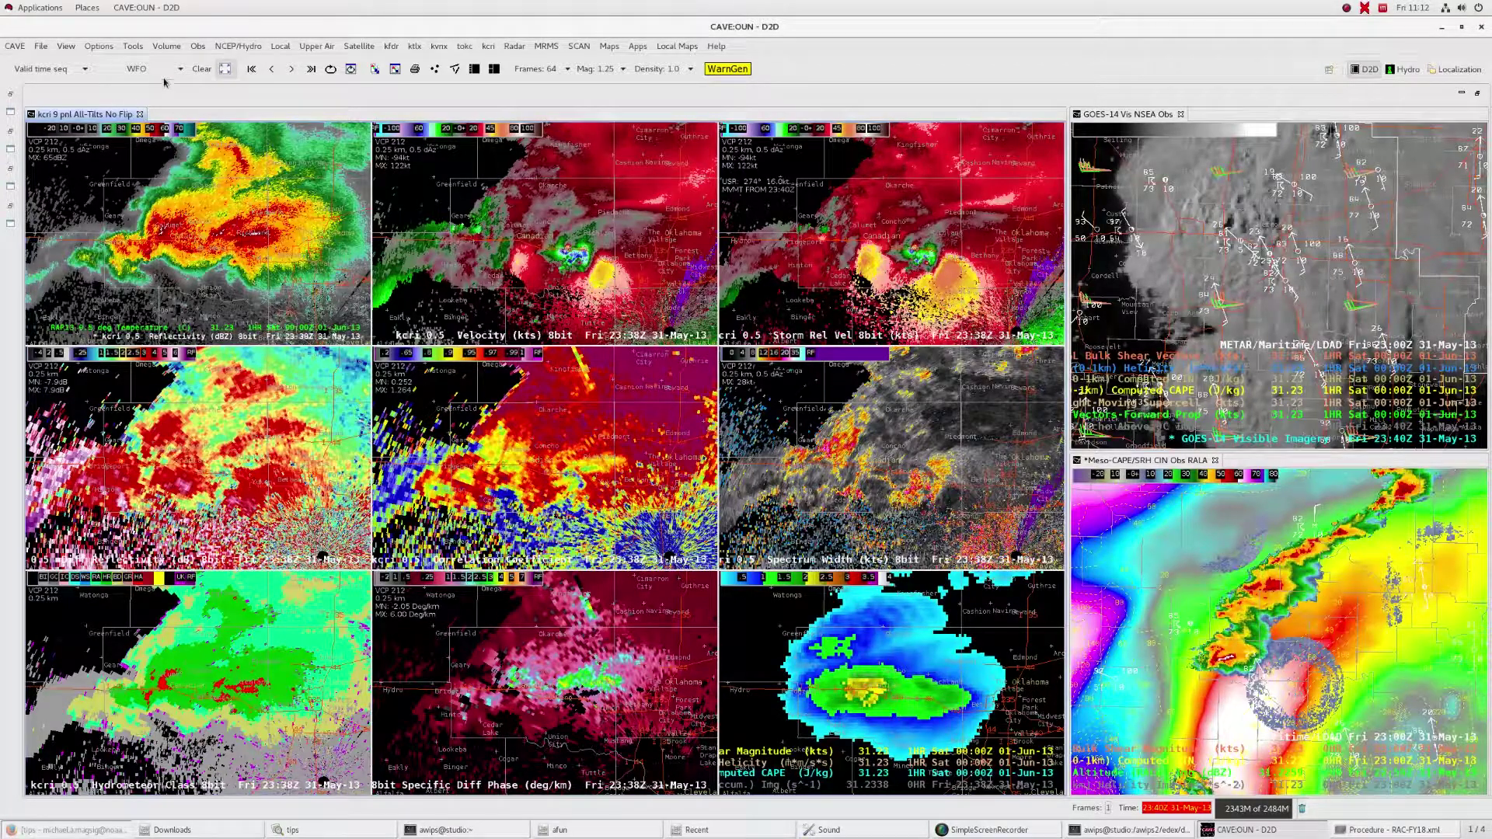
left_click(201, 68)
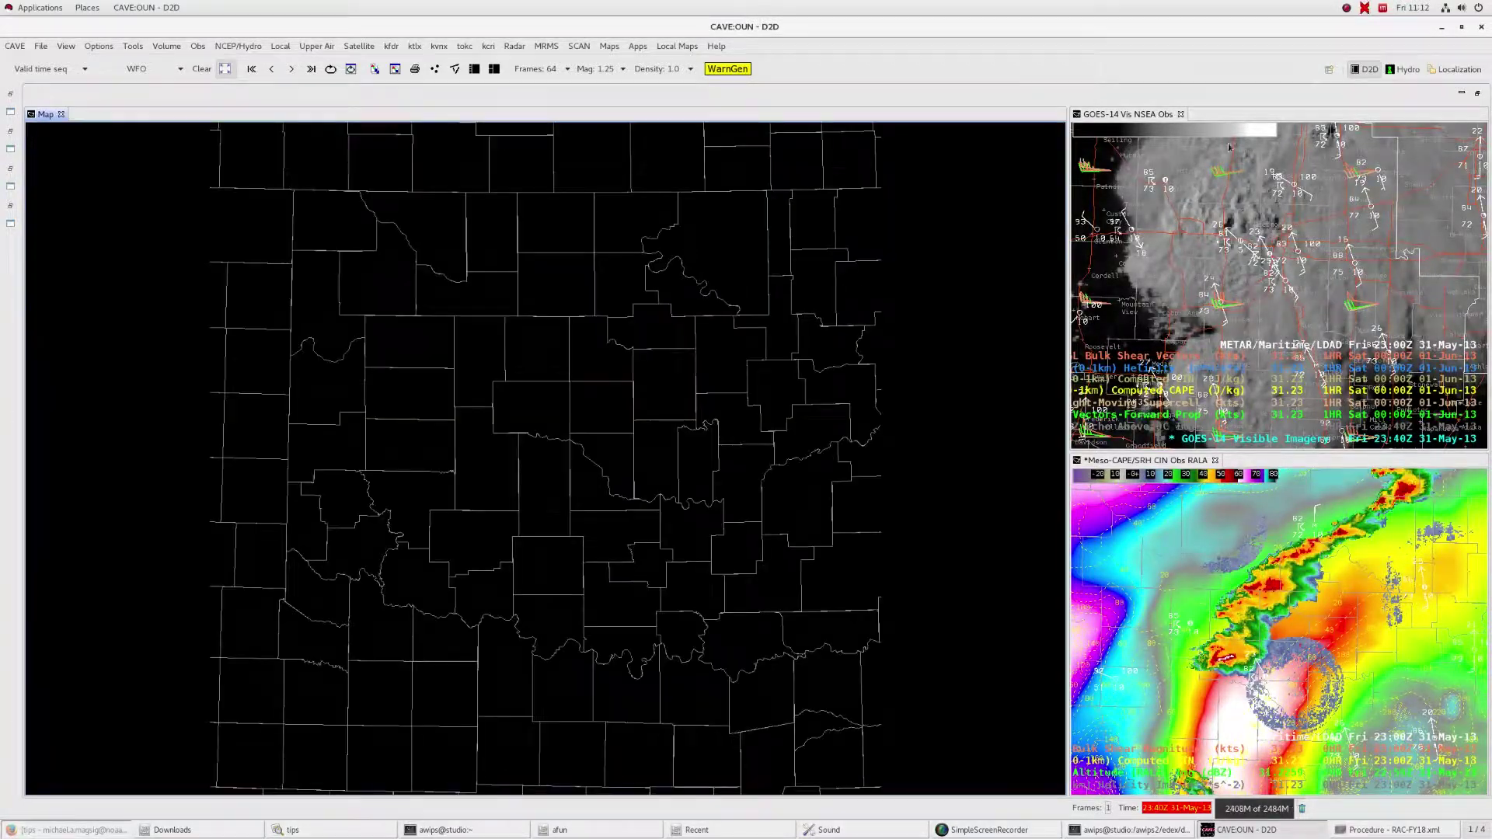
left_click(1181, 114)
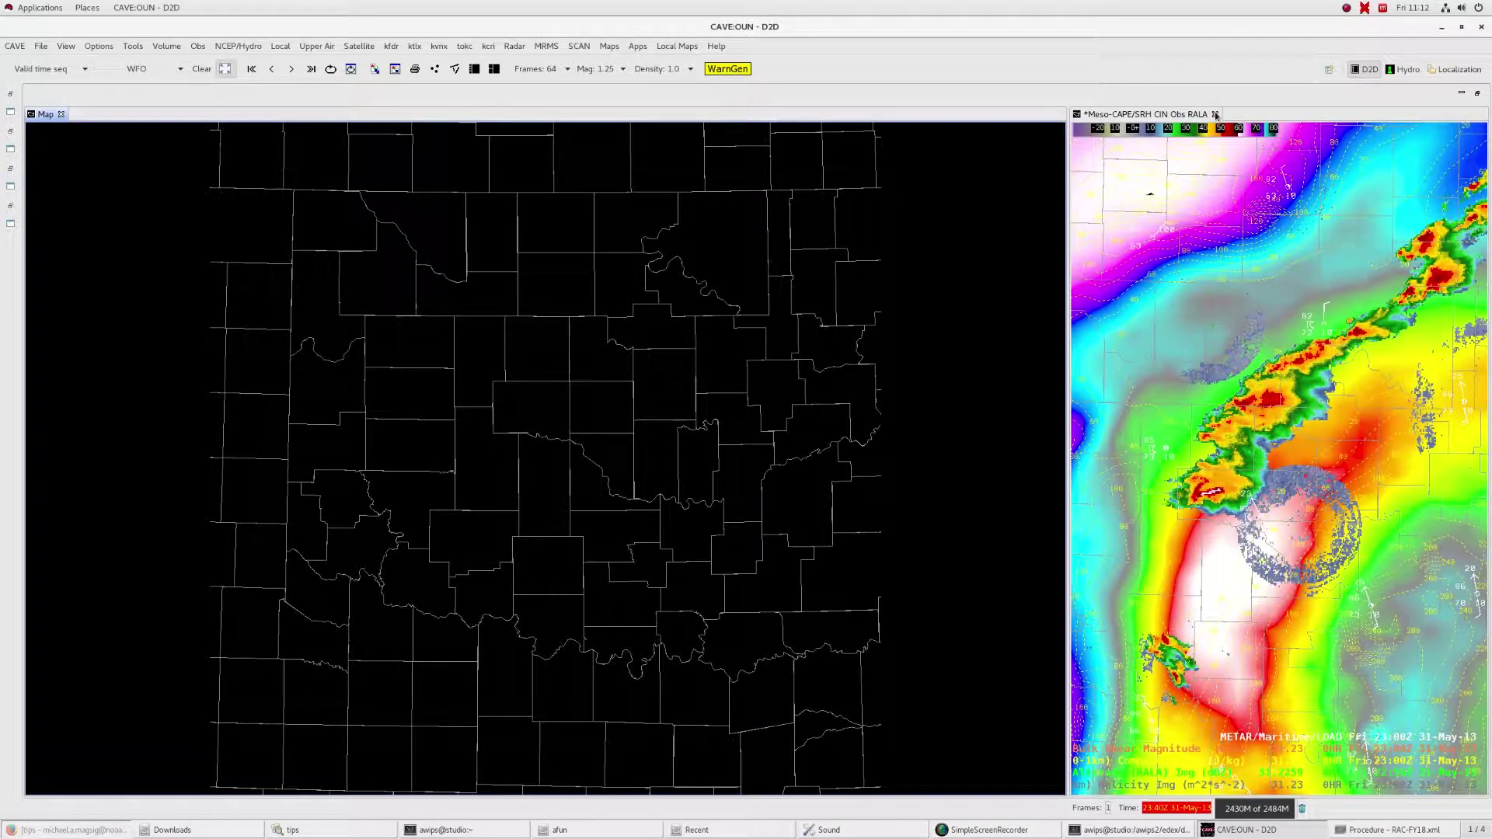
left_click(1216, 114)
left_click(814, 439)
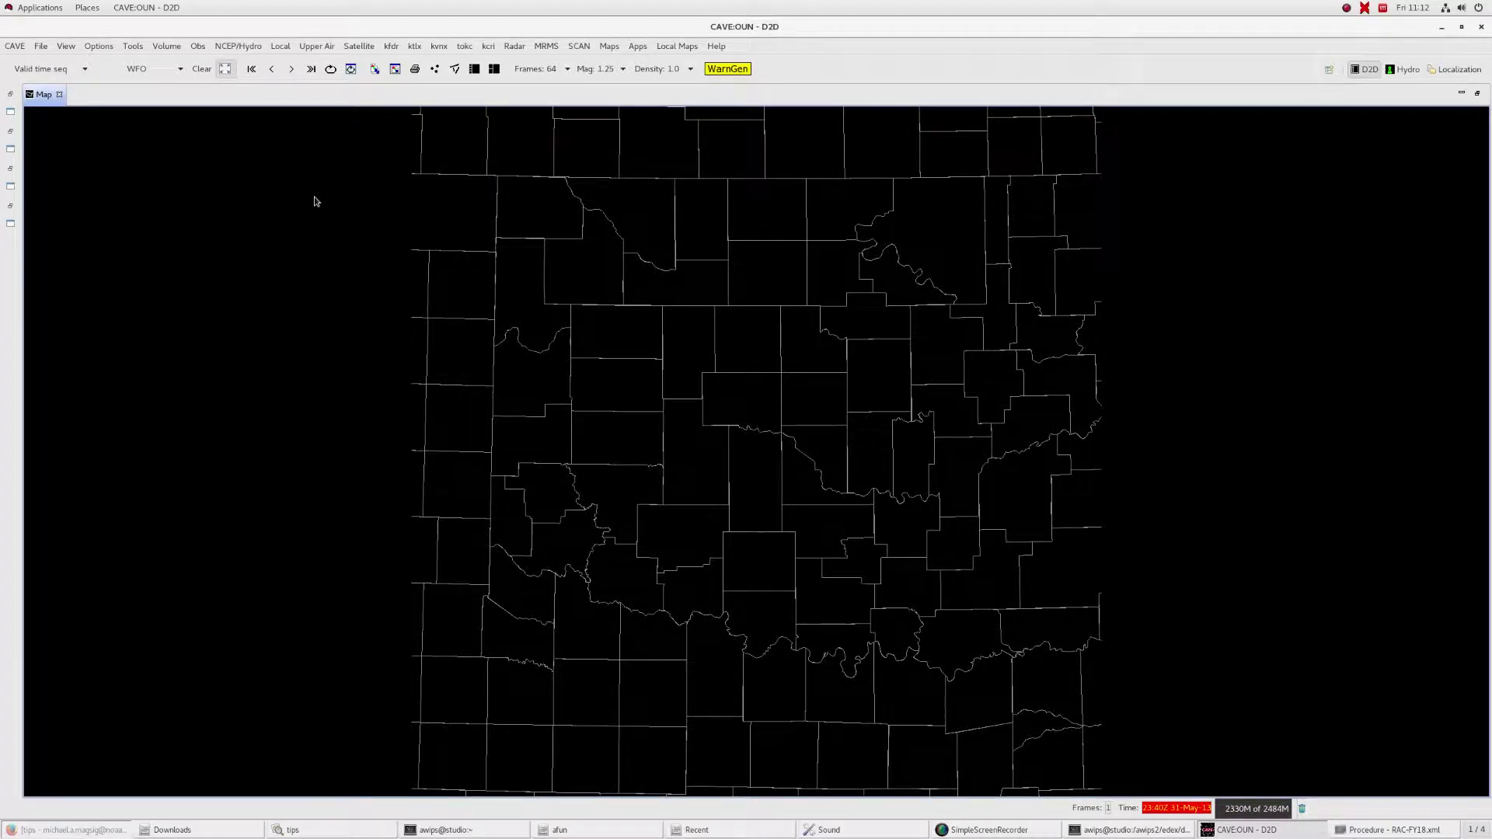
- Load the saved warningmesoA perspective display, letting CAVE continue instead of forcing it to quit
left_click(12, 47)
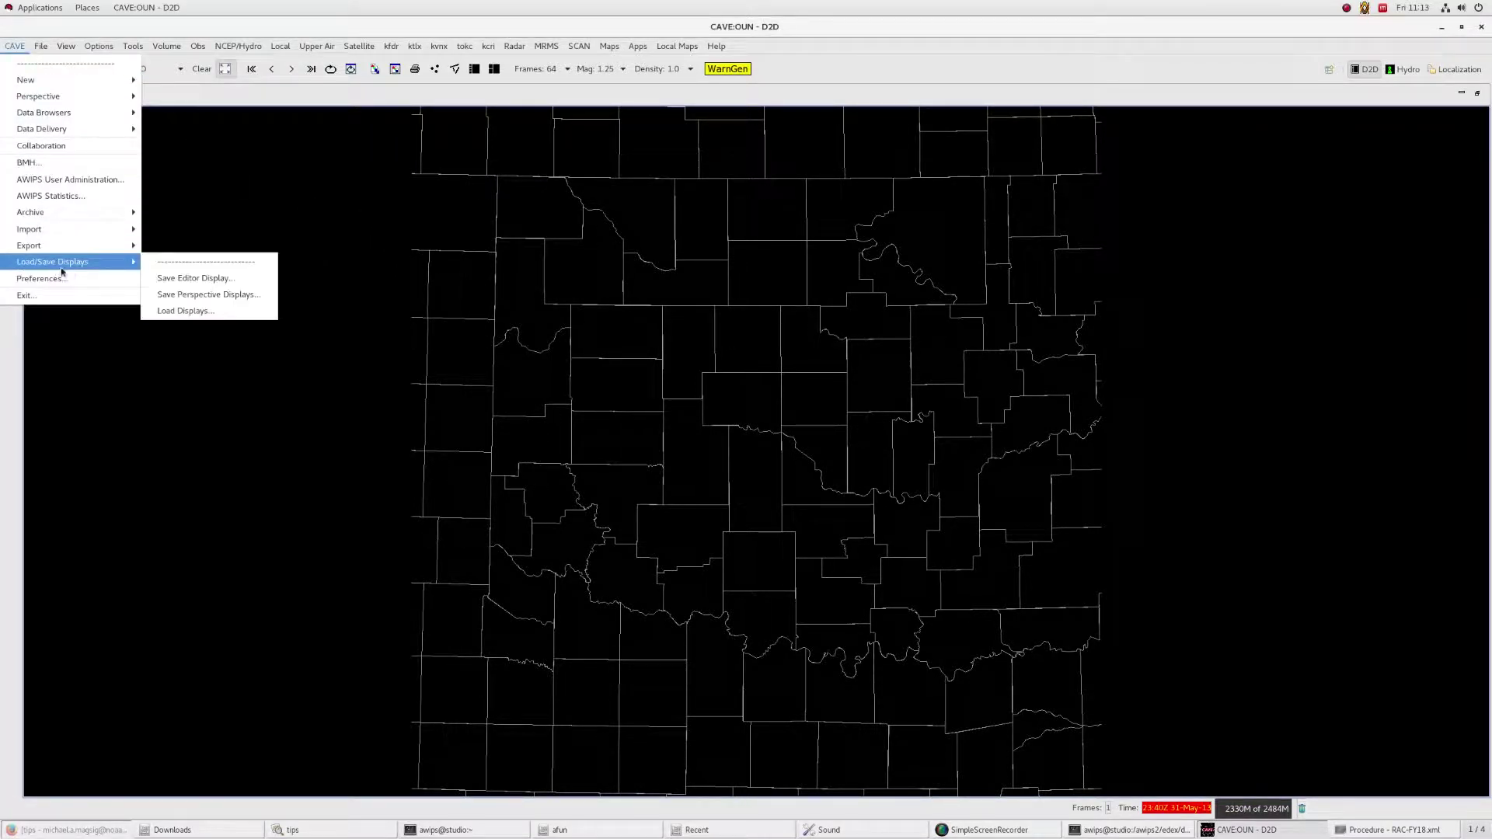
left_click(232, 314)
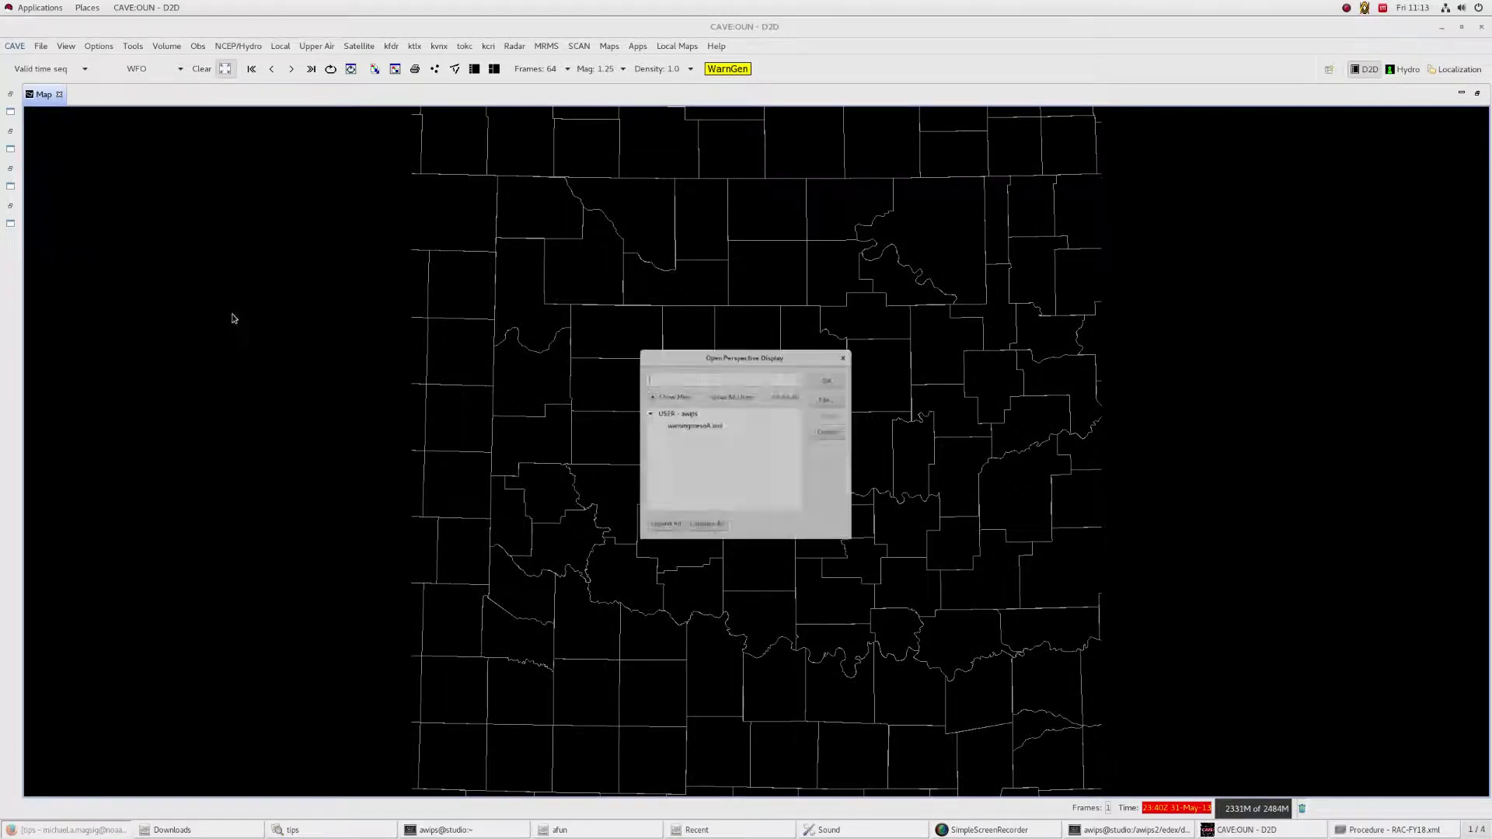
double_click(690, 396)
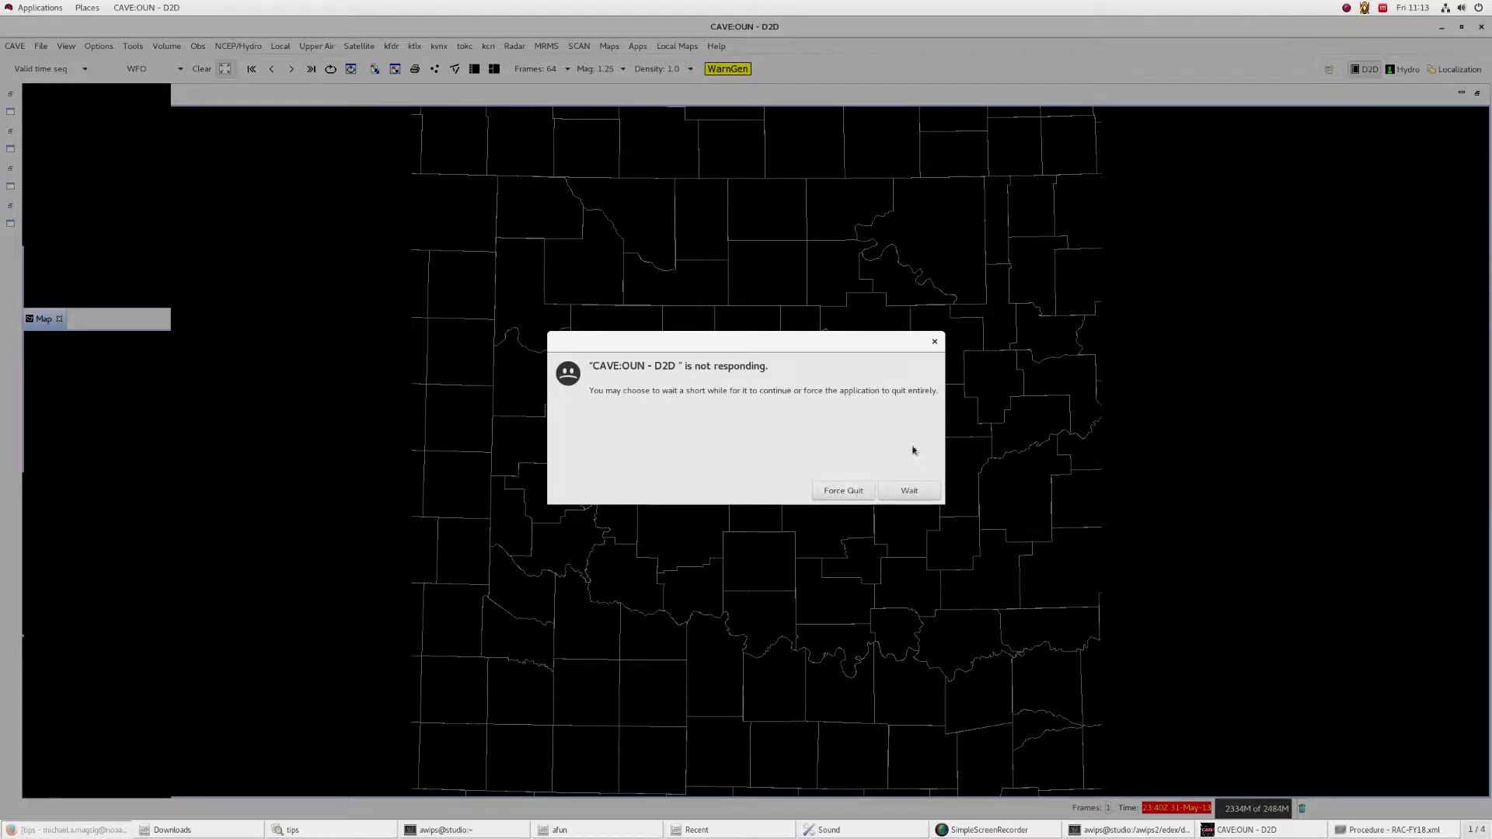
left_click(922, 493)
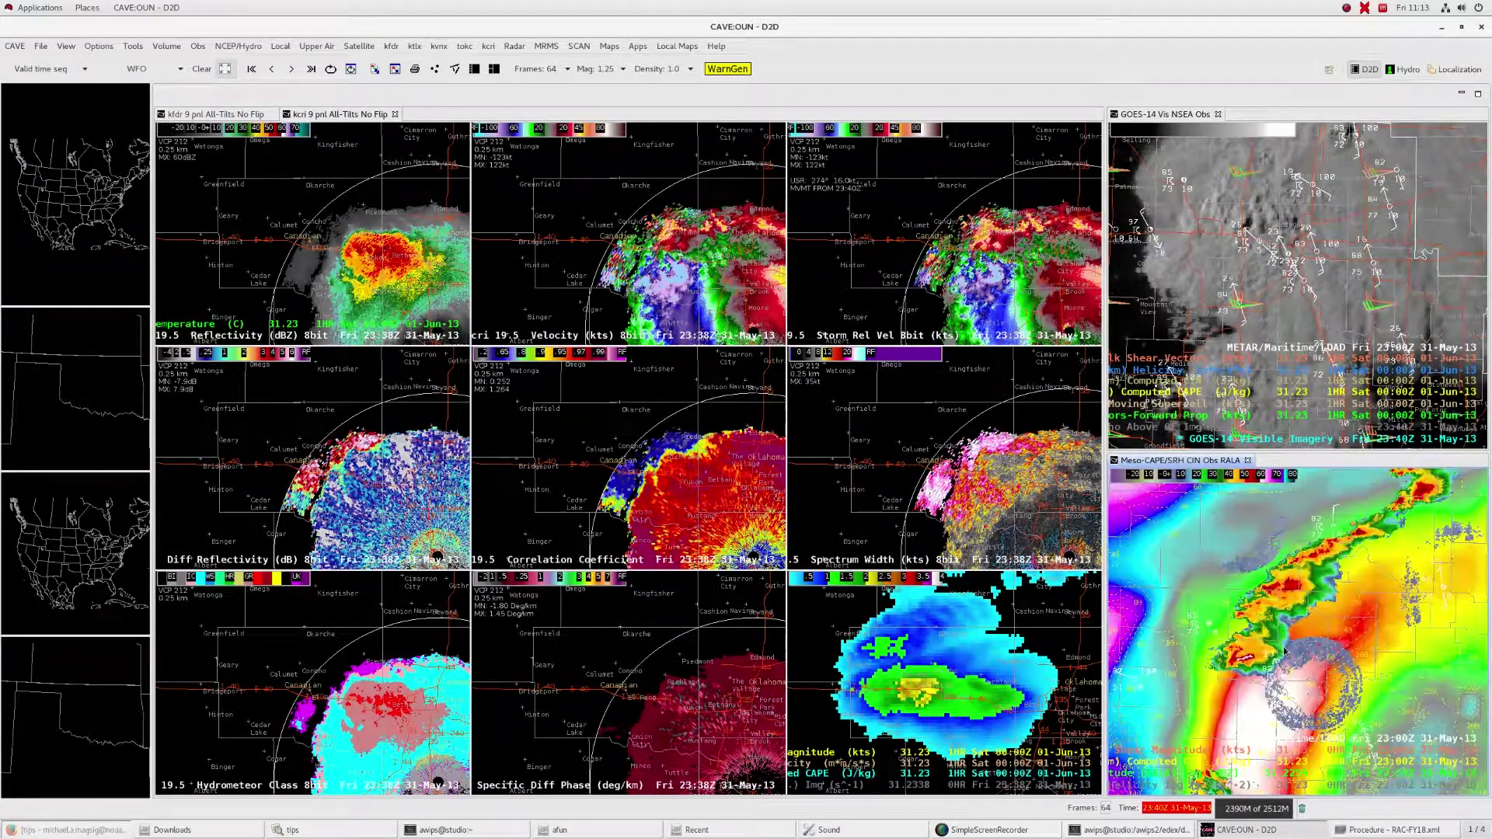
- Lower the kcri nine-panel display to the 0.5 tilt and maximize the editor area to hide the side map panes
left_click_drag(1284, 650, 1282, 595)
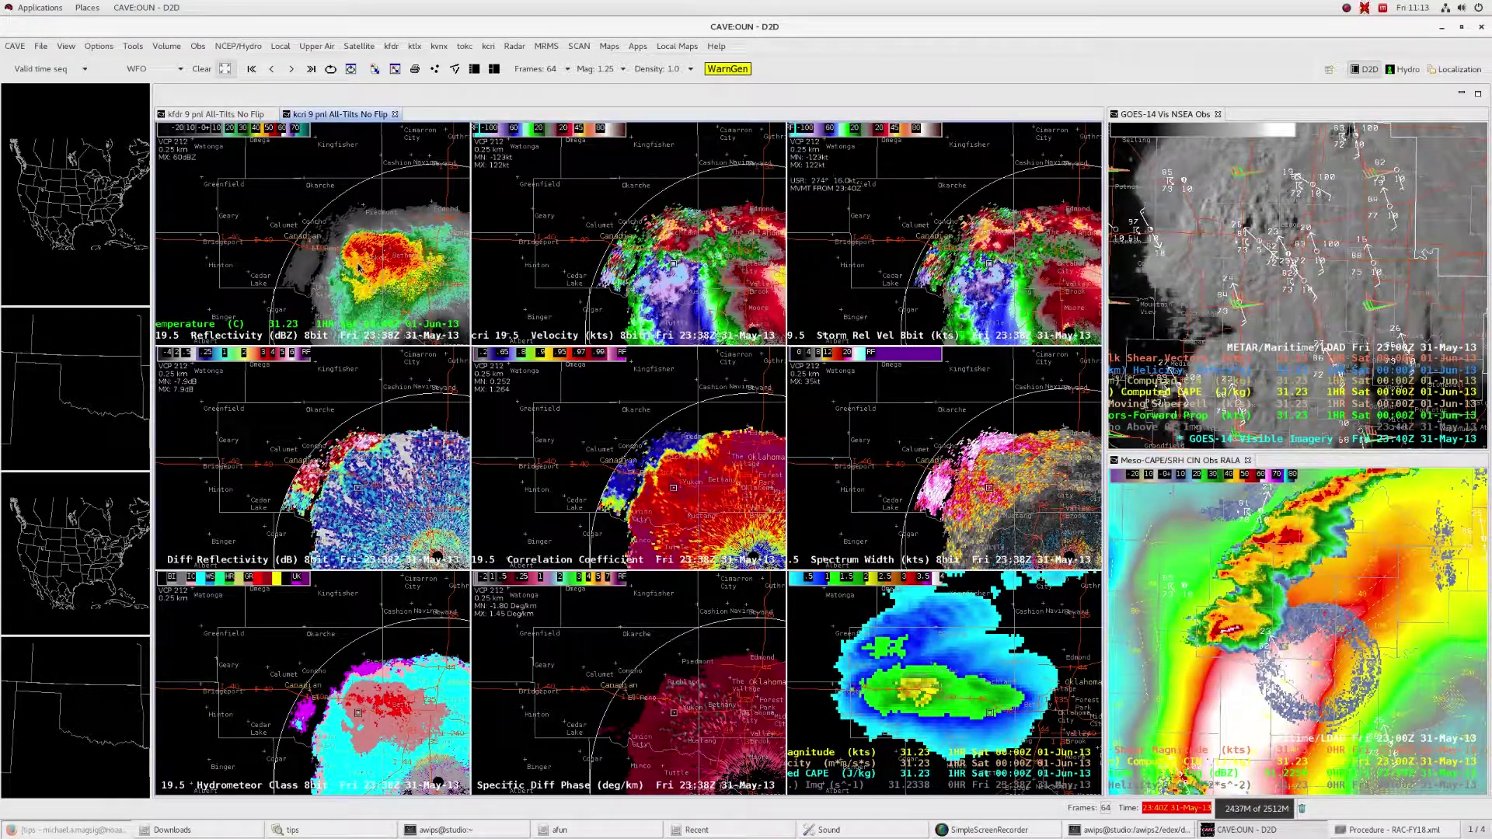
key("ctrl+Down")
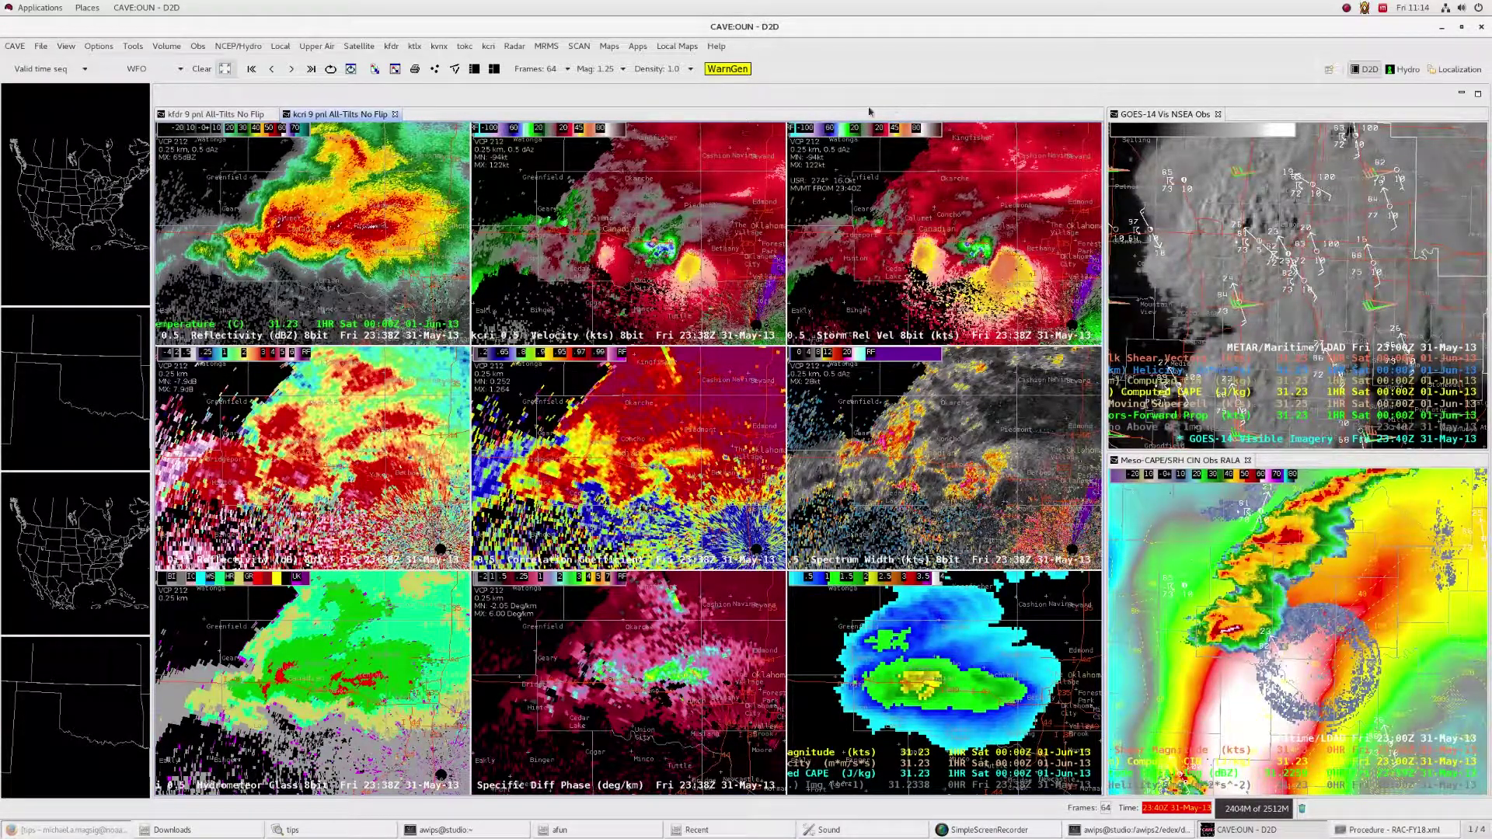
double_click(808, 96)
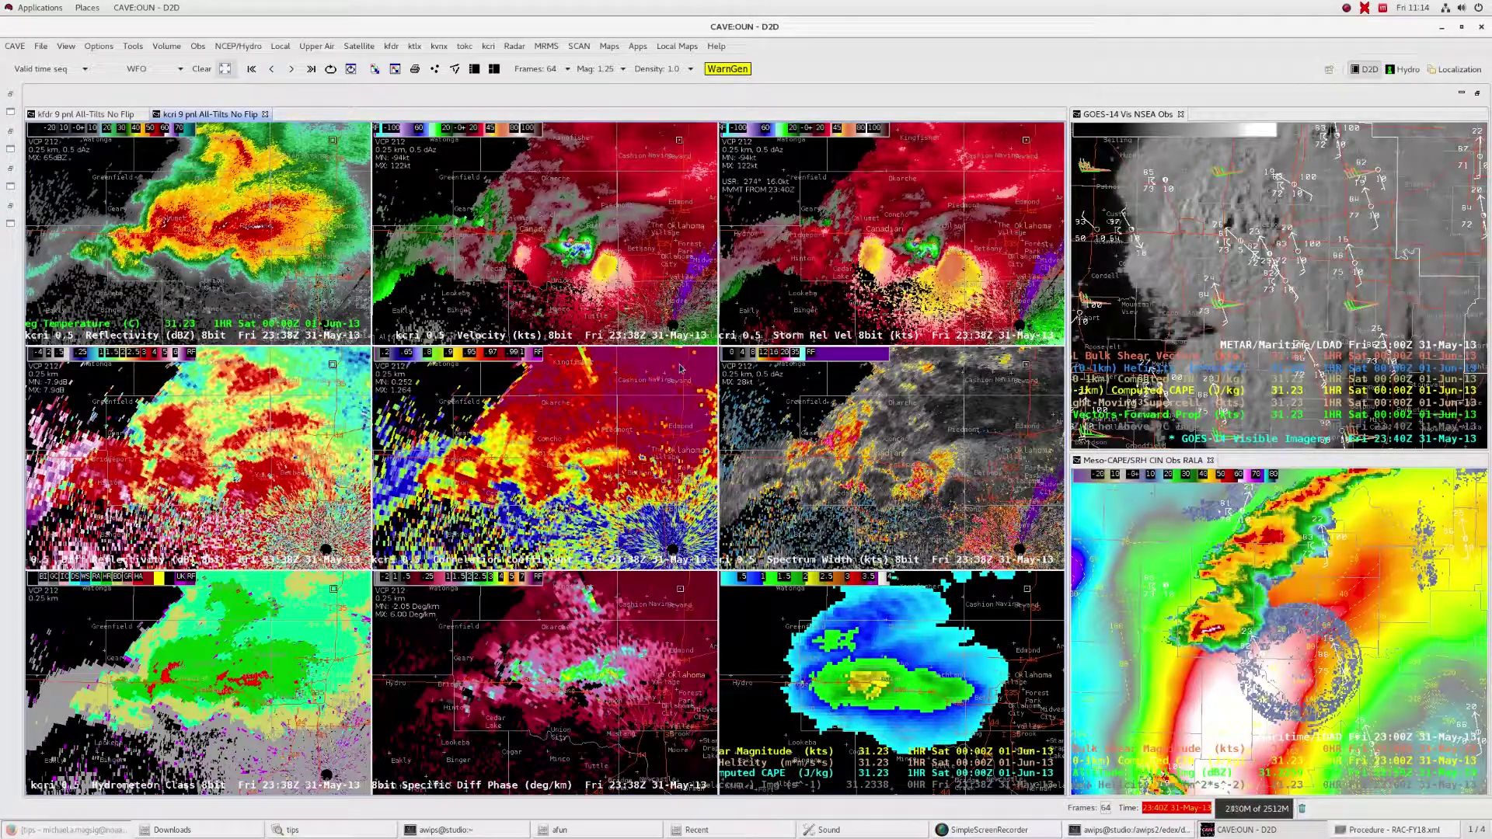
- Switch to the tips image to review the CAVE memory use advice, and run garbage collection in CAVE
key("alt+Tab")
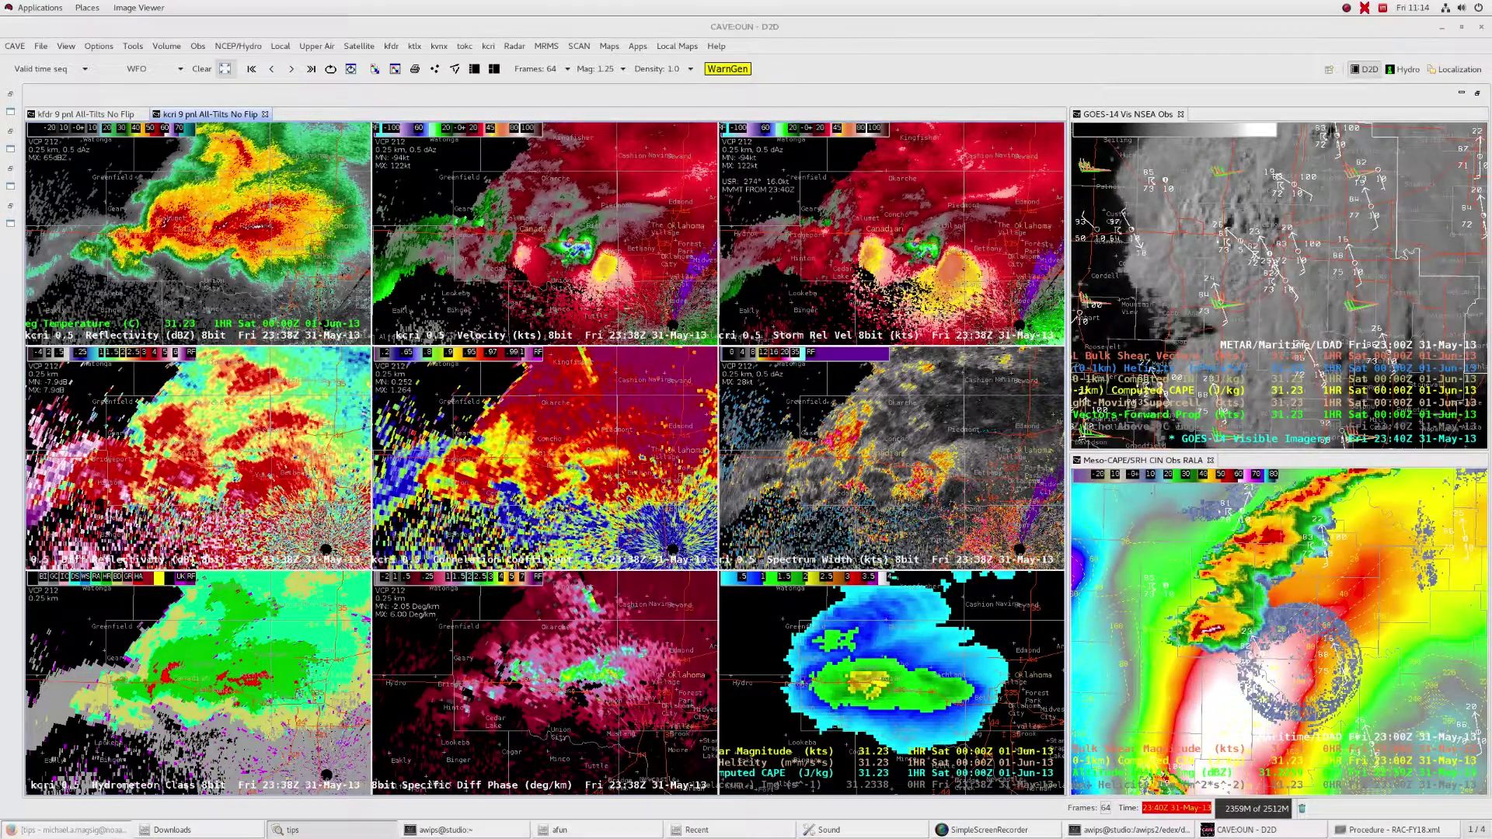
left_click_drag(751, 250, 570, 184)
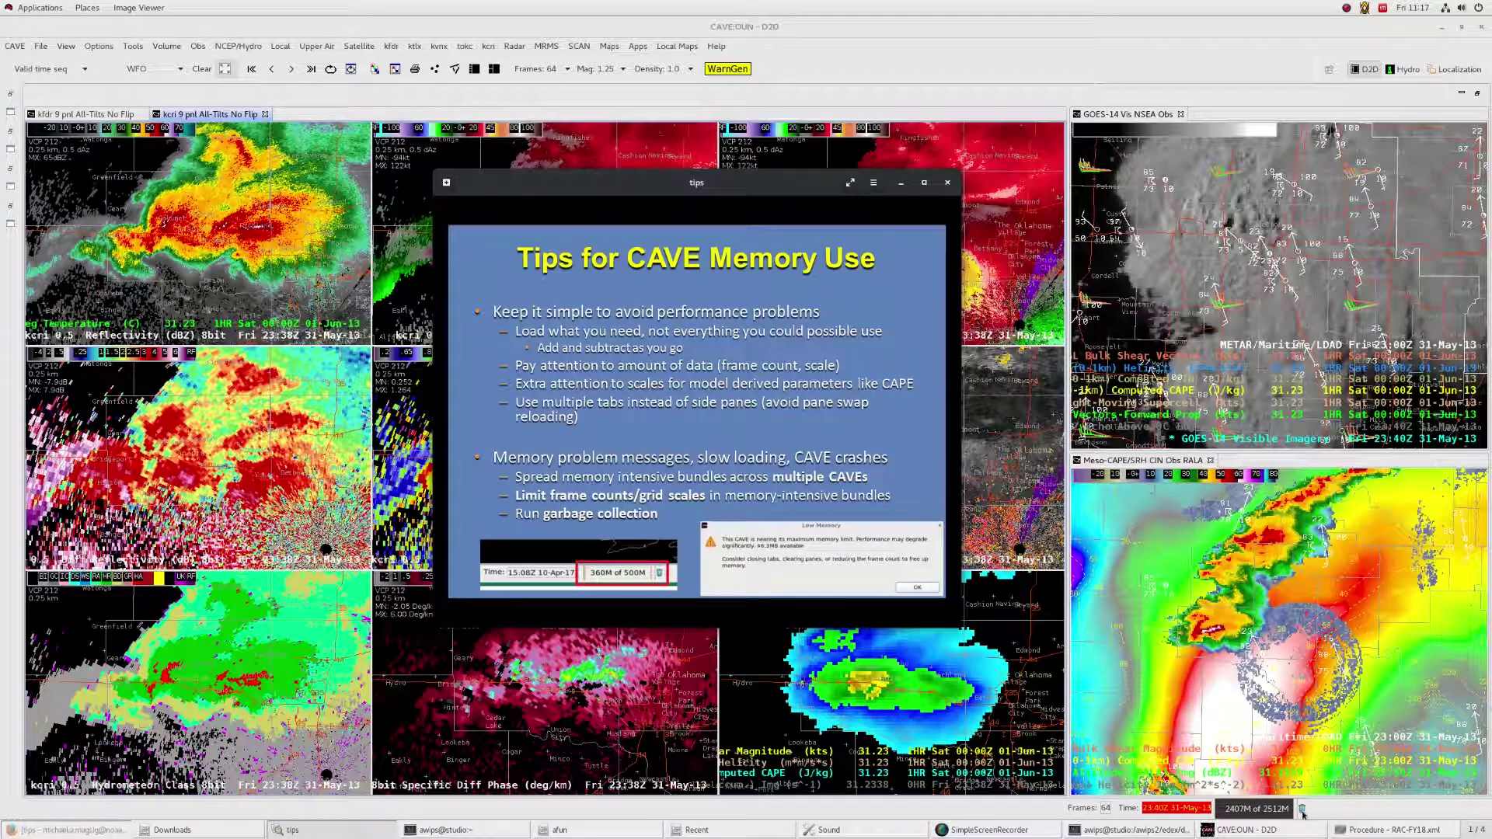
left_click(1304, 811)
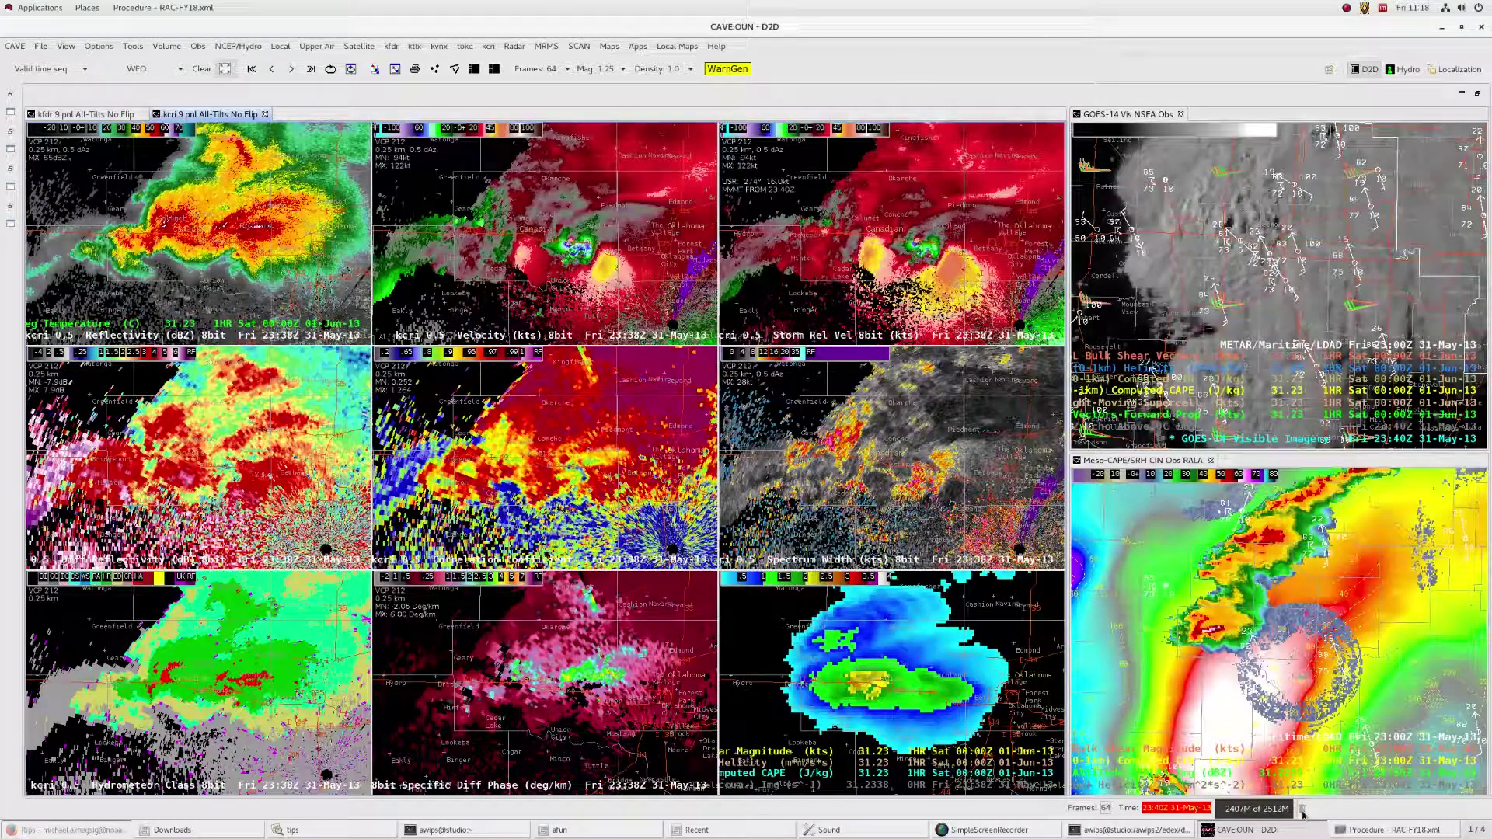